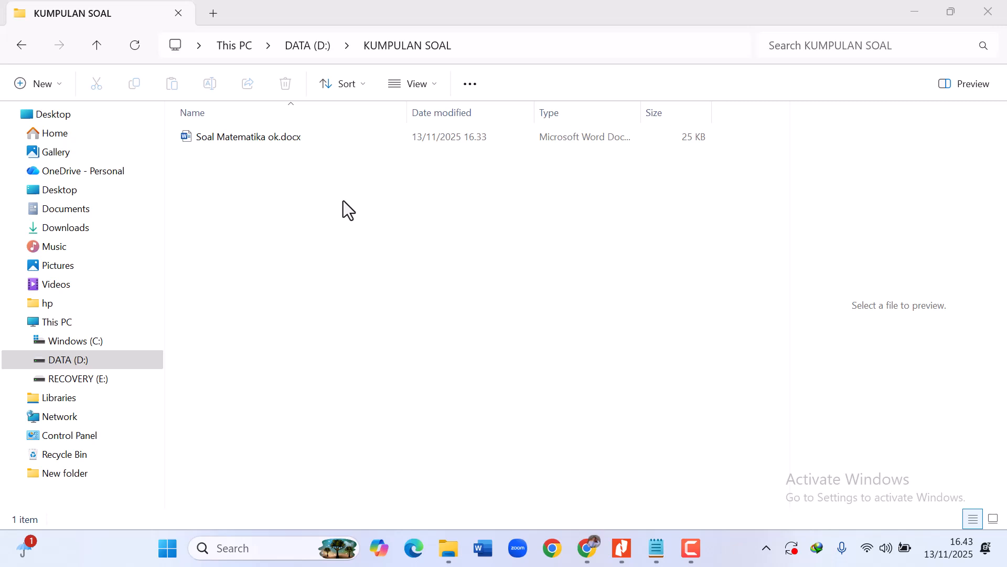
- Open the document Soal Matematika ok.docx from the KUMPULAN SOAL folder
double_click(257, 139)
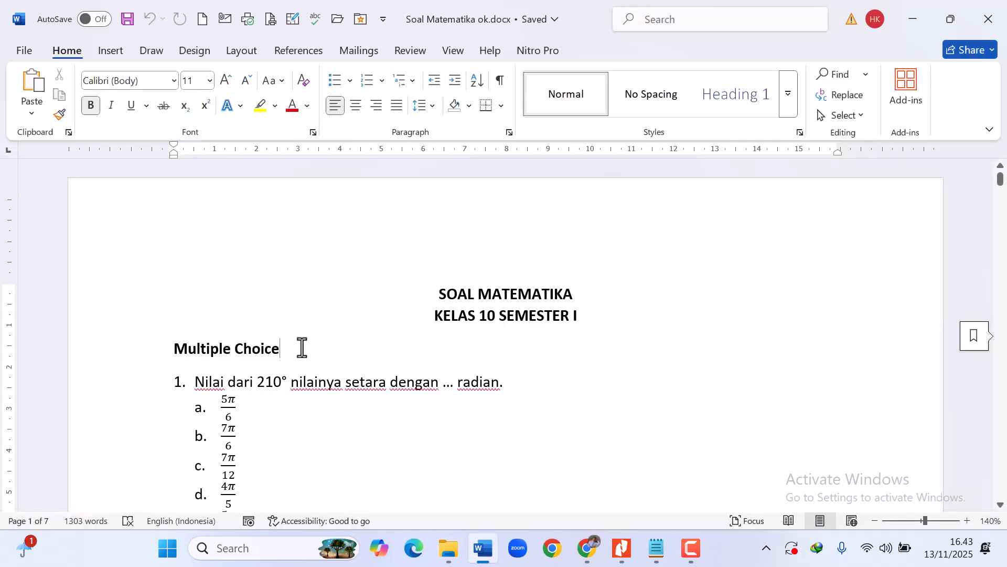
click(138, 355)
click(326, 374)
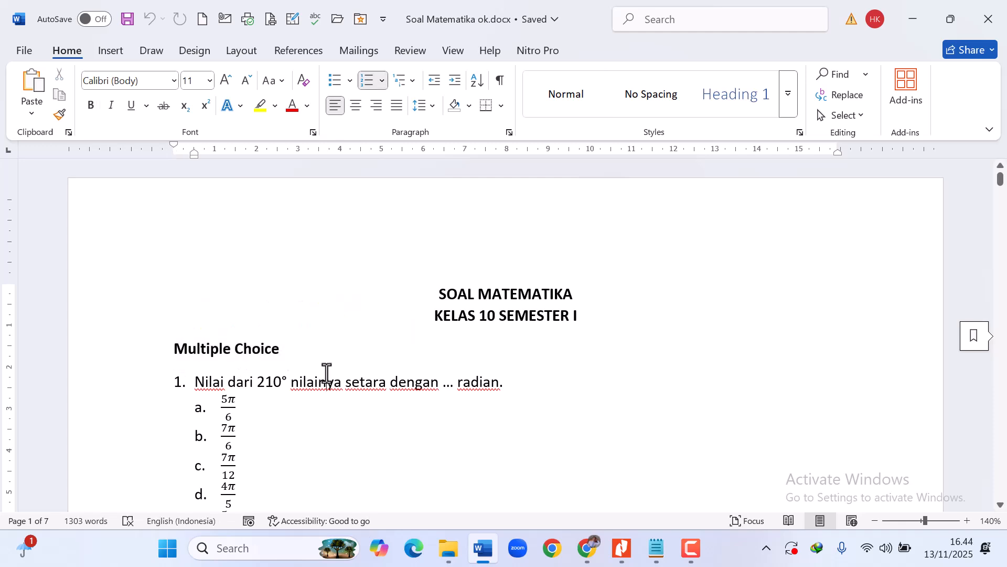
- Look through the multiple-choice questions from question 1 down to question 35
scroll(327, 373, down, 20)
scroll(327, 374, down, 20)
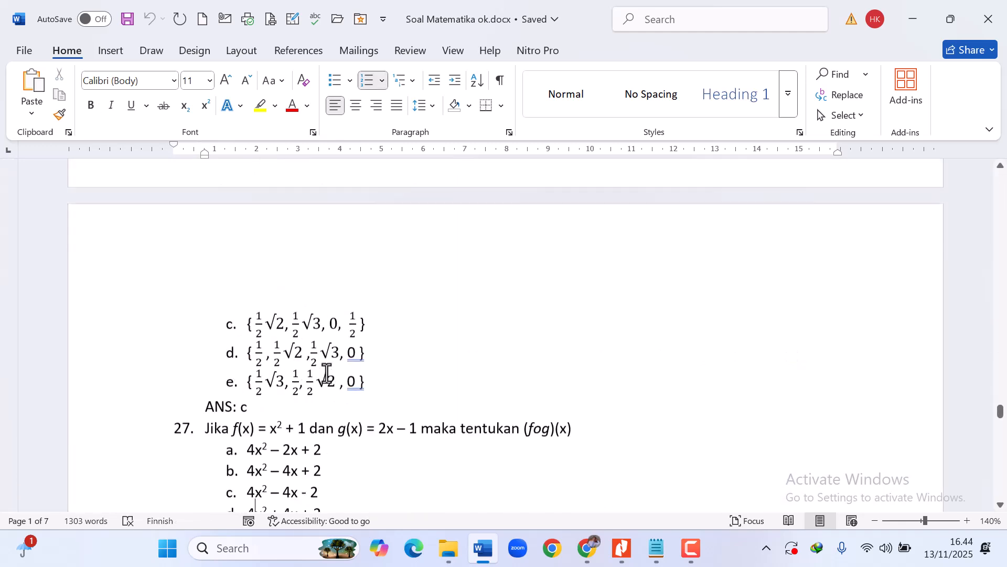
scroll(327, 374, down, 10)
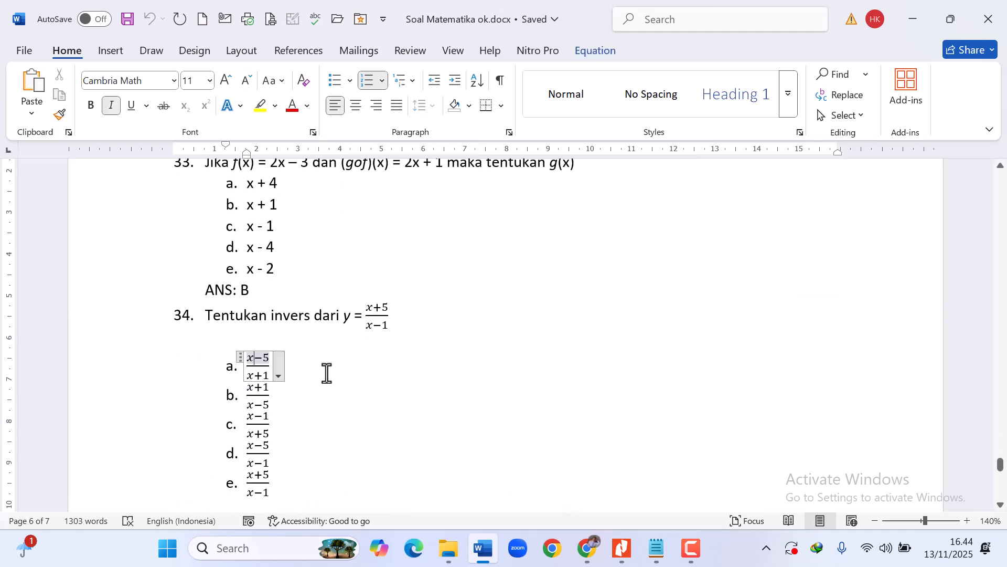
key(Up)
key(Up)
key(Up)
key(Up)
key(Up)
key(Up)
key(Up)
key(Up)
key(Up)
key(Up)
key(Up)
key(Up)
key(Up)
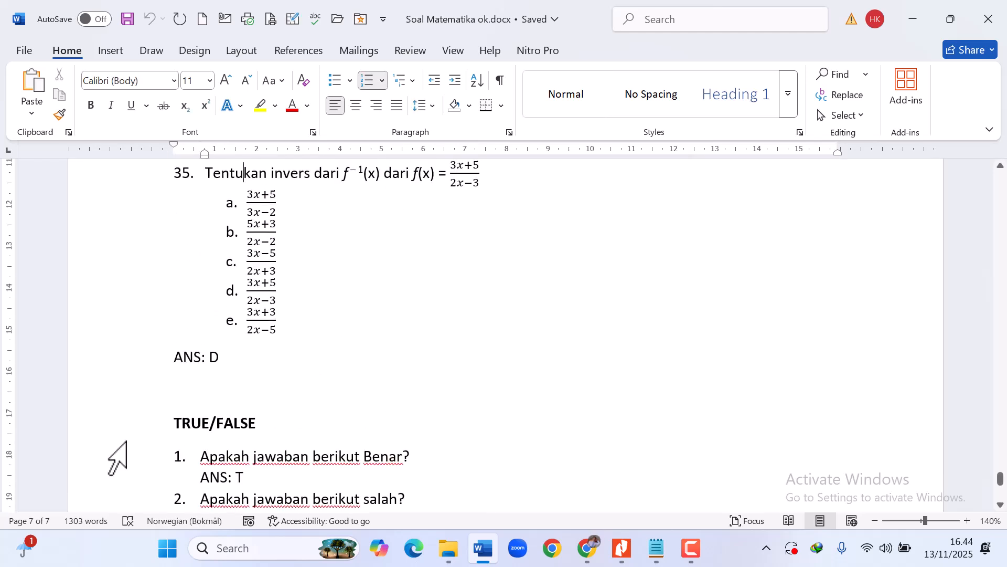
- Examine the TRUE/FALSE section at the end of the document and return to the document's beginning
click(110, 435)
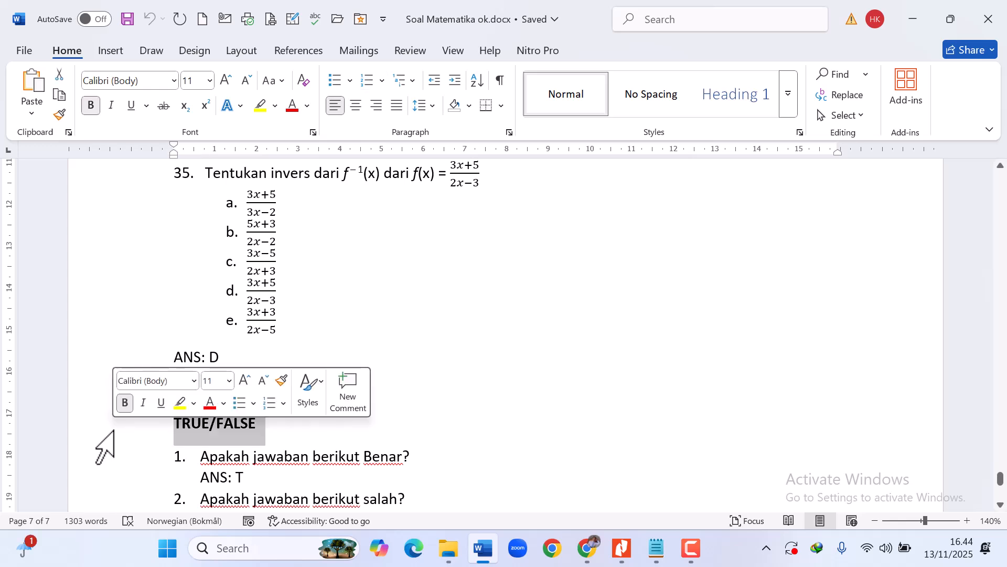
key(Down)
key(Down)
key(Down)
key(Down)
key(Down)
key(Up)
key(Up)
key(Up)
key(Up)
key(Up)
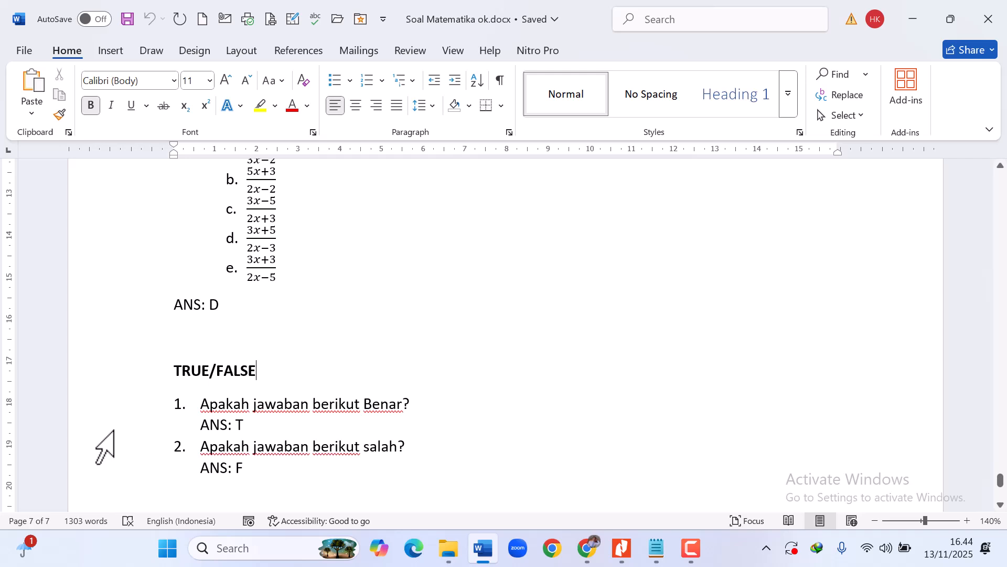
key(ctrl+Home)
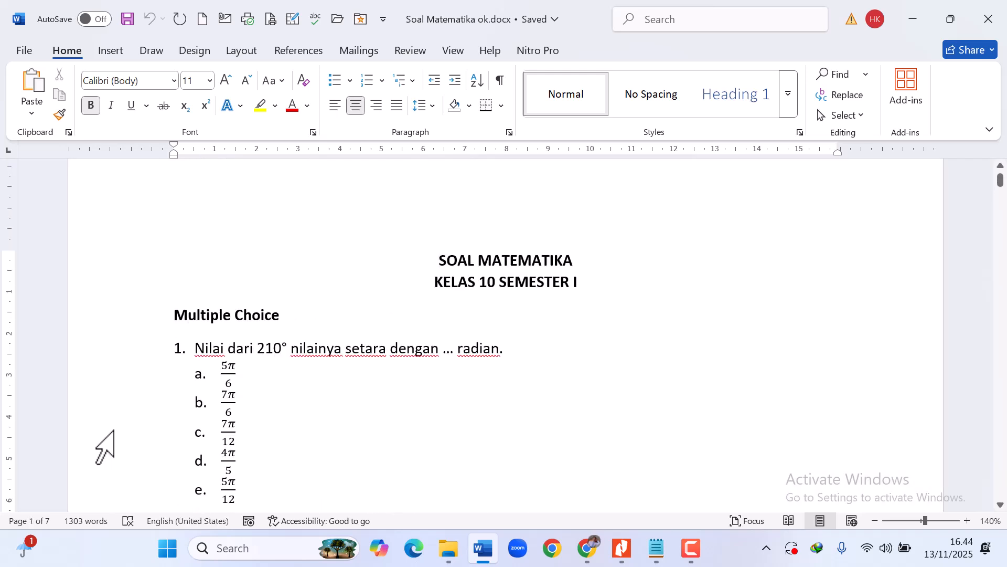
- Examine the Multiple Choice heading that introduces the first group of questions
click(298, 329)
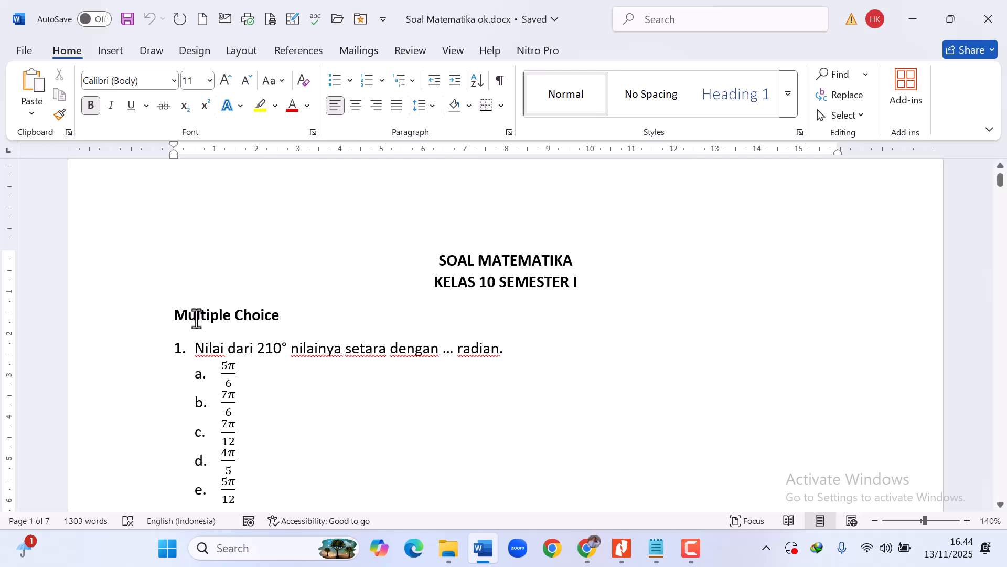
click(139, 317)
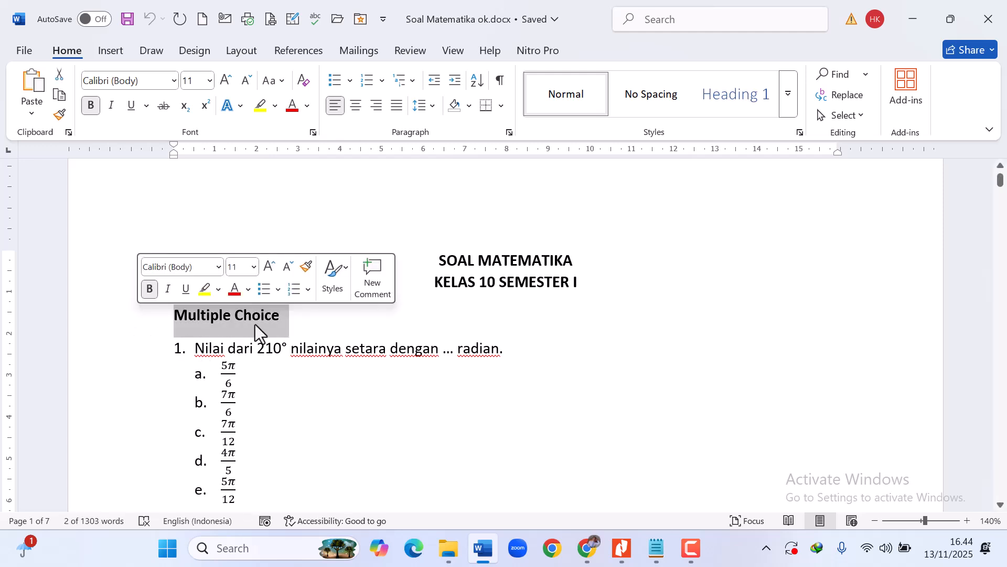
click(272, 324)
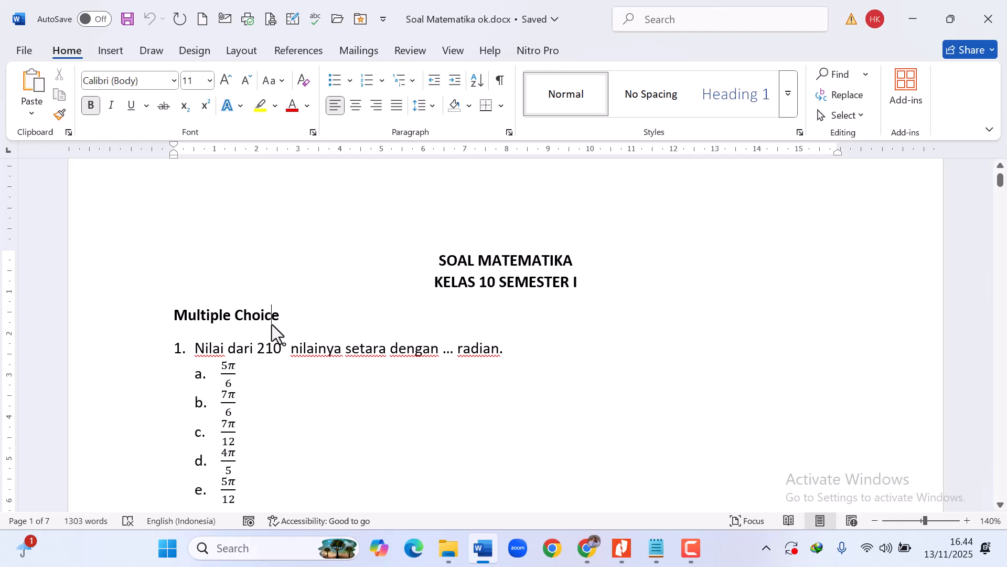
click(137, 322)
click(304, 319)
click(192, 347)
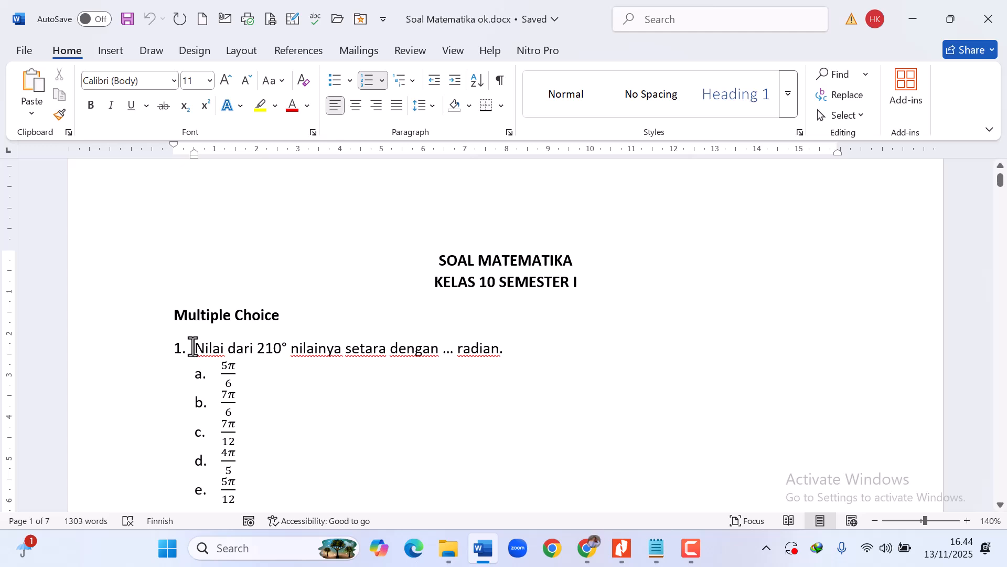
click(142, 323)
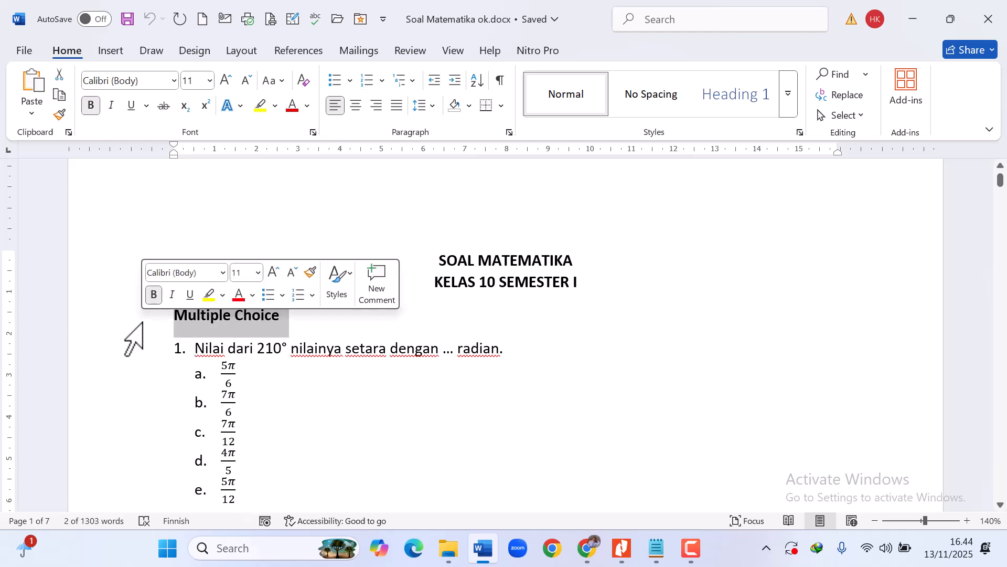
click(310, 337)
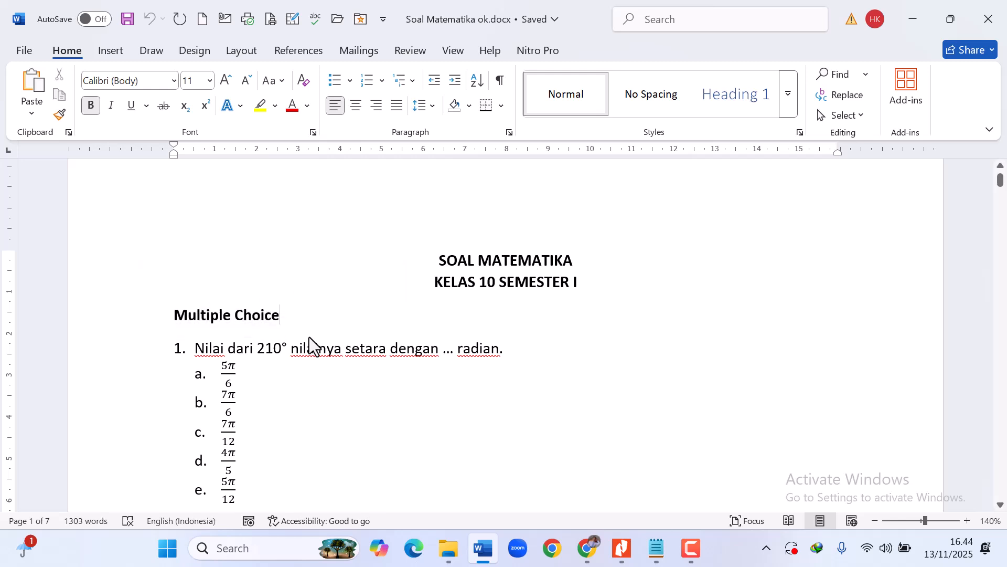
click(137, 332)
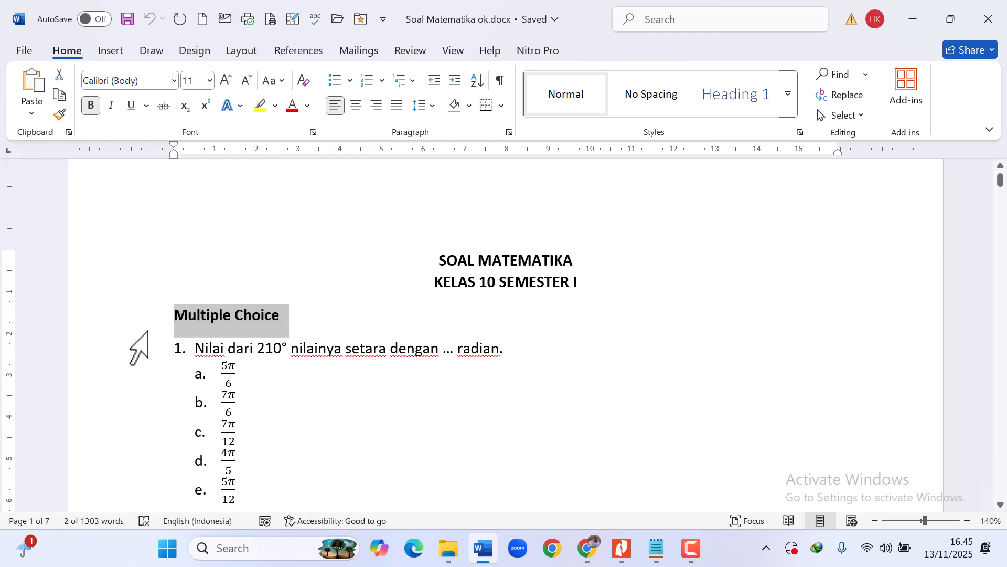
- Apply the automatic 1. 2. 3. numbering format from the numbering library to question 1
click(206, 354)
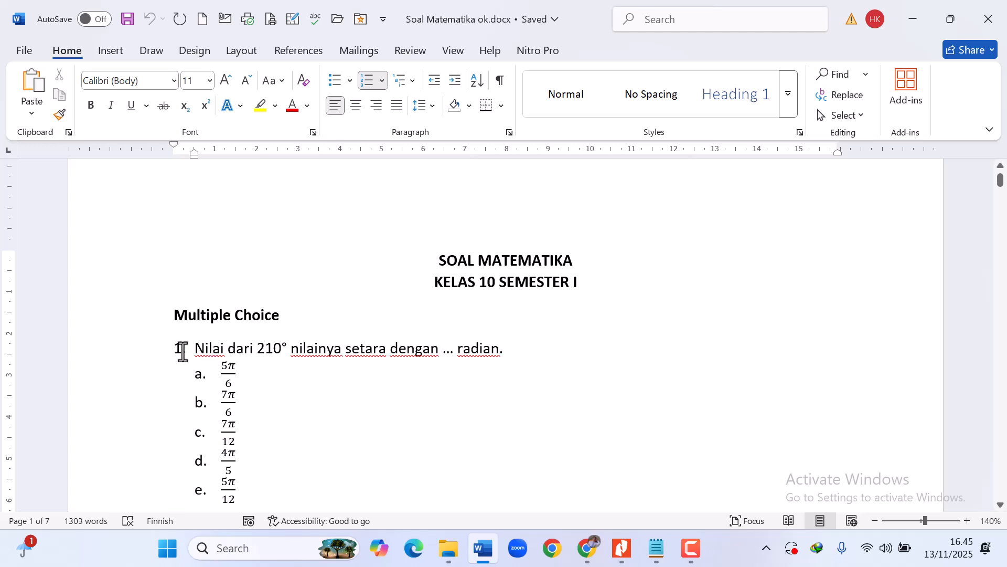
click(182, 350)
click(225, 350)
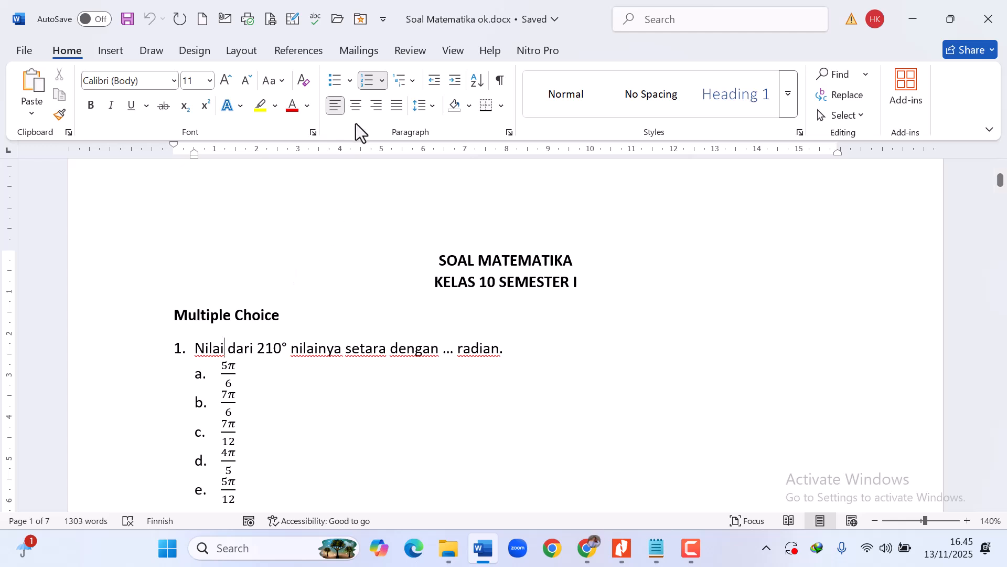
key(F9)
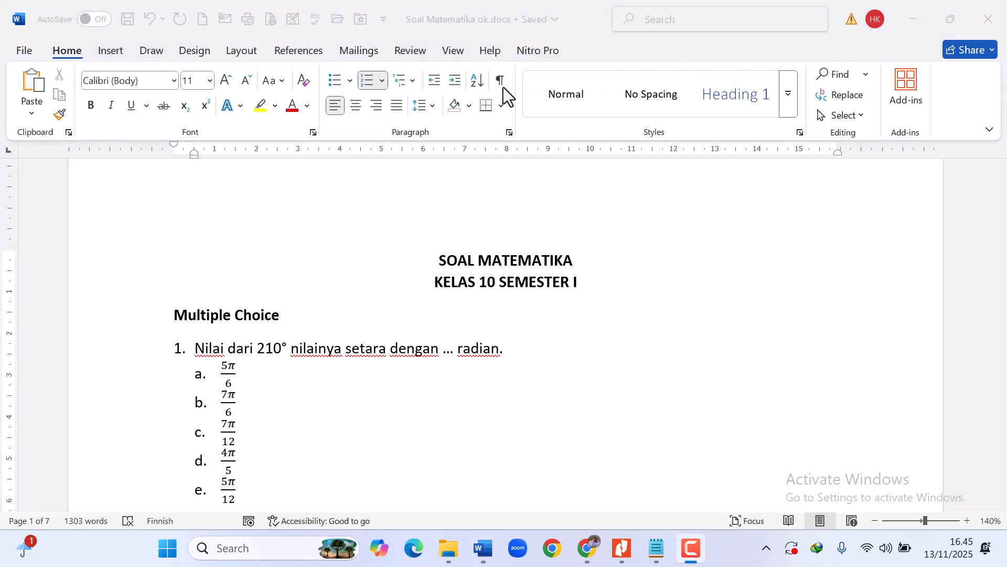
click(174, 350)
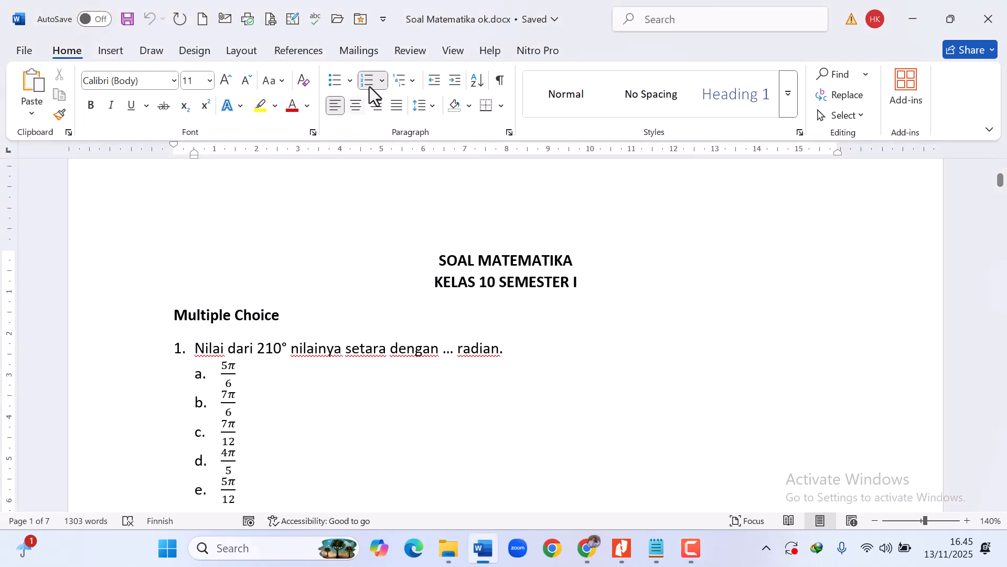
click(381, 77)
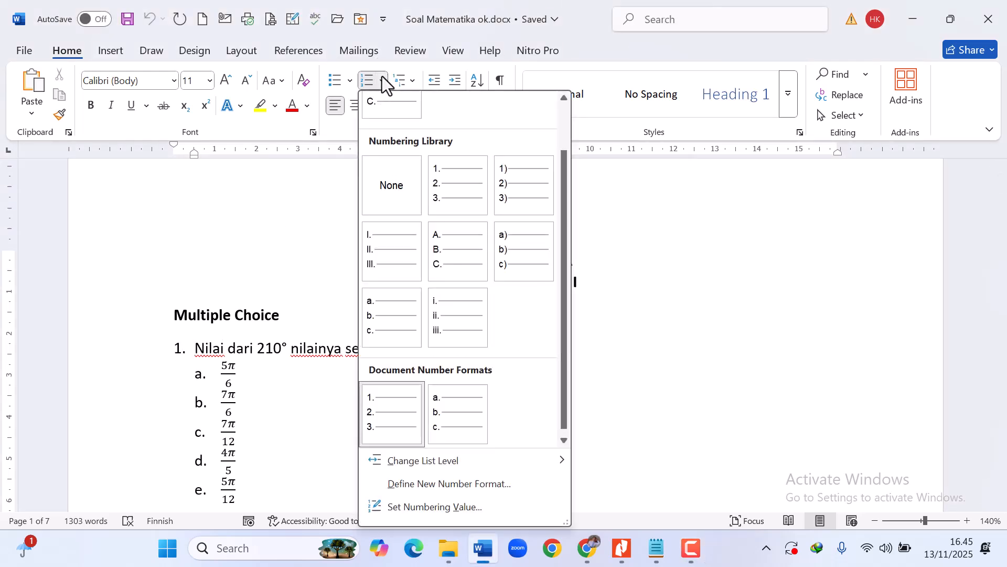
click(451, 190)
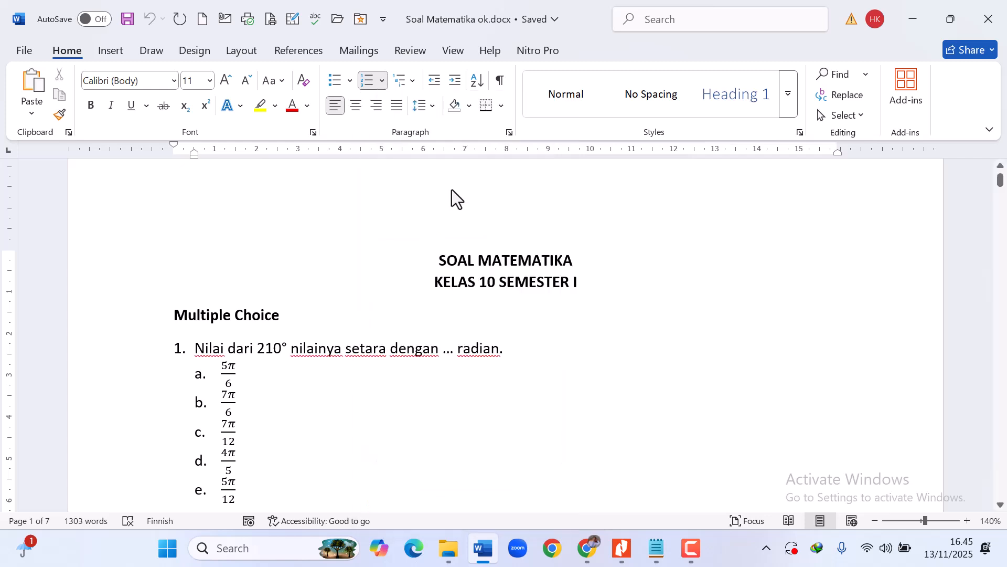
- Change the list format of question 1's answer options to A. B. C
click(214, 375)
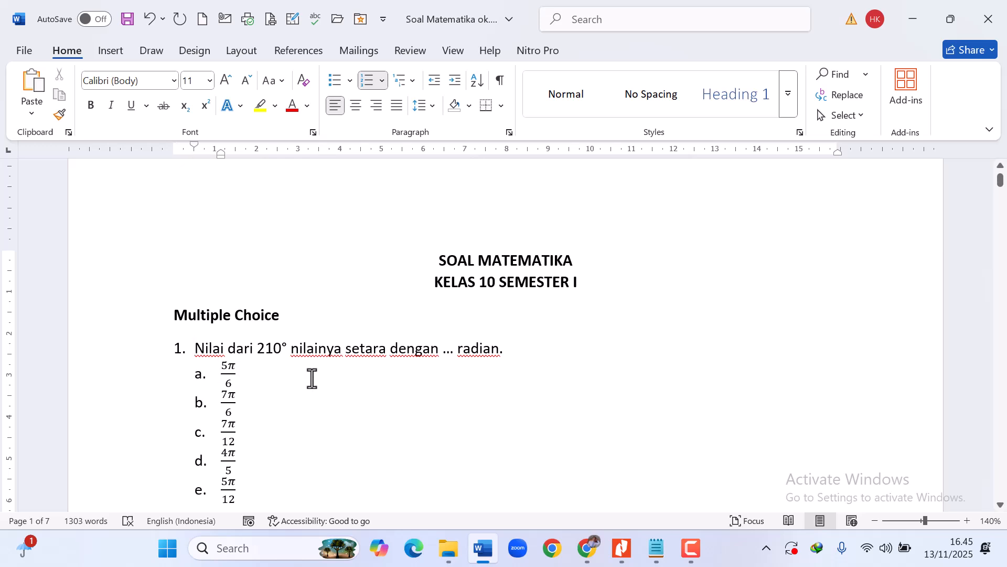
key(Down)
key(Down)
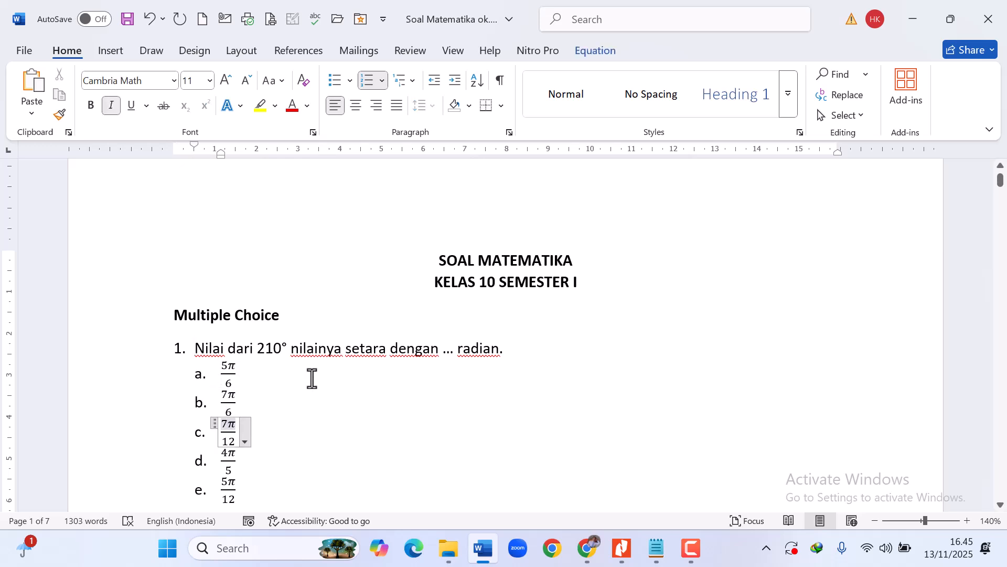
key(Down)
key(Down)
key(Down)
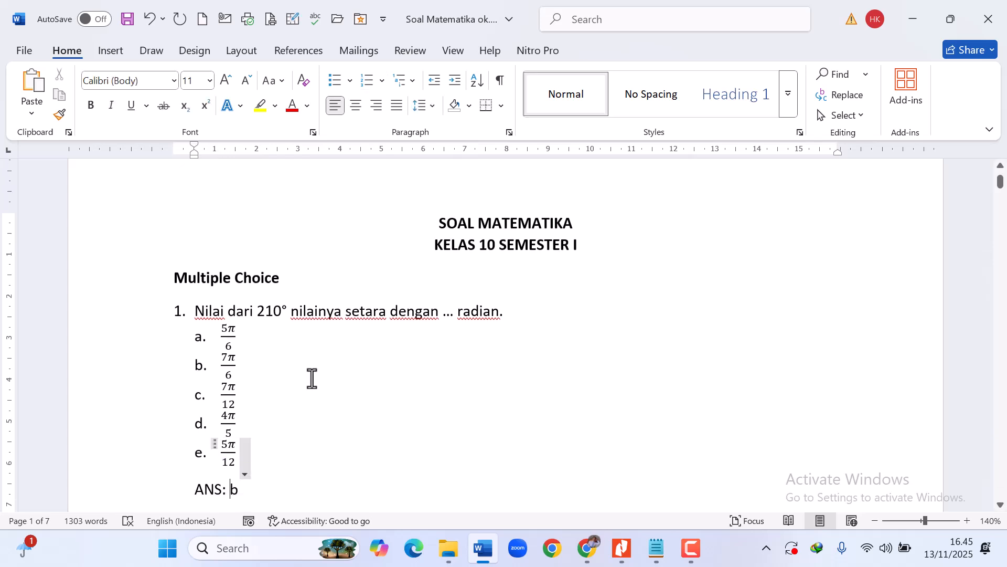
click(201, 339)
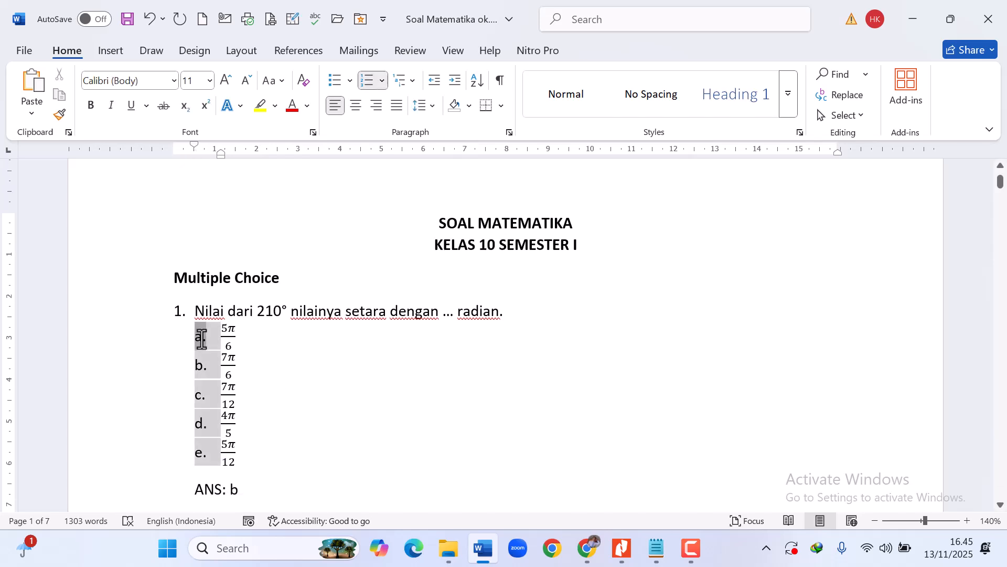
click(385, 83)
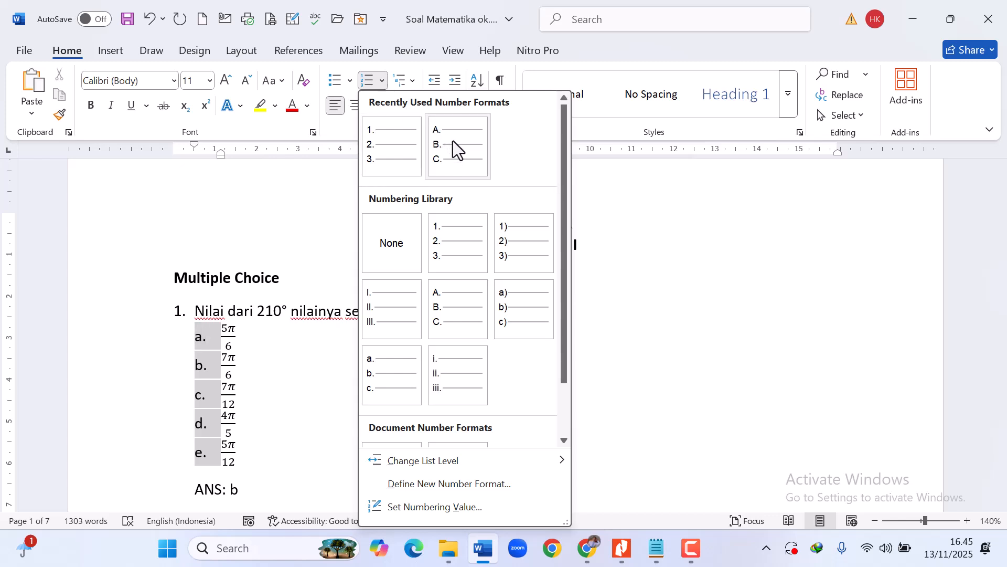
key(Escape)
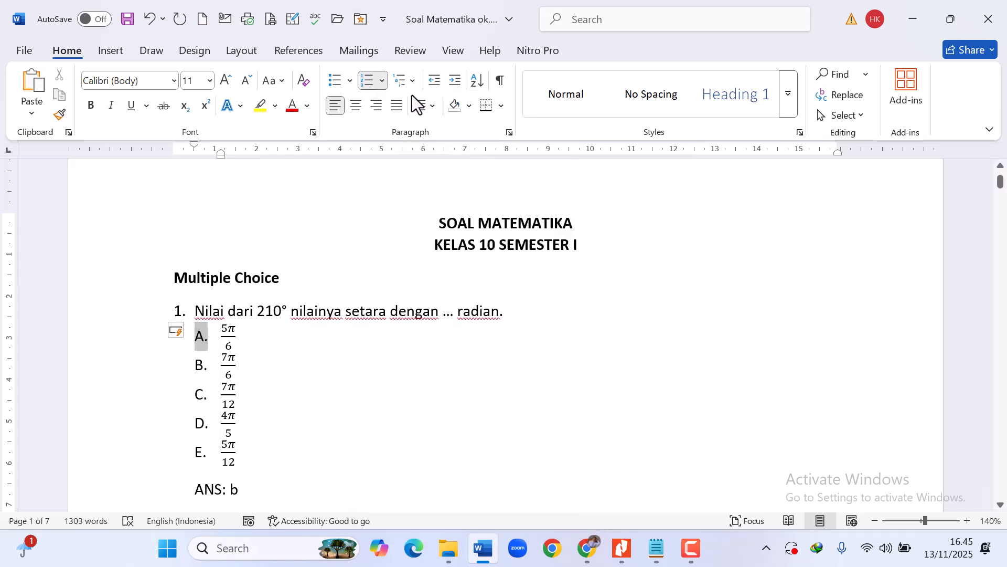
- Set the list format of question 1's answer options to lowercase a. b. c
click(384, 80)
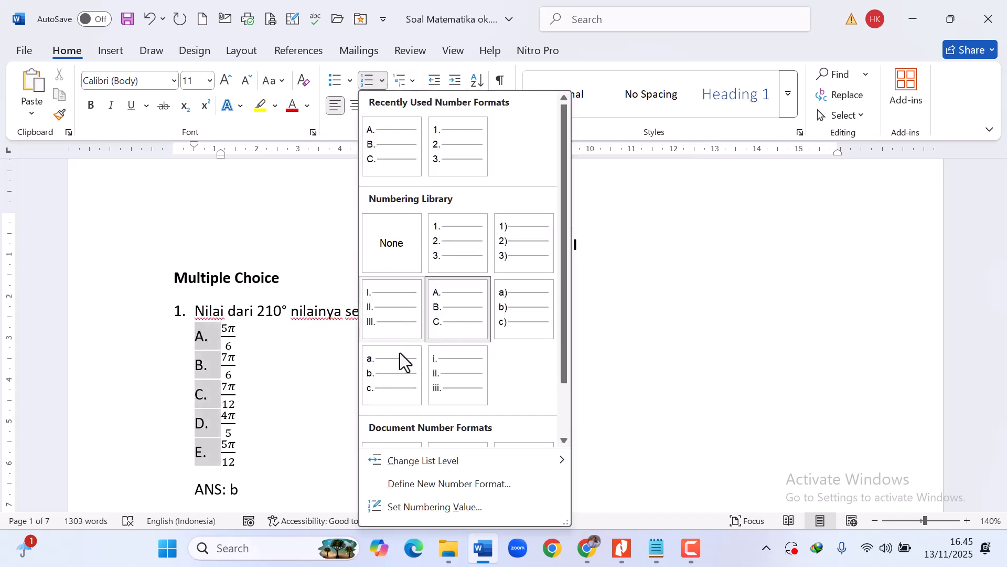
click(398, 366)
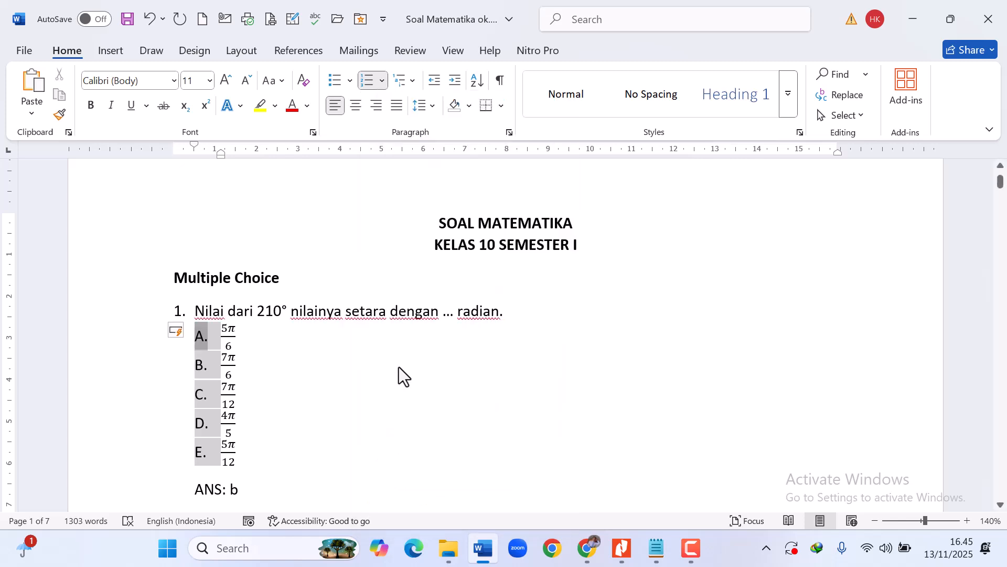
click(287, 440)
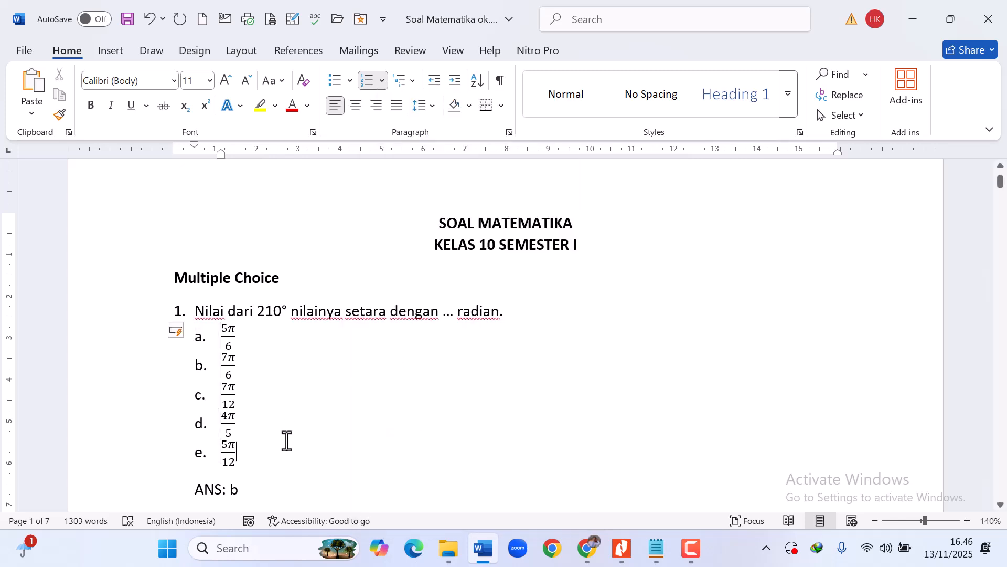
- Examine the ANS: answer-key line below question 1's options and how it is written
key(Down)
key(Down)
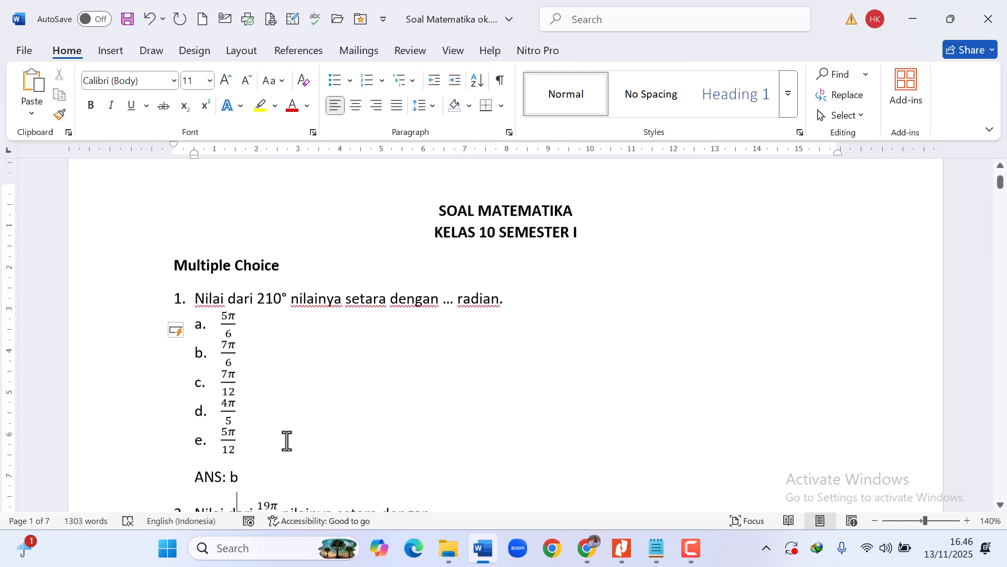
key(Up)
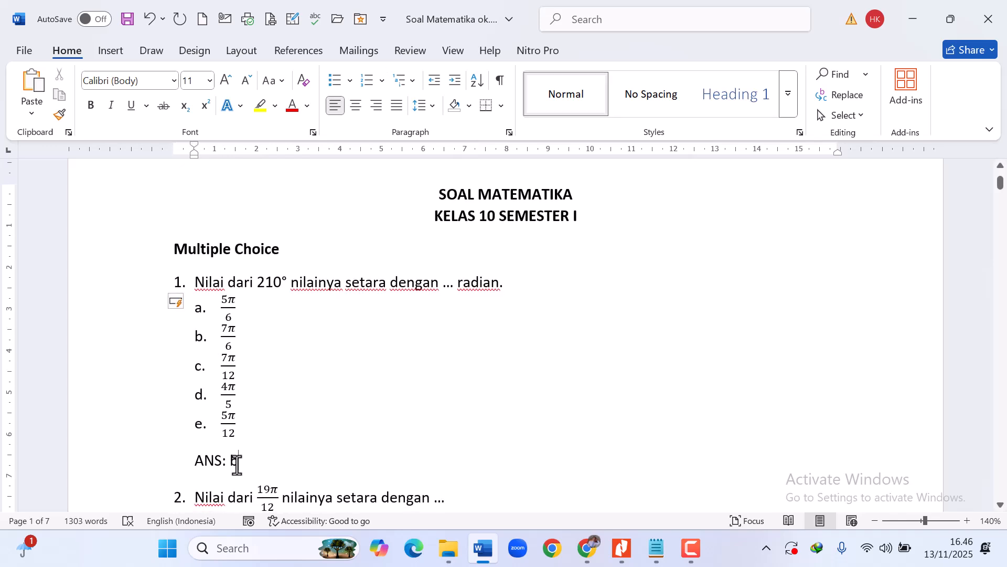
click(157, 467)
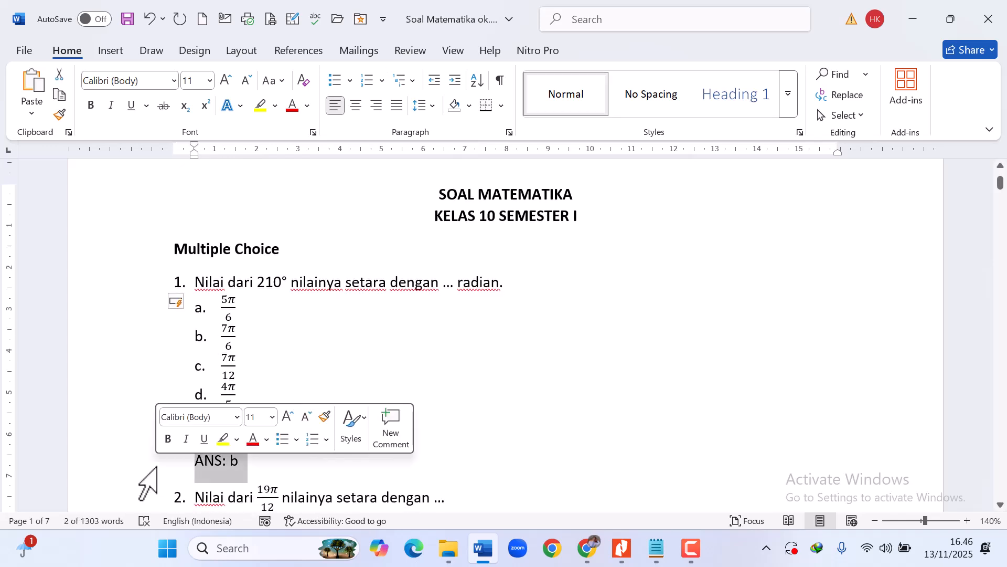
click(219, 468)
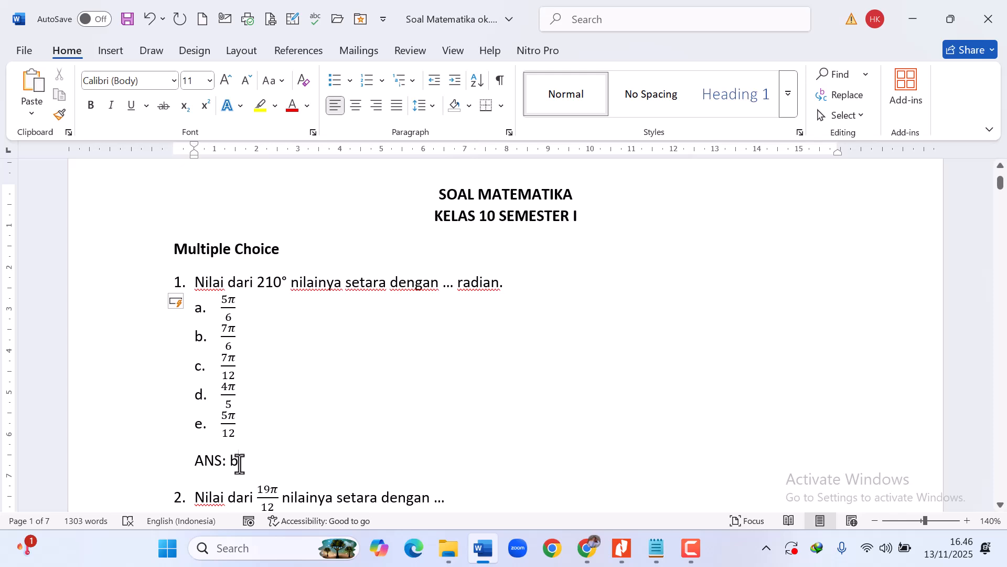
click(238, 463)
drag(195, 463, 225, 464)
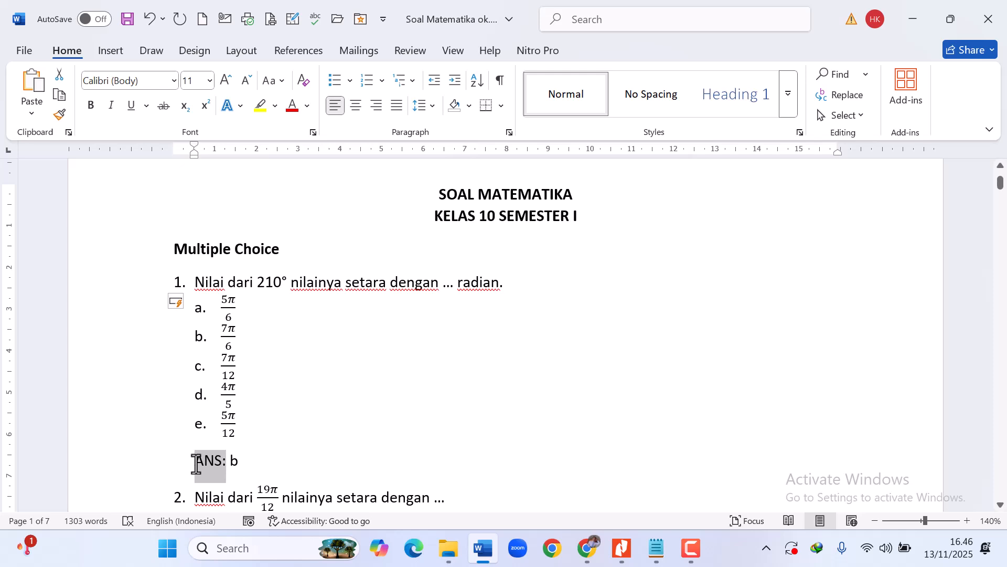
- Set the answer letter on question 1's ANS: line to a capital B
click(269, 459)
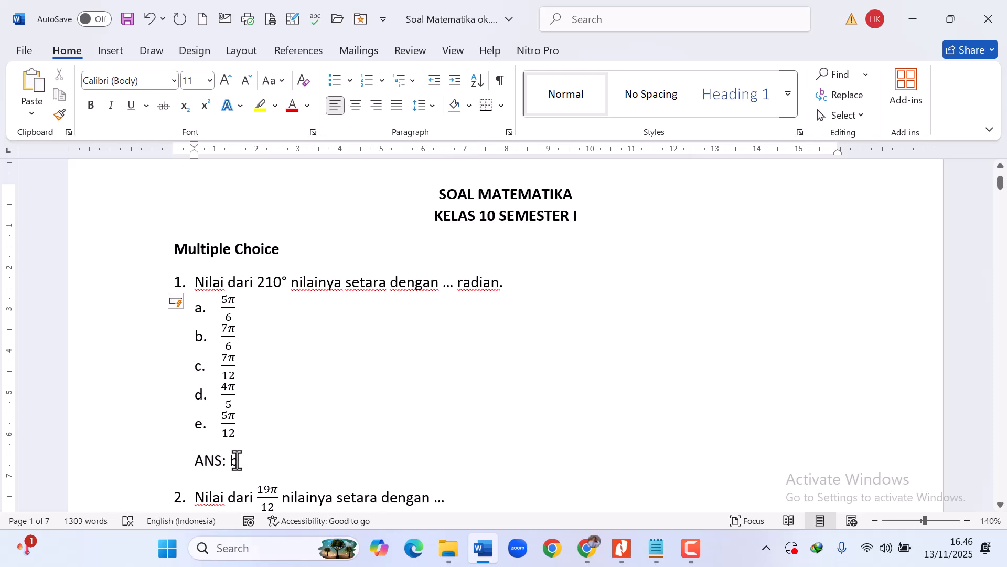
key(BackSpace)
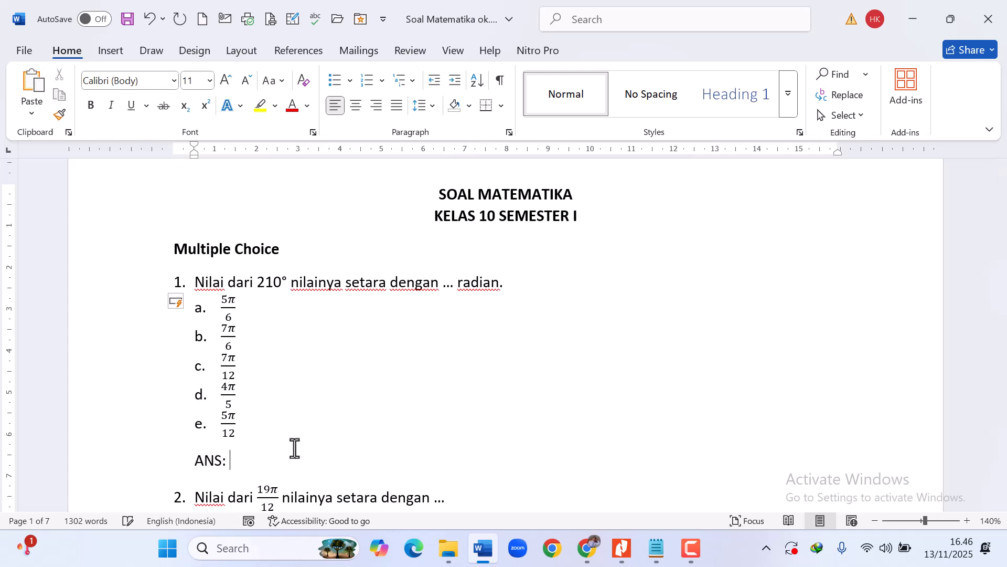
text(B)
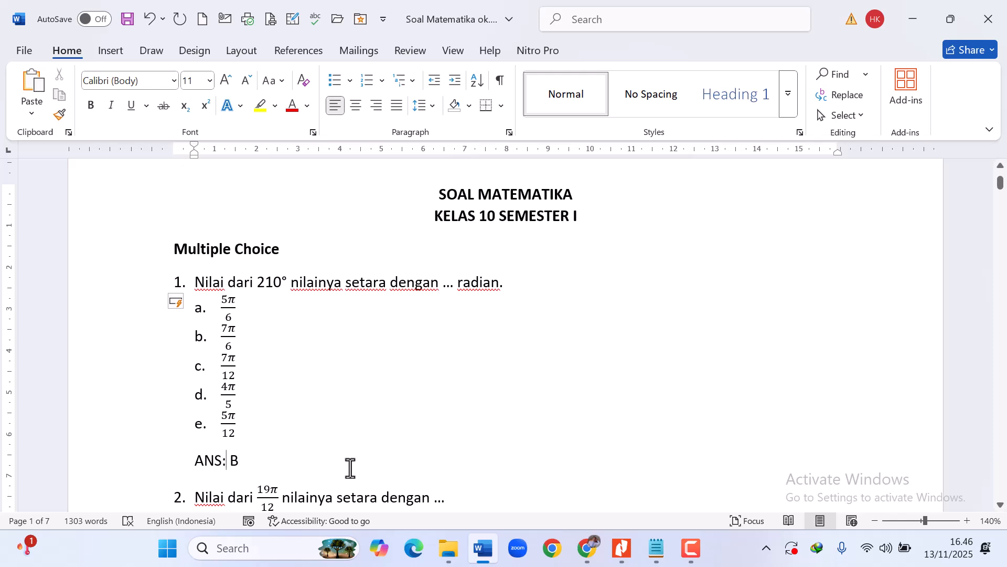
key(Left)
key(Right)
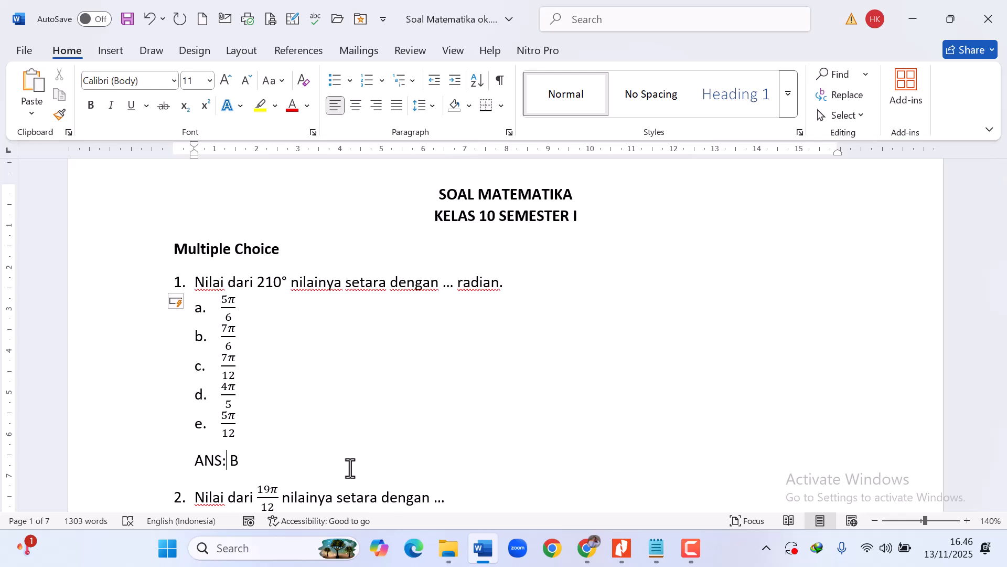
- Examine the formatting of the remaining questions, answer options and ANS: lines through to the end of the document
key(Down)
key(Down)
key(Down)
key(Down)
key(Down)
key(Down)
key(Down)
key(Down)
key(Down)
key(Down)
key(Down)
key(Down)
key(Down)
key(Down)
key(Down)
key(Down)
key(Down)
key(Down)
key(Down)
key(Down)
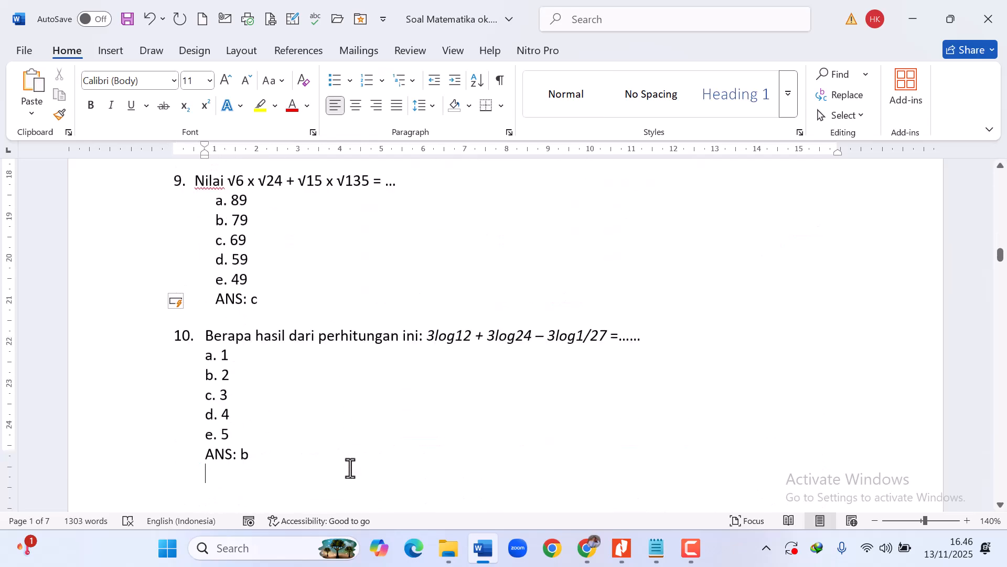
key(Down)
key(Down)
key(Down)
key(Down)
key(Down)
key(Down)
key(Down)
key(Down)
key(Down)
key(Down)
key(Down)
key(Down)
key(Down)
key(Down)
key(Down)
key(Down)
key(Down)
key(Down)
key(Down)
key(Down)
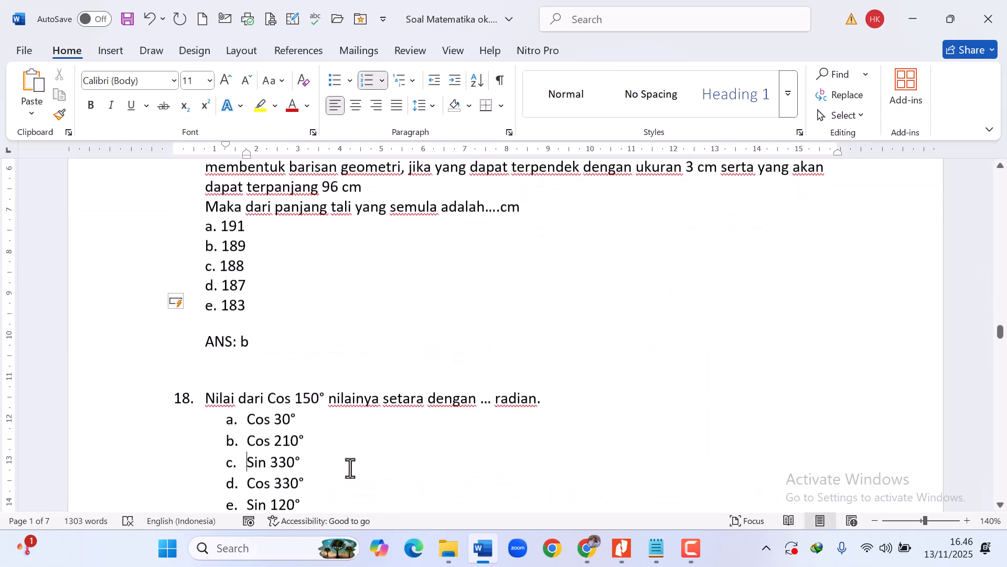
key(Down)
key(Down)
key(Down)
key(Down)
key(Down)
key(Down)
key(Down)
key(Down)
key(Down)
key(Down)
key(Down)
key(Down)
key(Down)
key(Down)
key(Down)
key(Down)
key(Down)
key(Down)
key(Down)
key(Down)
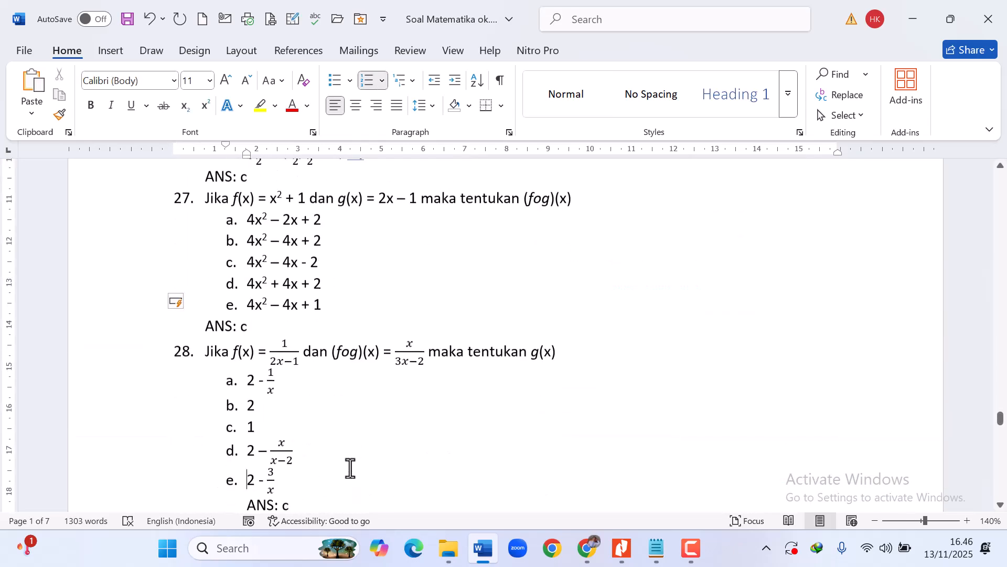
key(Down)
key(Down)
key(Down)
key(Down)
key(Down)
key(Down)
key(Down)
key(Down)
key(Down)
key(Down)
key(Down)
key(Down)
key(Down)
key(Down)
key(Down)
key(Down)
key(Down)
key(Down)
key(Down)
key(Down)
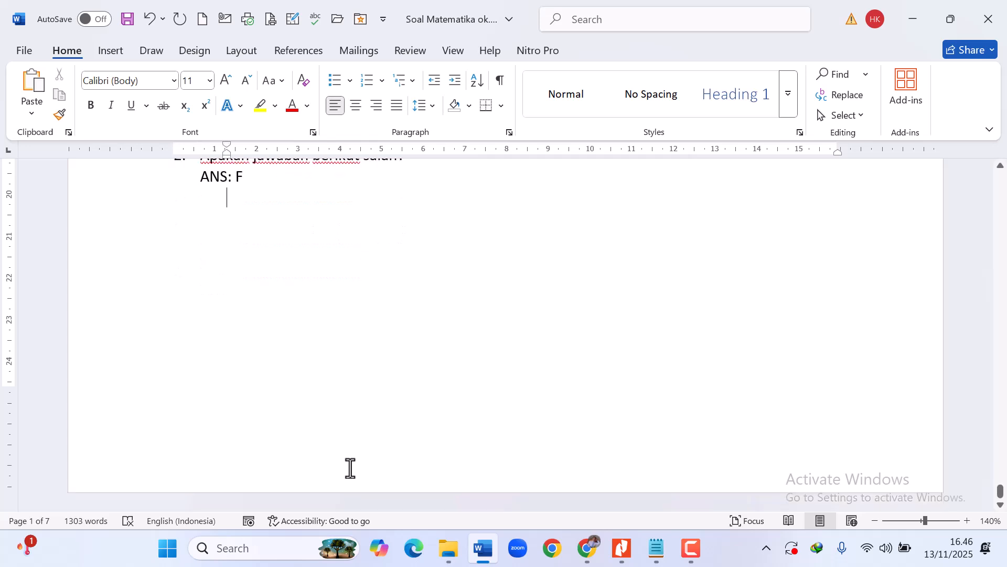
- Insert the Matematika Kelas X-A picture, 1.9 cm high and 3.38 cm wide, on its own line above question 24's text
key(Up)
key(Up)
key(Up)
key(Up)
key(Up)
key(Up)
key(Up)
key(Up)
key(Up)
key(Up)
key(Up)
key(Up)
key(Up)
key(Up)
key(Up)
key(Up)
key(Up)
key(Up)
key(Up)
key(Up)
key(Up)
key(Up)
key(Up)
key(Up)
key(Up)
key(Up)
key(Up)
key(Up)
key(Up)
key(Up)
key(Up)
key(Up)
key(Up)
key(Up)
key(Up)
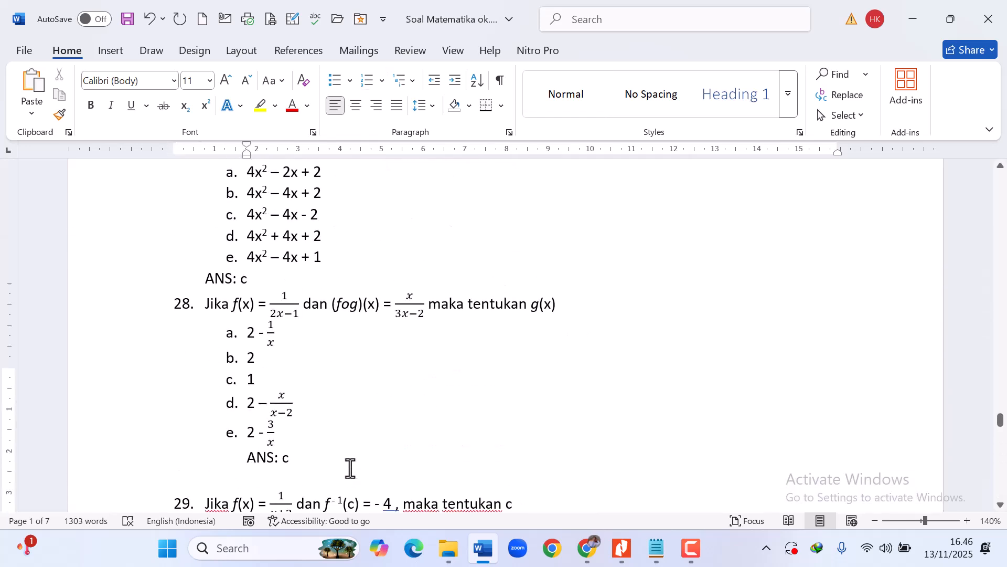
key(Up)
key(Up)
key(Up)
key(Up)
key(Up)
key(Up)
key(Up)
key(Up)
key(Up)
key(Up)
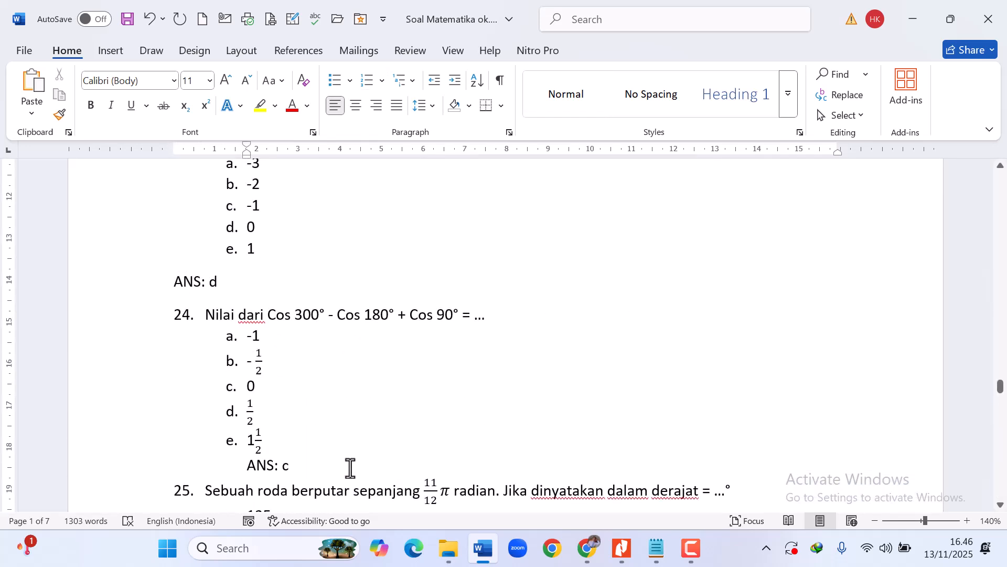
click(204, 313)
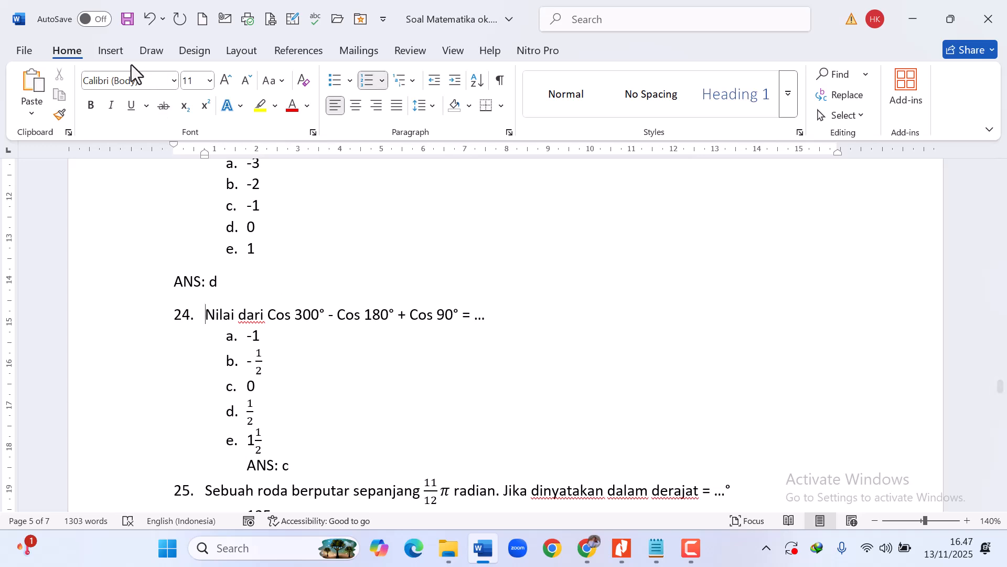
click(110, 51)
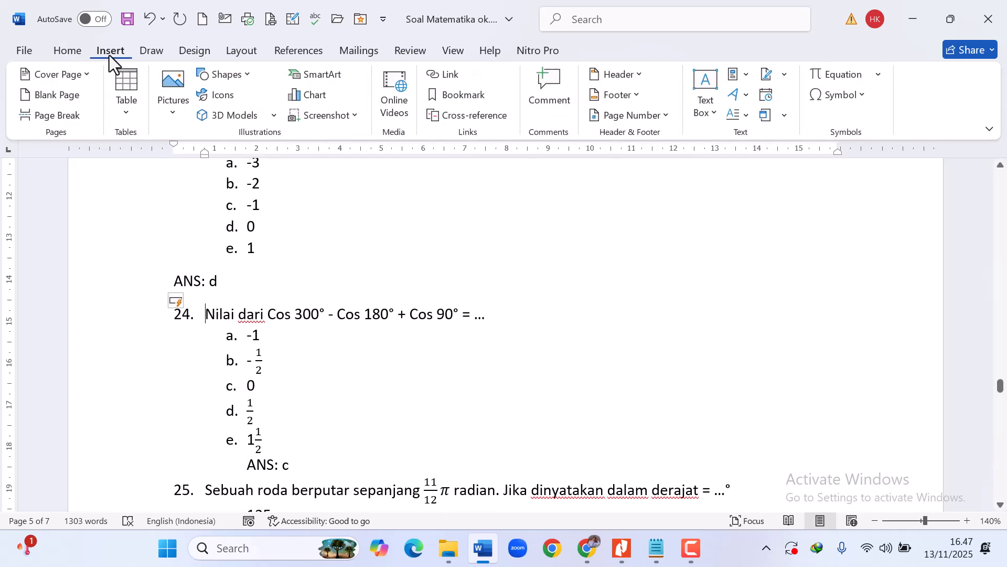
click(173, 100)
click(208, 164)
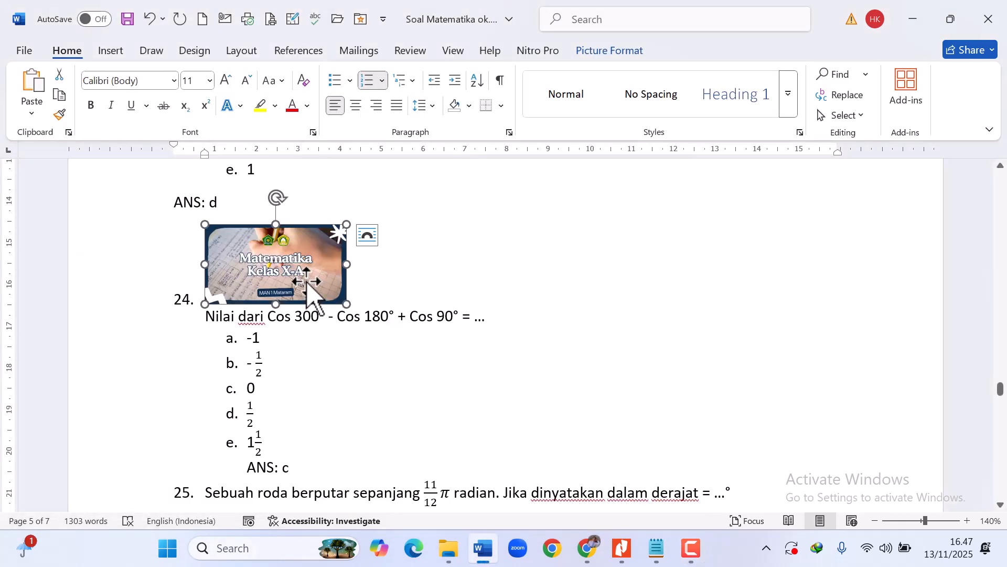
click(373, 285)
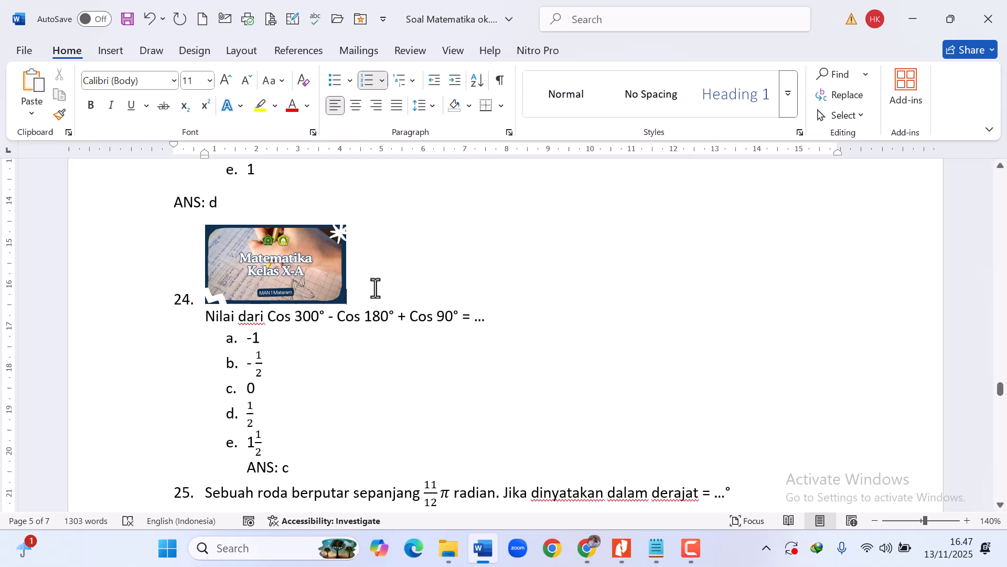
- Set the position of question 24's picture to In Line with Text
click(254, 271)
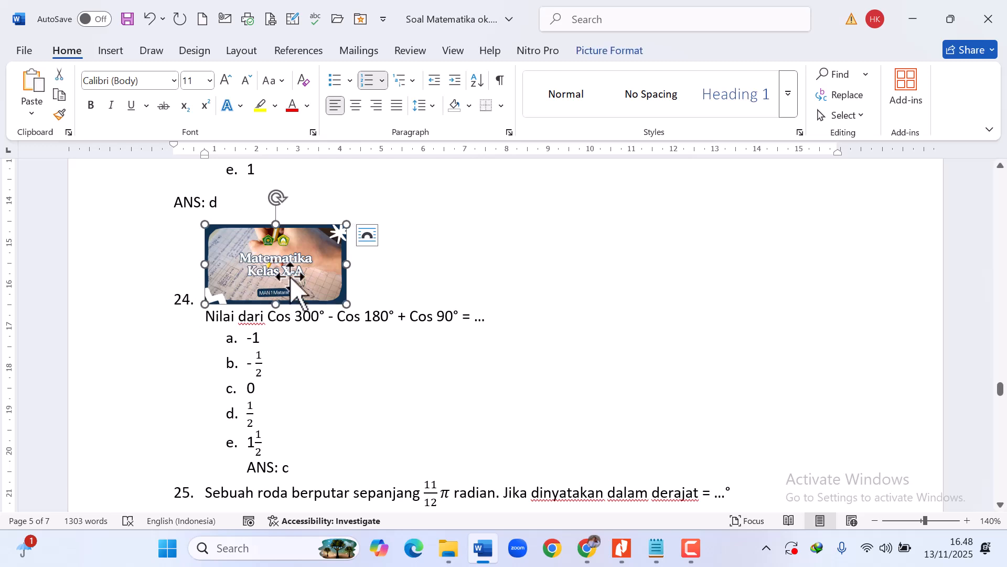
click(618, 51)
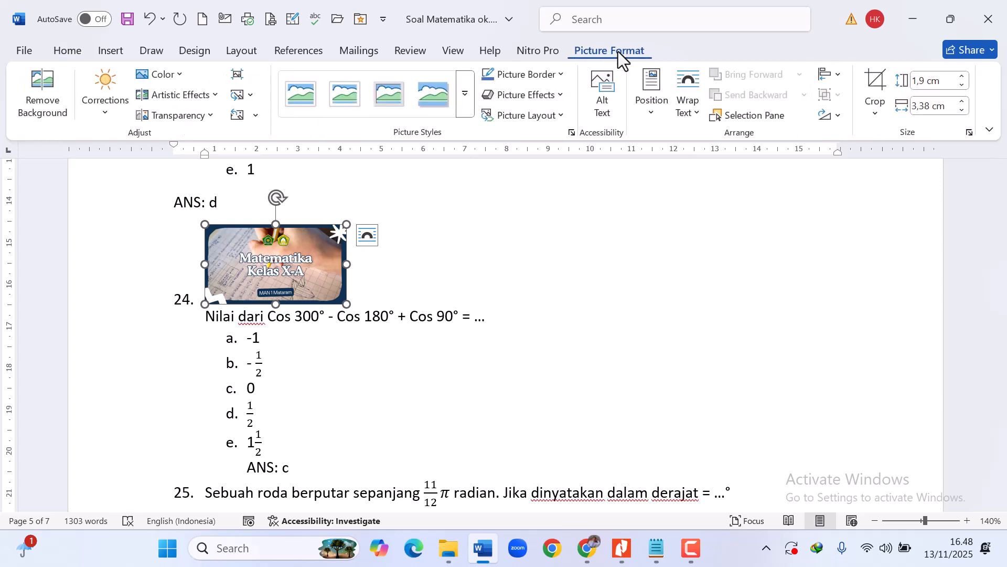
click(650, 113)
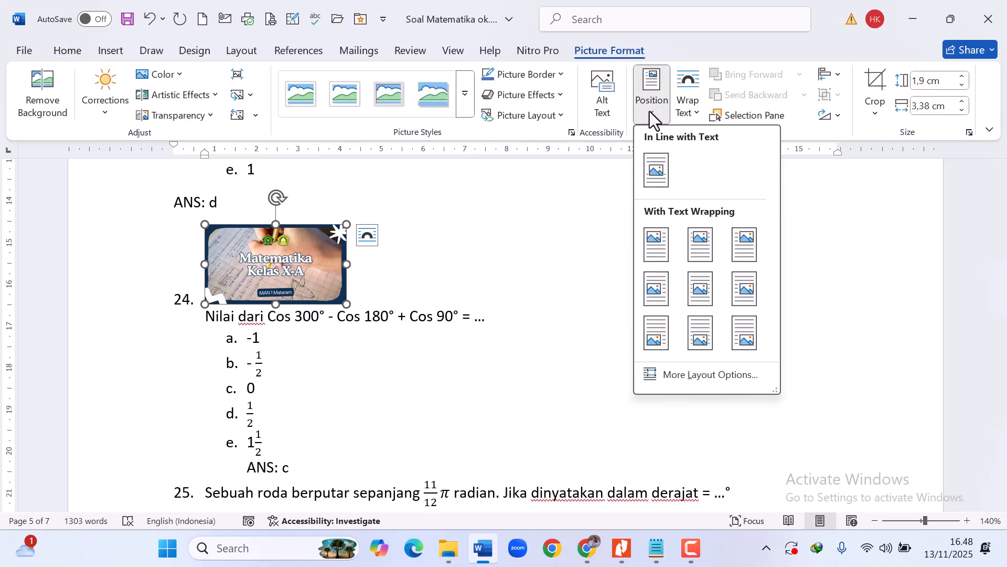
click(655, 171)
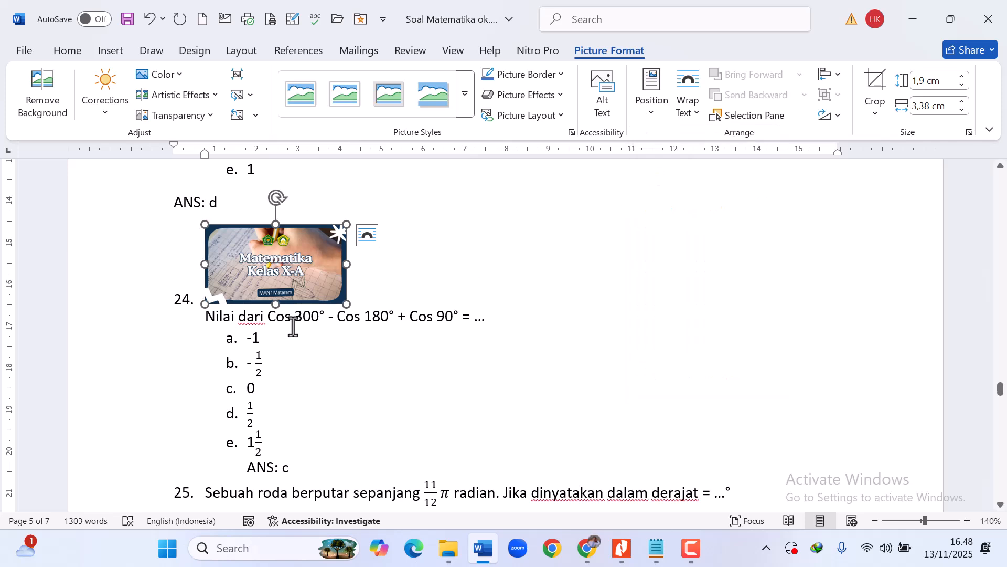
click(203, 315)
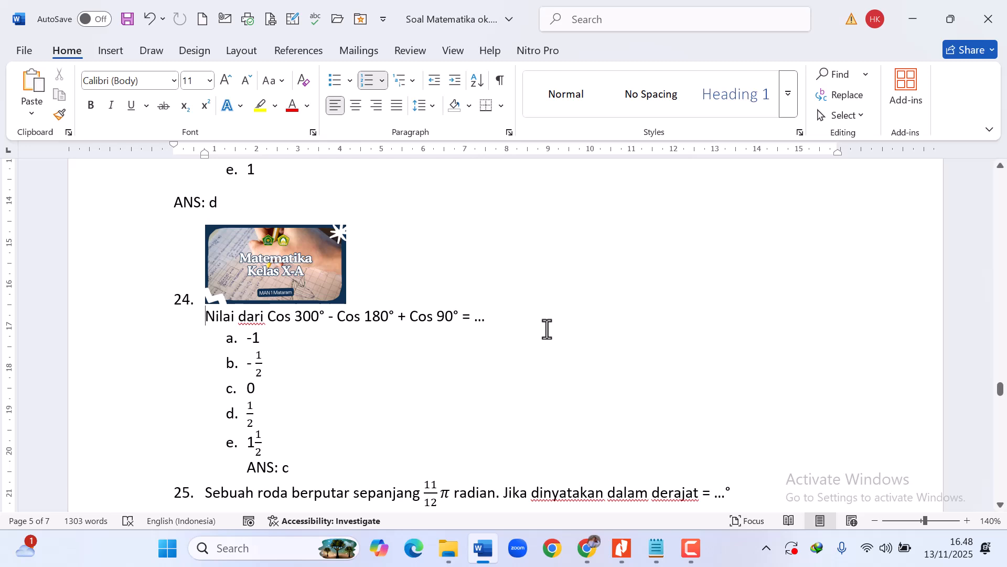
click(297, 268)
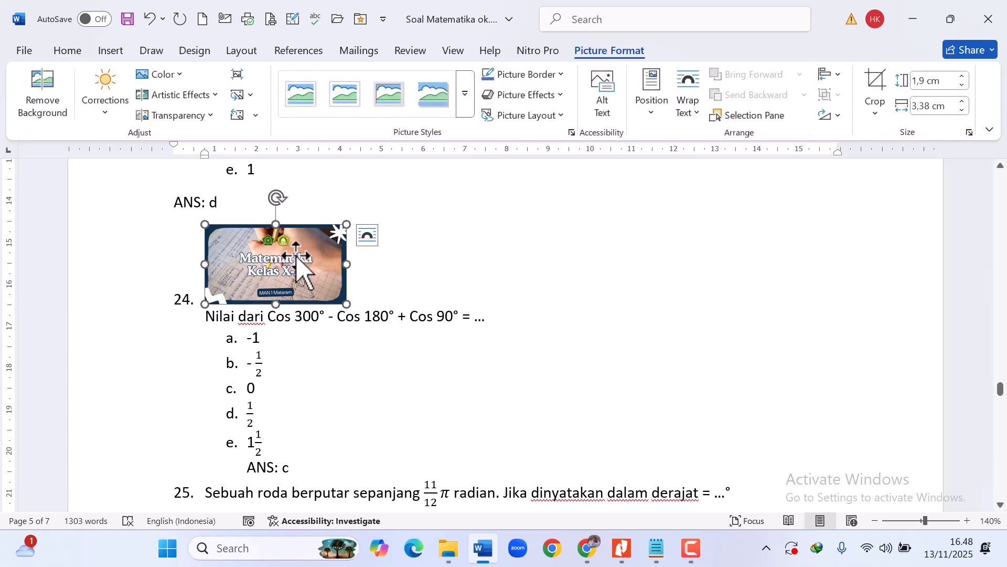
click(659, 115)
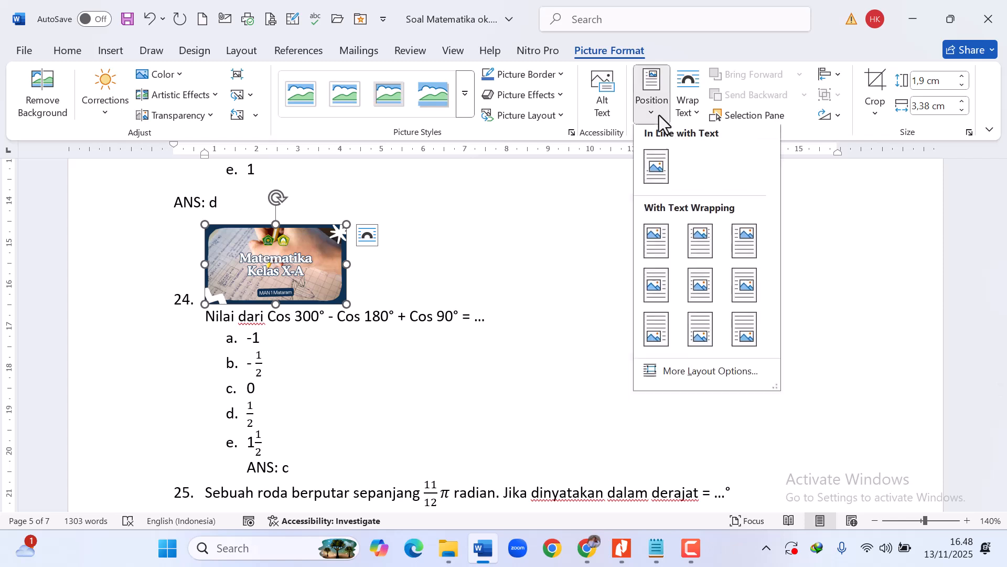
click(661, 172)
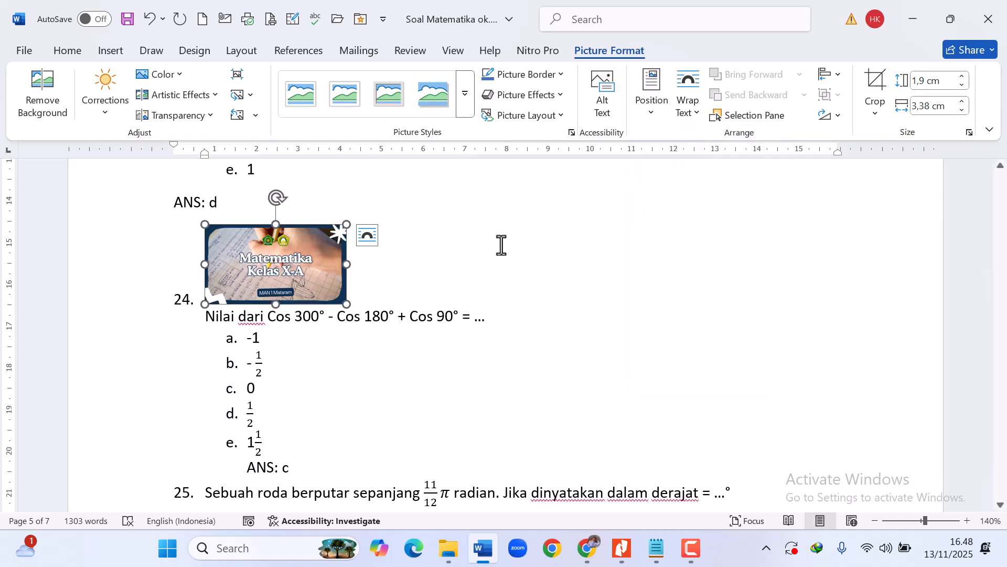
click(453, 268)
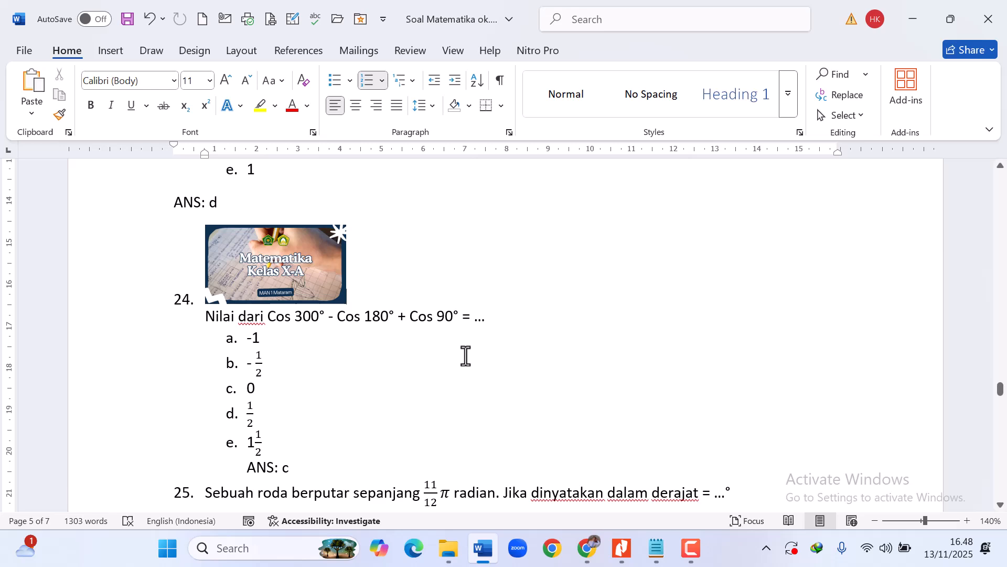
- Return to the start of the document and check the KUMPULAN SOAL folder in File Explorer, ending back in Word at the Multiple Choice heading
scroll(466, 356, up, 20)
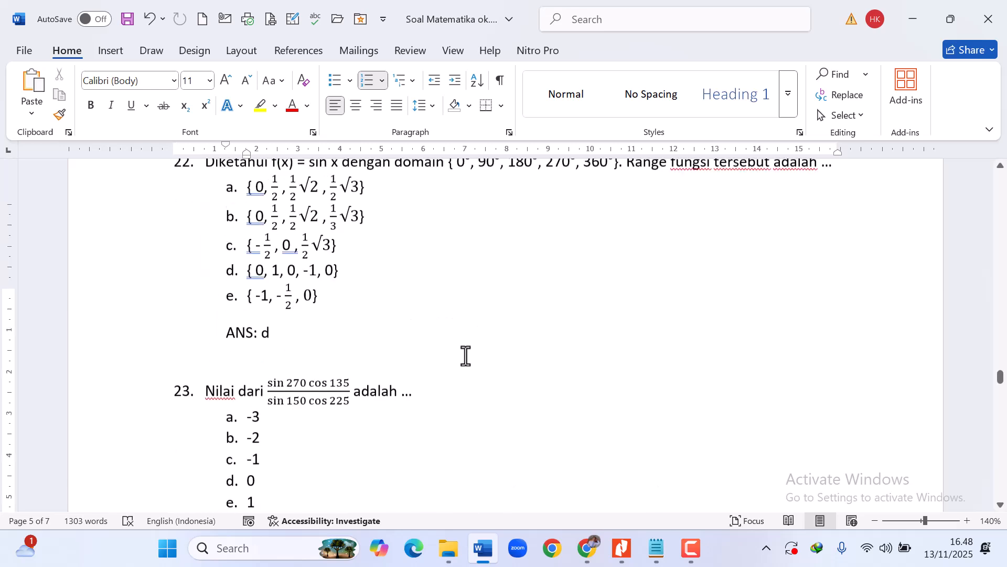
key(ctrl+Home)
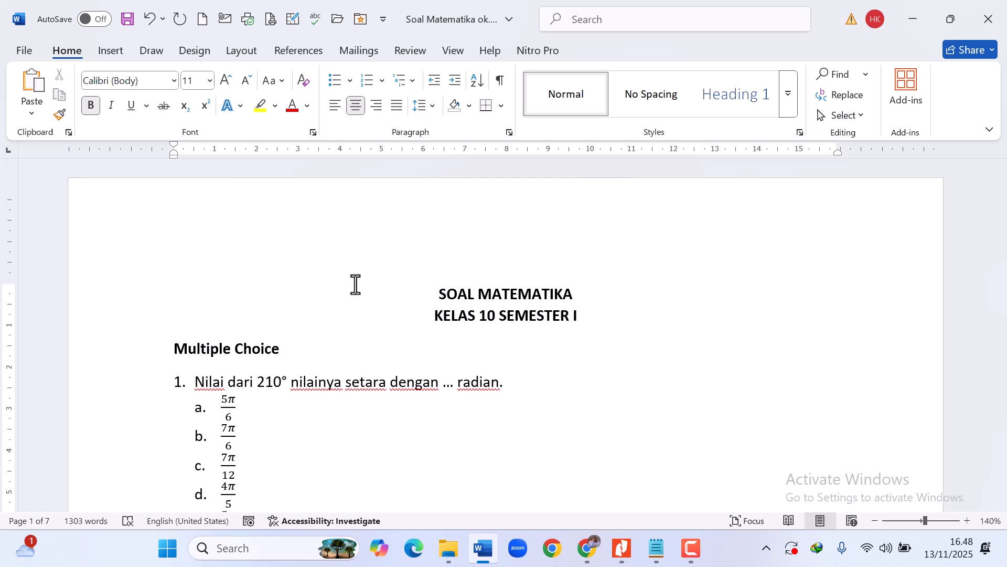
click(456, 549)
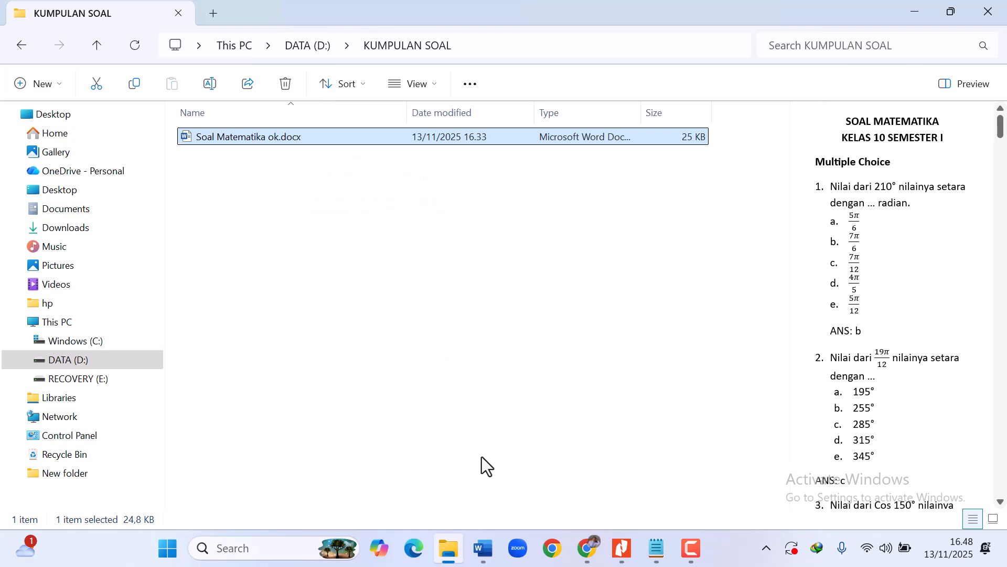
click(480, 552)
click(355, 360)
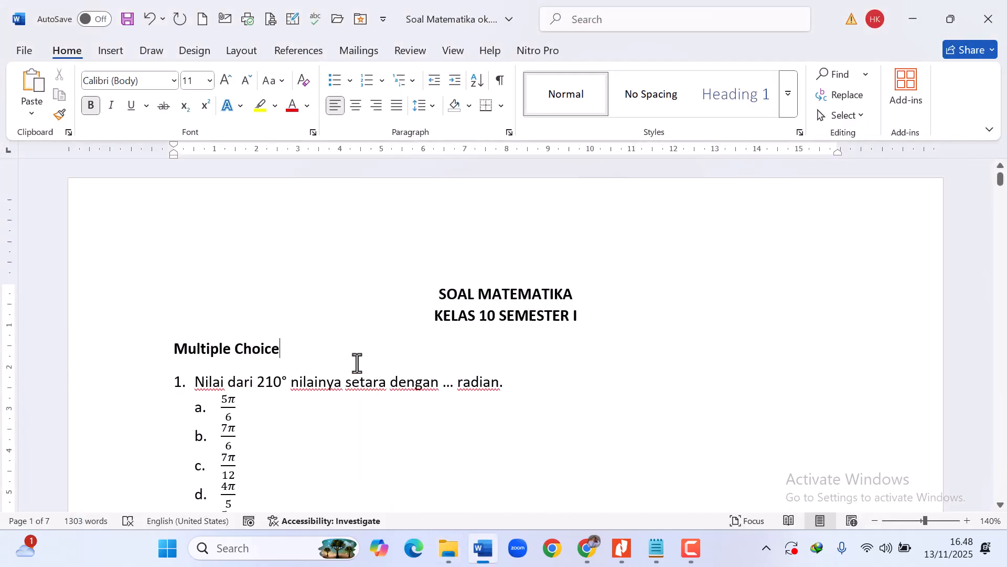
- Save the document in the KUMPULAN SOAL folder in Rich Text Format as Soal Matematika ok.rtf and close it
click(23, 51)
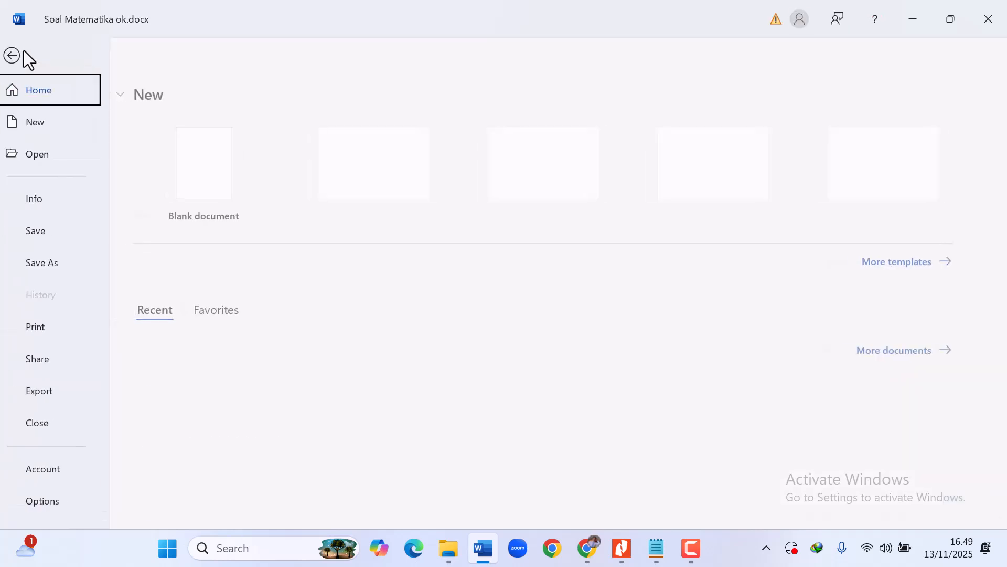
click(61, 268)
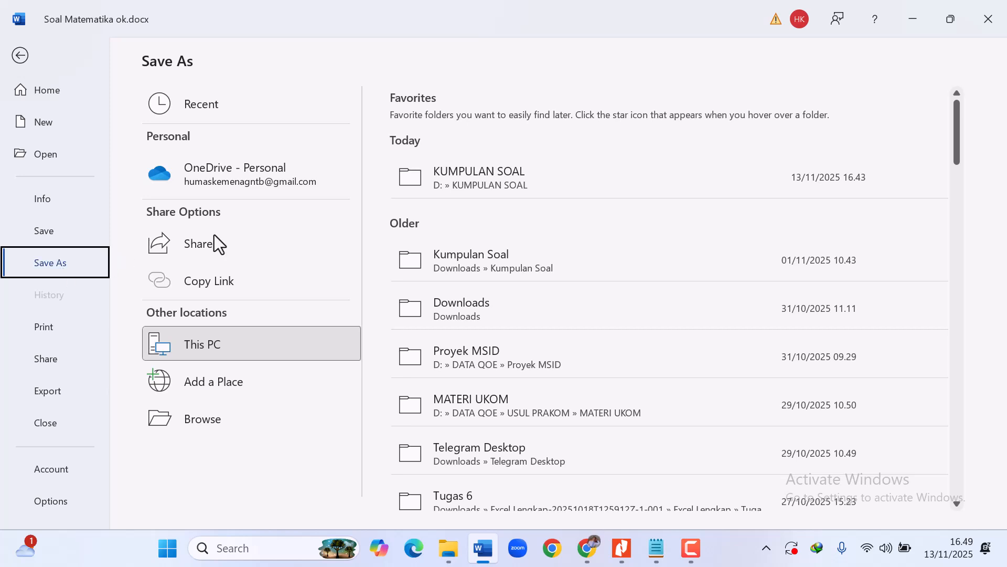
click(442, 180)
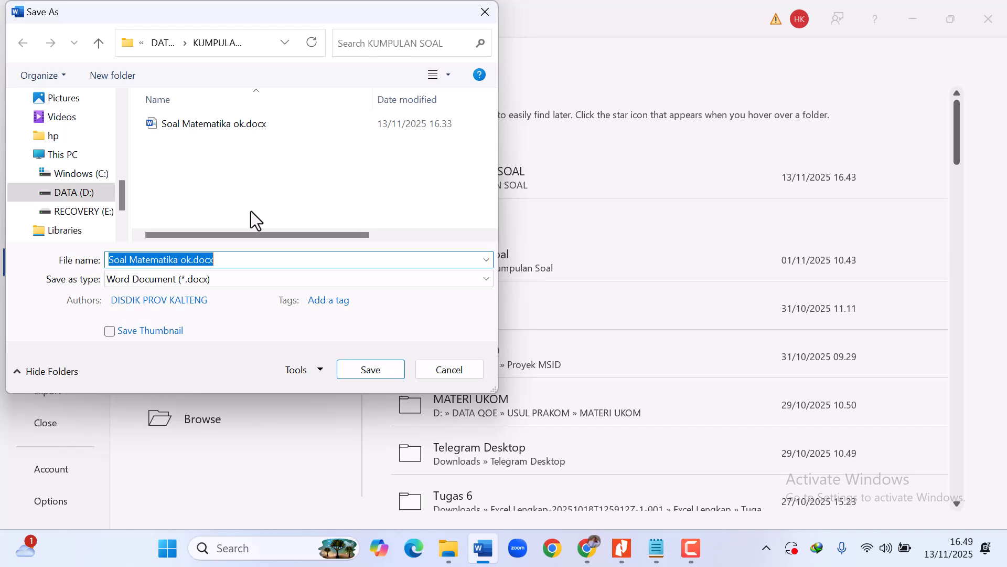
click(486, 263)
click(486, 263)
click(478, 279)
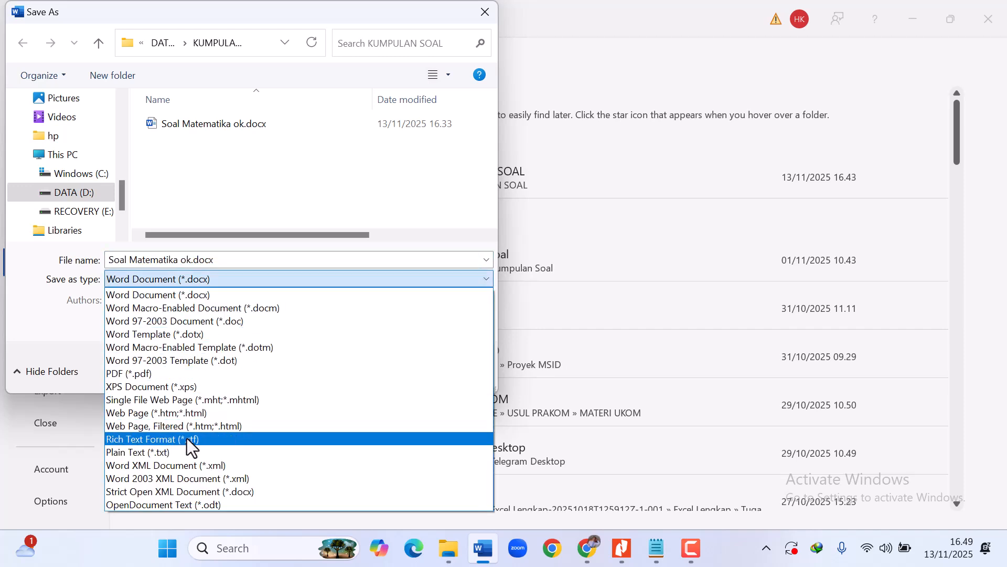
click(187, 438)
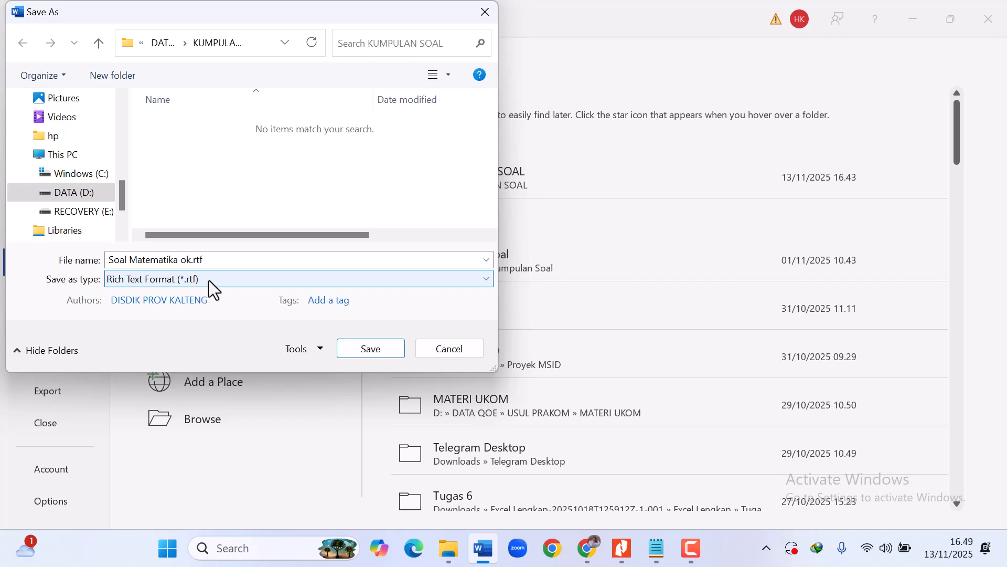
click(378, 355)
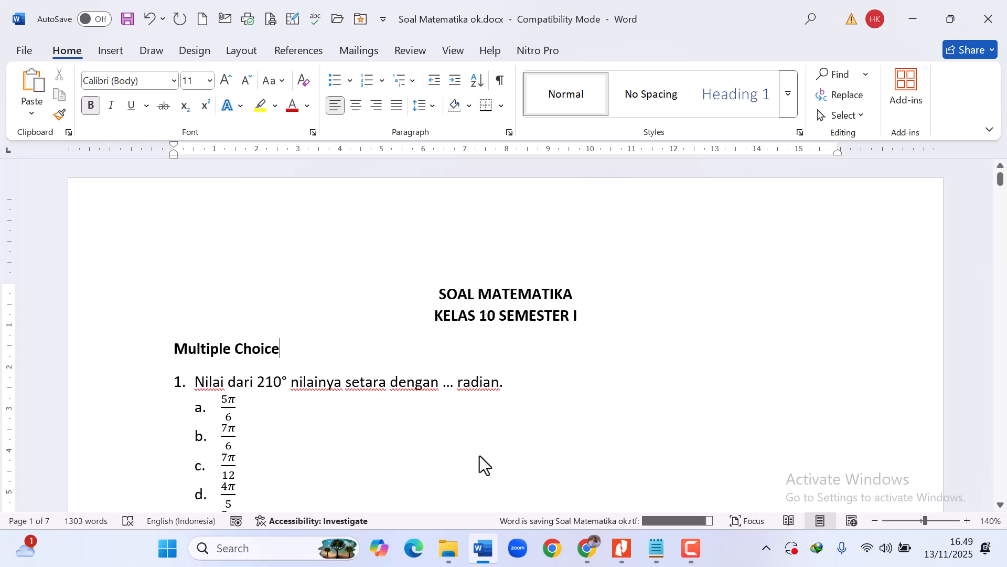
mouse_move(448, 555)
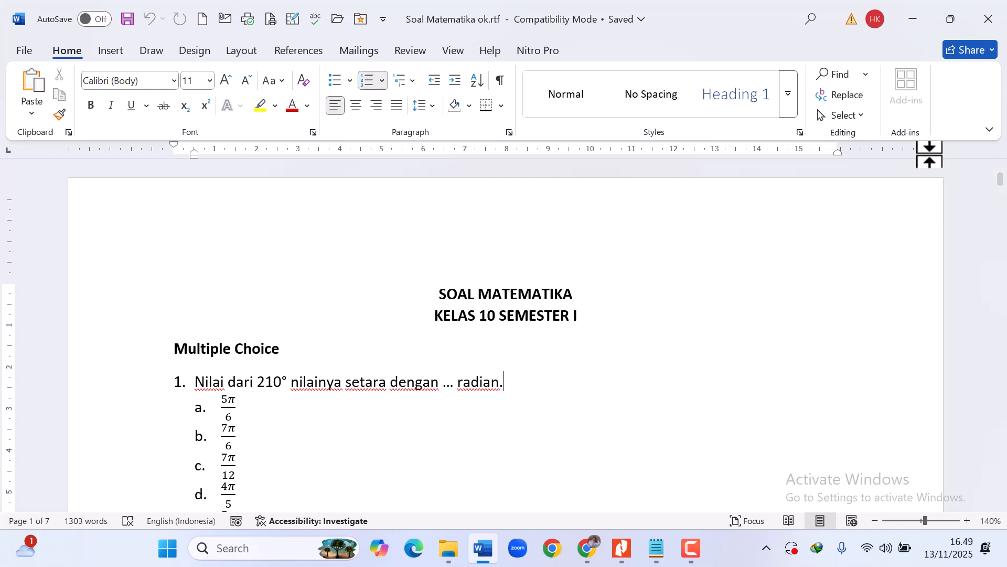
click(990, 21)
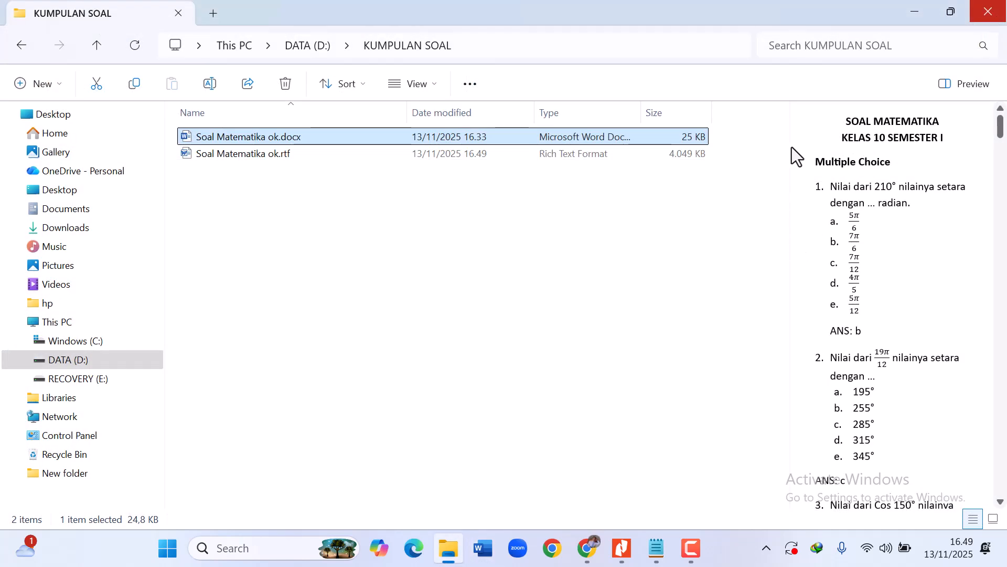
- Preview Soal Matematika ok.docx and Soal Matematika ok.rtf in the KUMPULAN SOAL folder
click(329, 268)
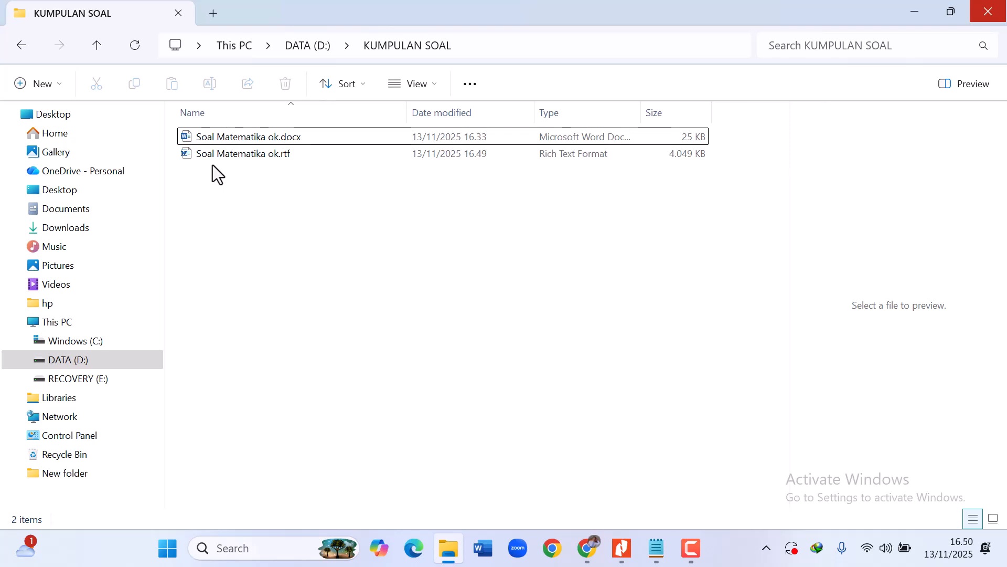
click(225, 142)
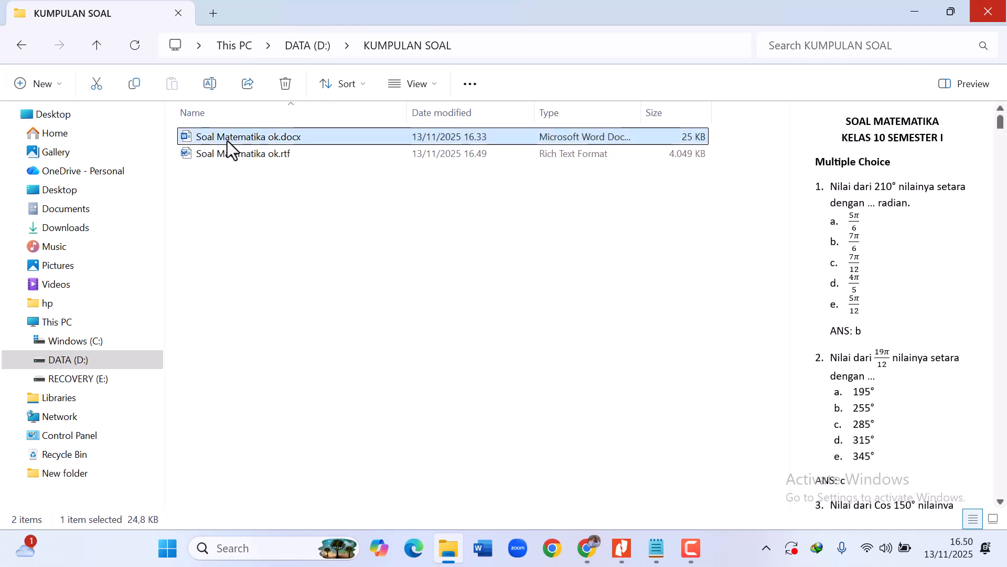
click(250, 155)
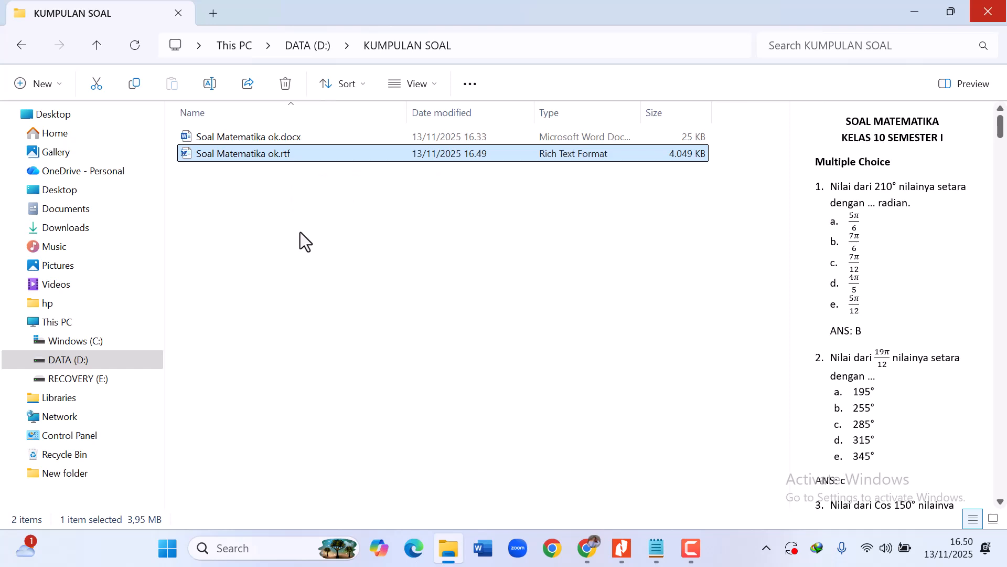
- Search Windows for "exam", open ExamView ImportUtility and advance its import wizard to the RTF file selection
key(super)
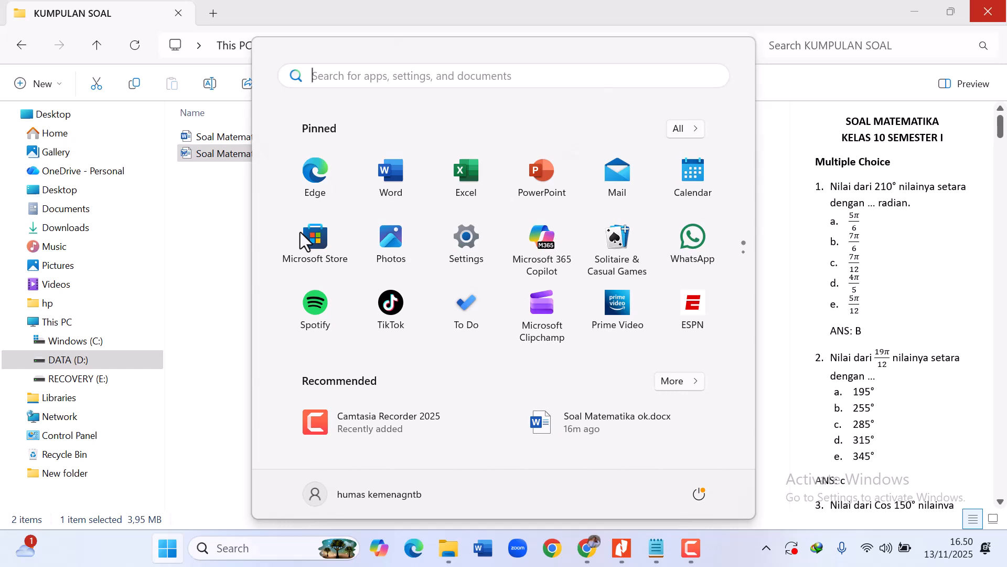
click(350, 80)
text(exa)
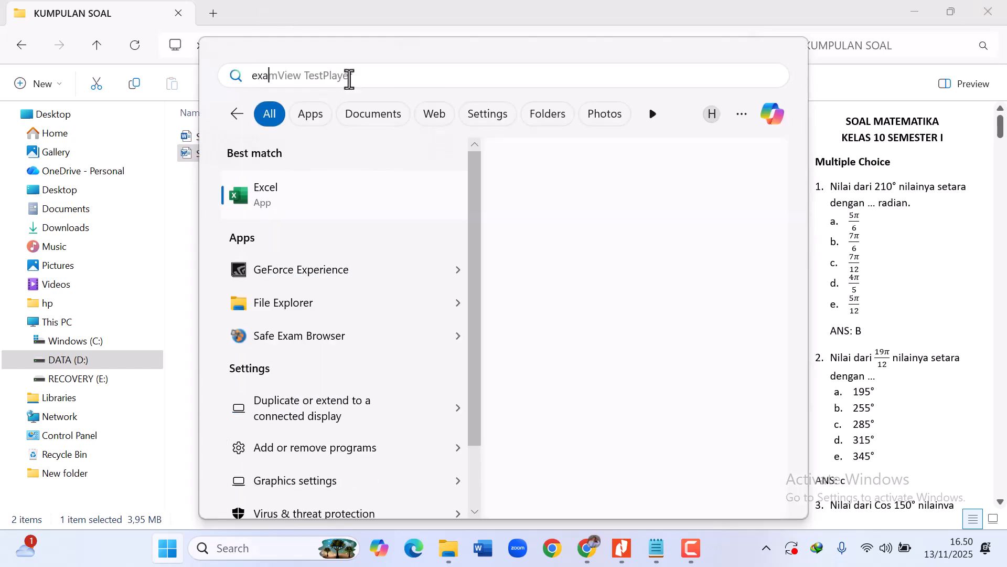
text(m)
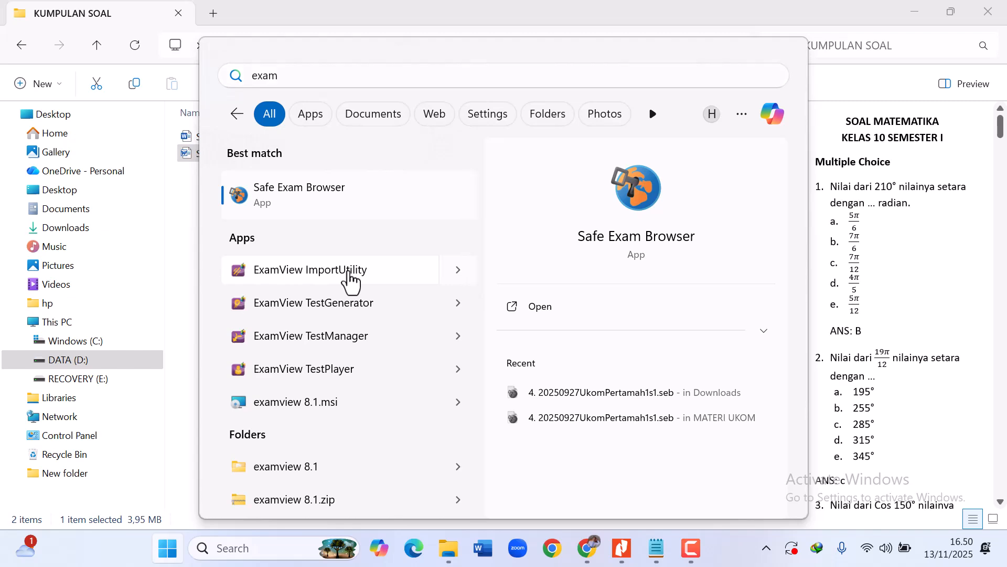
click(350, 275)
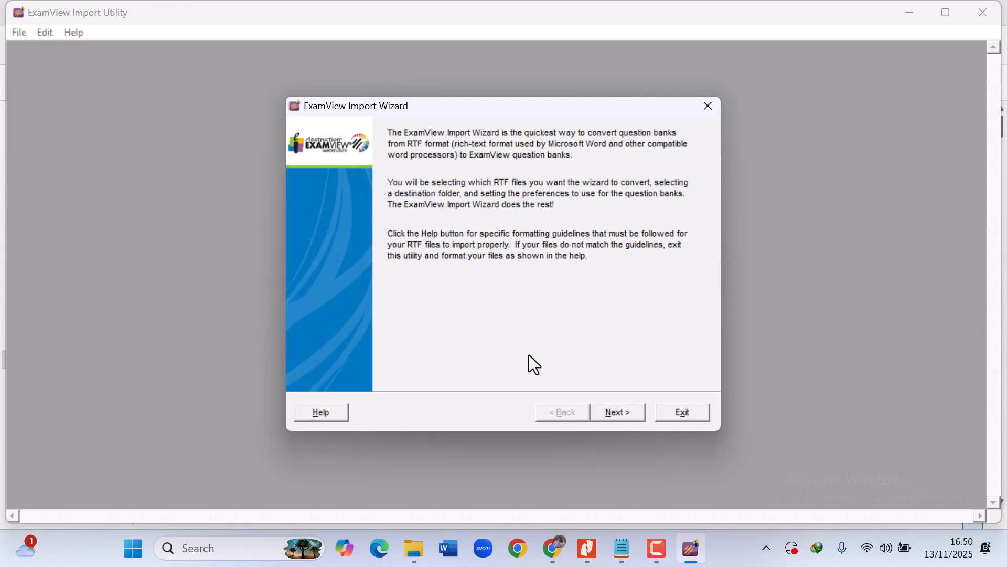
click(628, 417)
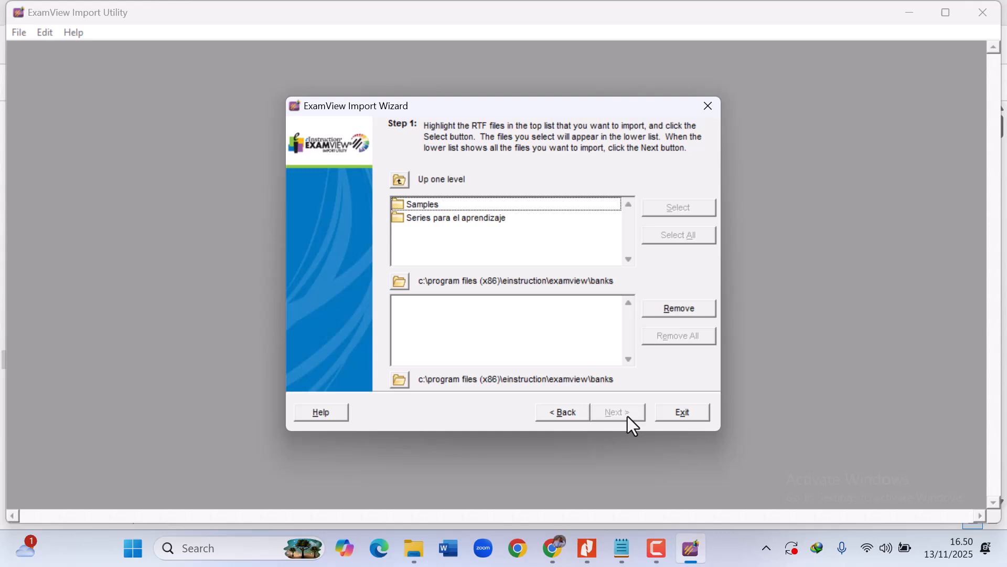
- Set the source folder for the RTF files to D:\KUMPULAN SOAL
click(401, 282)
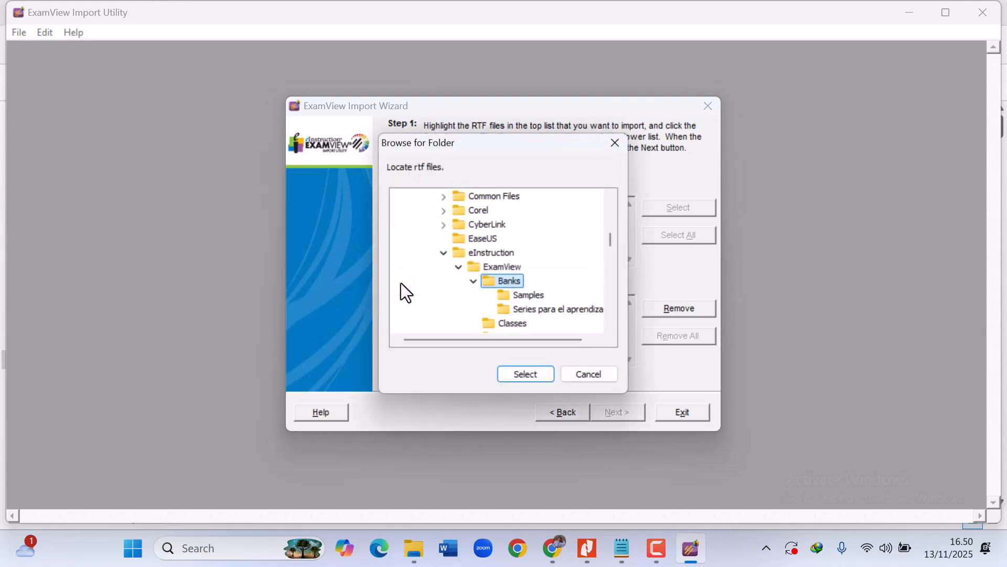
key(Left)
key(Left)
key(Left)
key(Left)
key(Left)
key(Left)
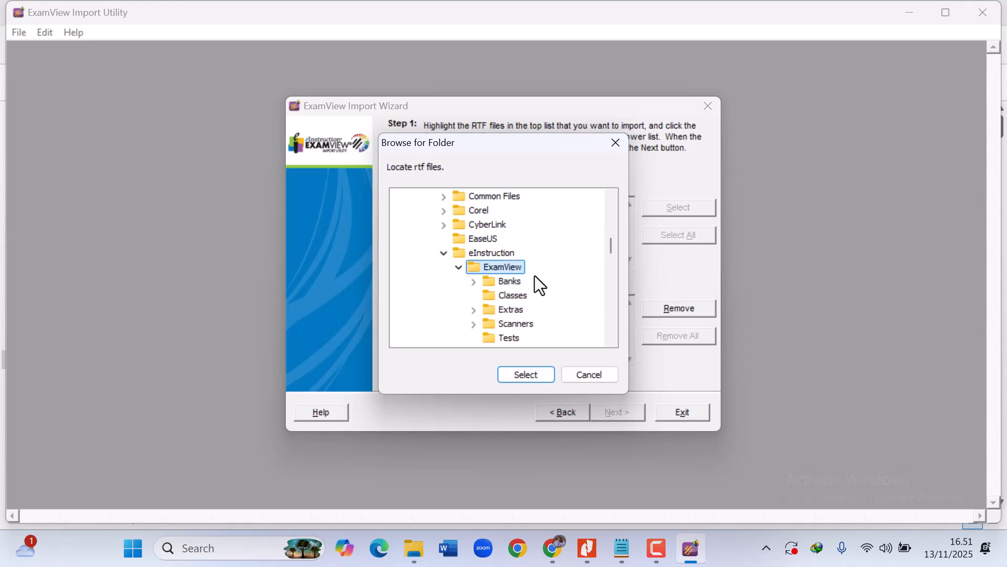
key(Left)
key(Left)
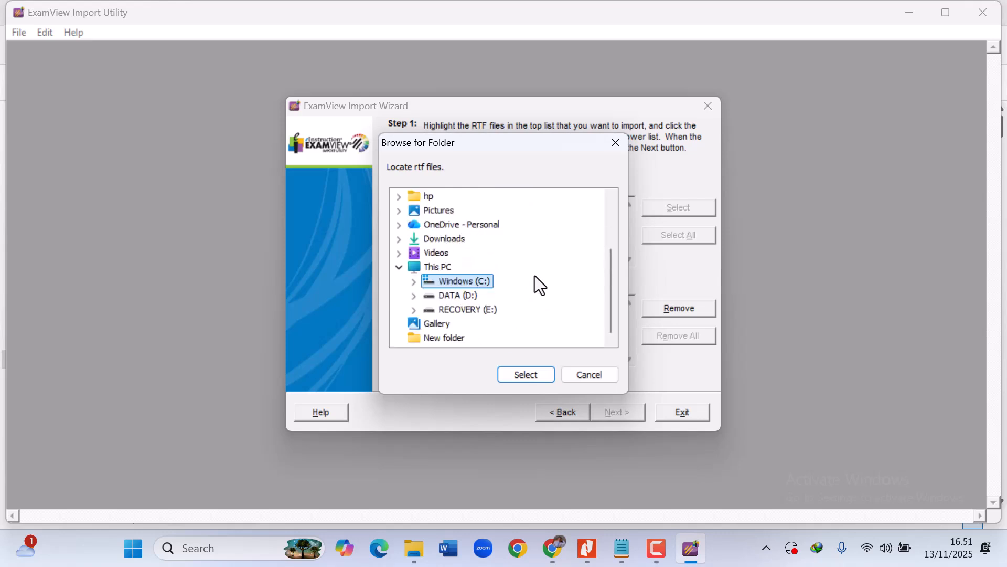
click(414, 296)
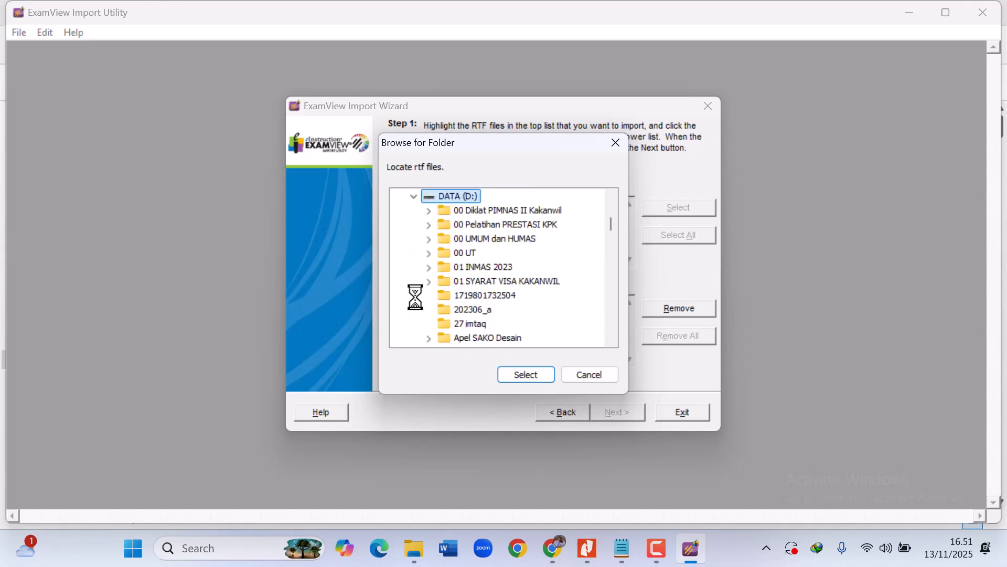
click(613, 306)
click(612, 305)
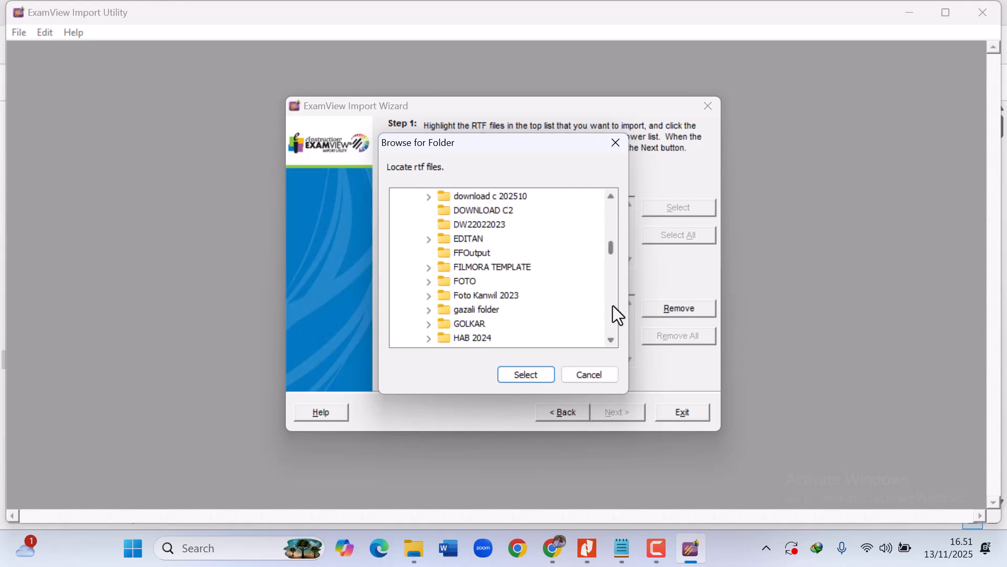
click(613, 306)
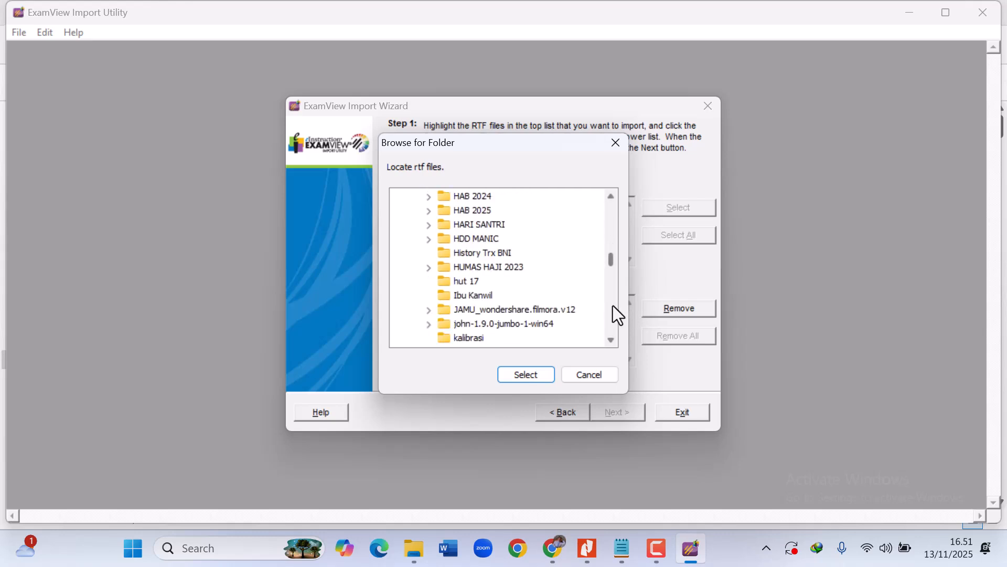
click(613, 305)
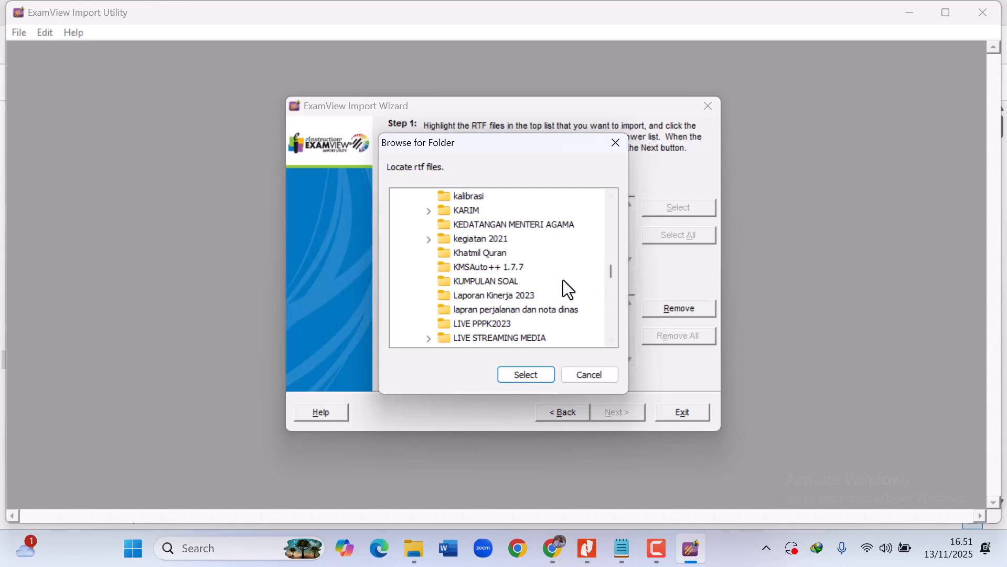
click(491, 281)
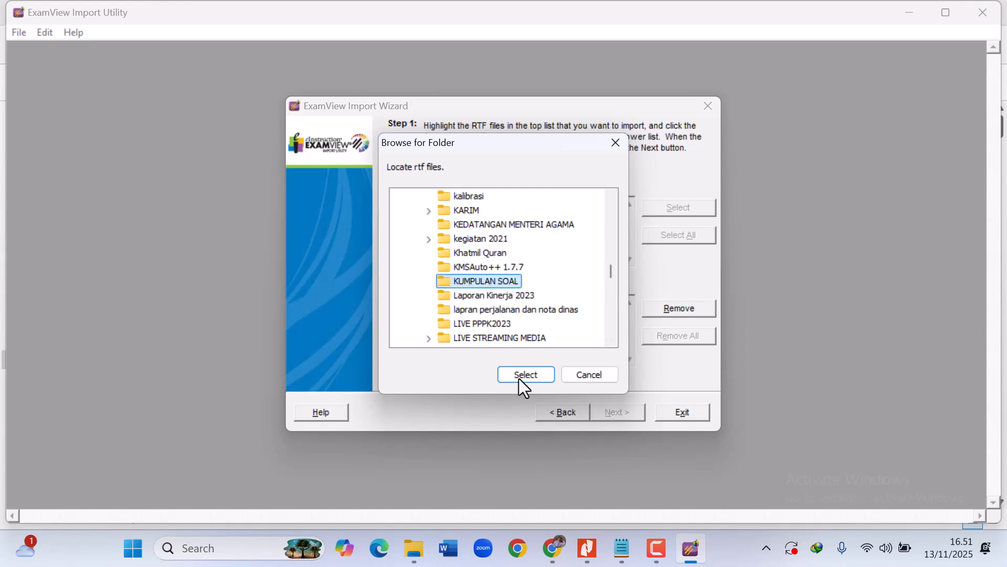
click(534, 375)
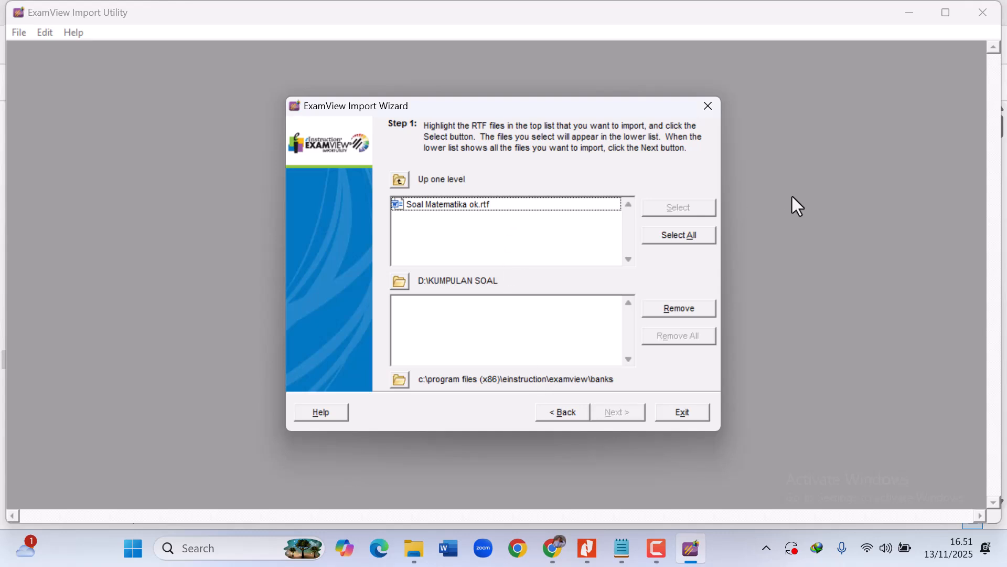
- Add Soal Matematika ok.rtf to the list of files to import
key(F9)
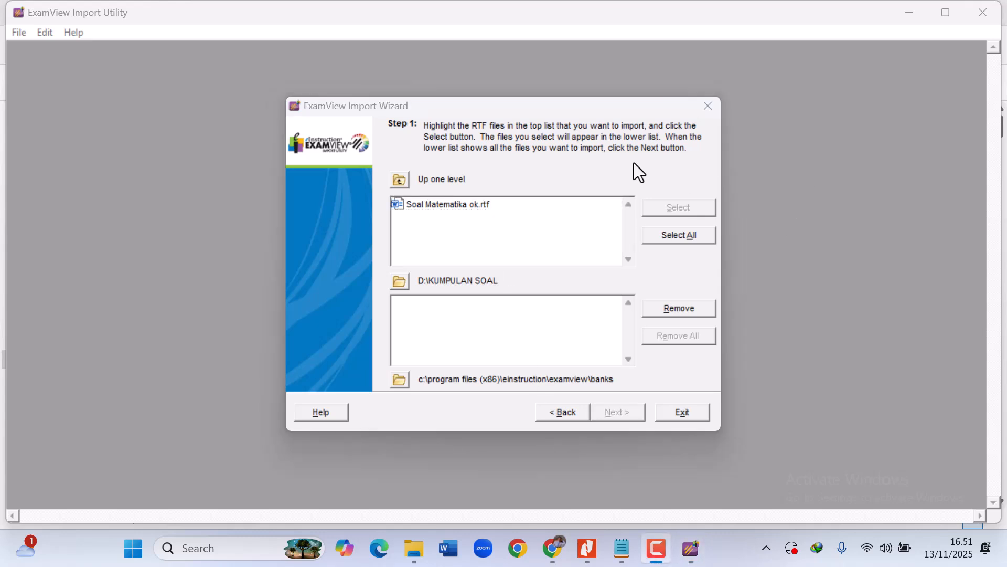
click(468, 206)
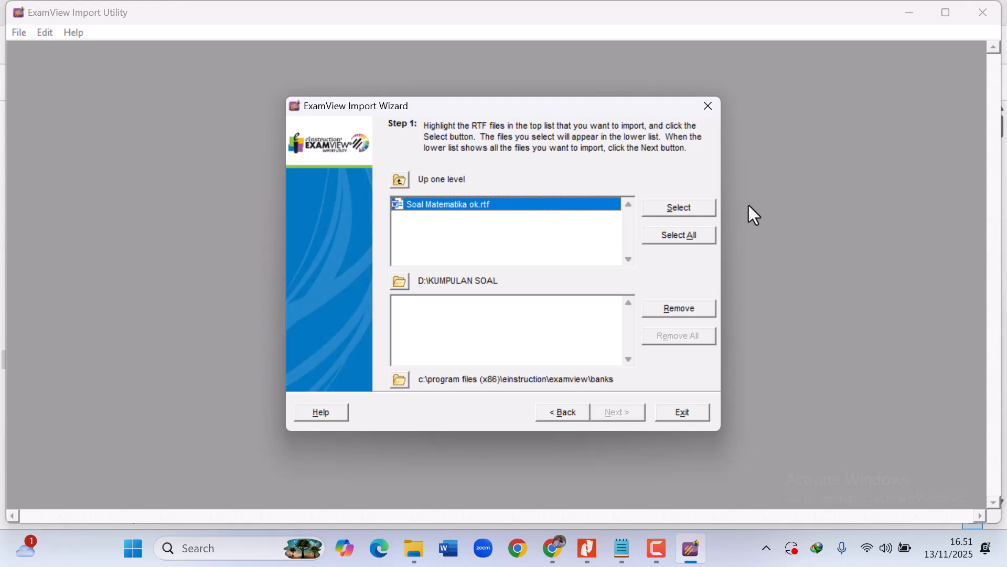
key(F9)
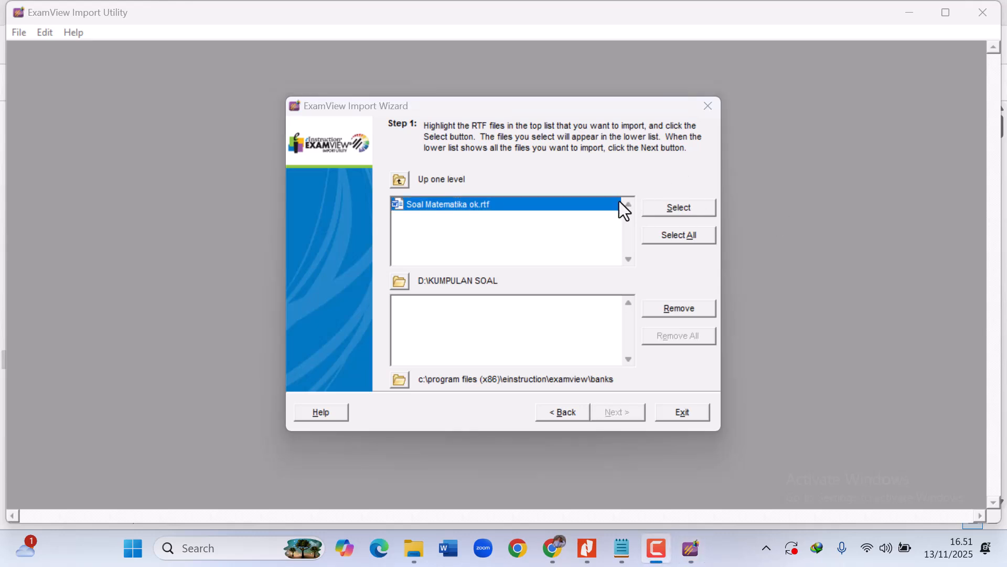
click(682, 209)
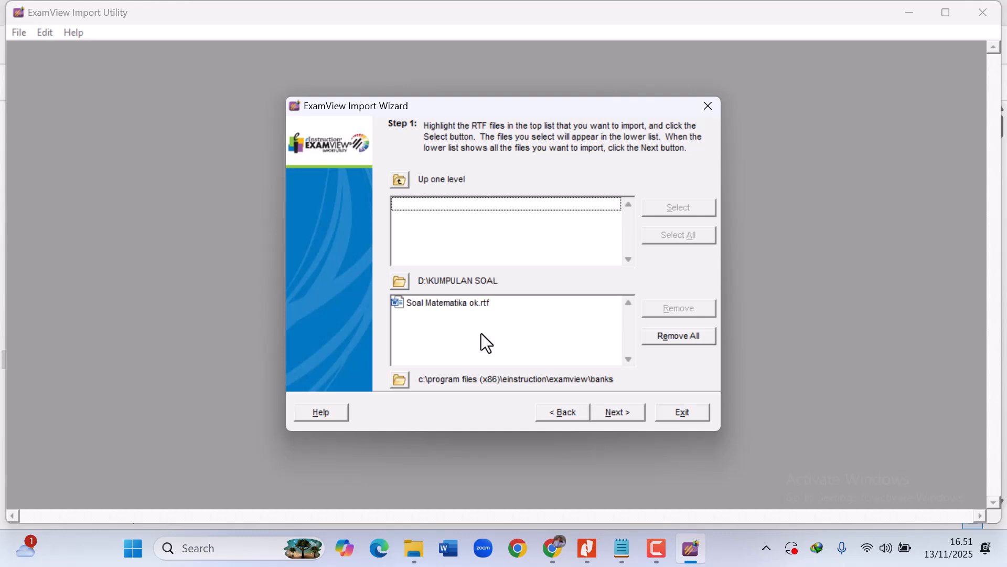
- Set the destination folder for the converted bank files to D:\KUMPULAN SOAL
click(400, 381)
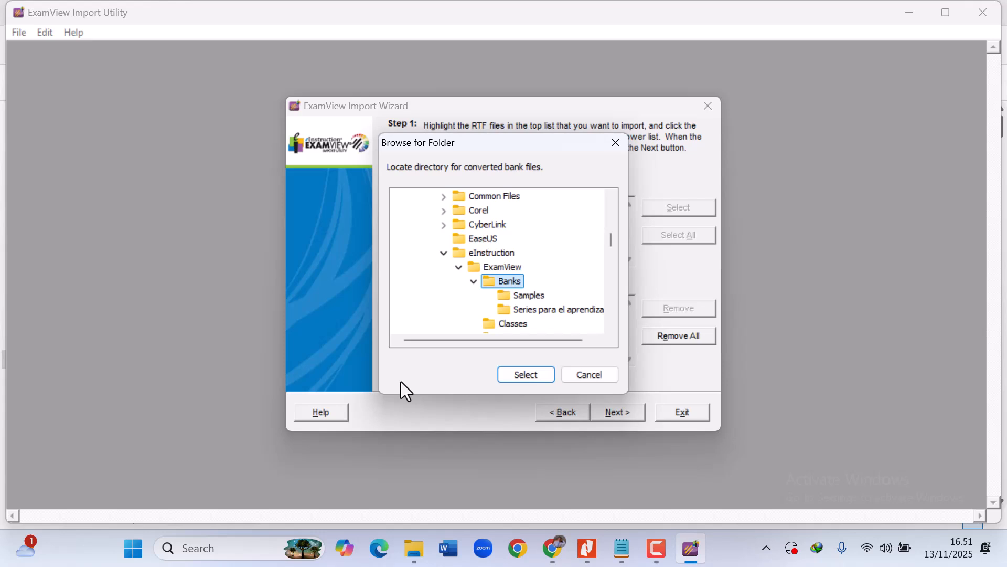
key(Left)
key(Left)
key(Left)
key(Left)
key(Left)
key(Left)
key(Left)
key(Left)
key(Left)
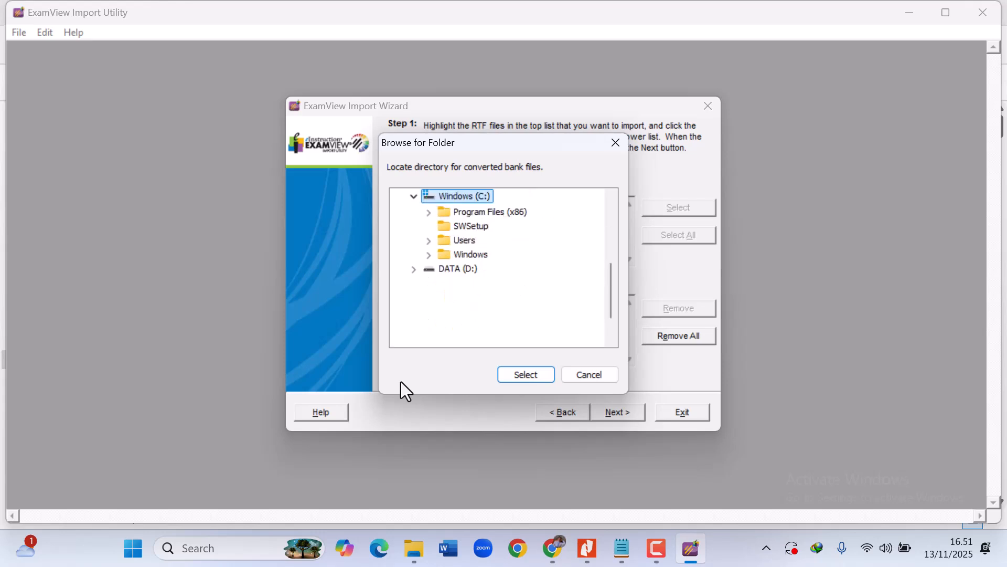
key(Down)
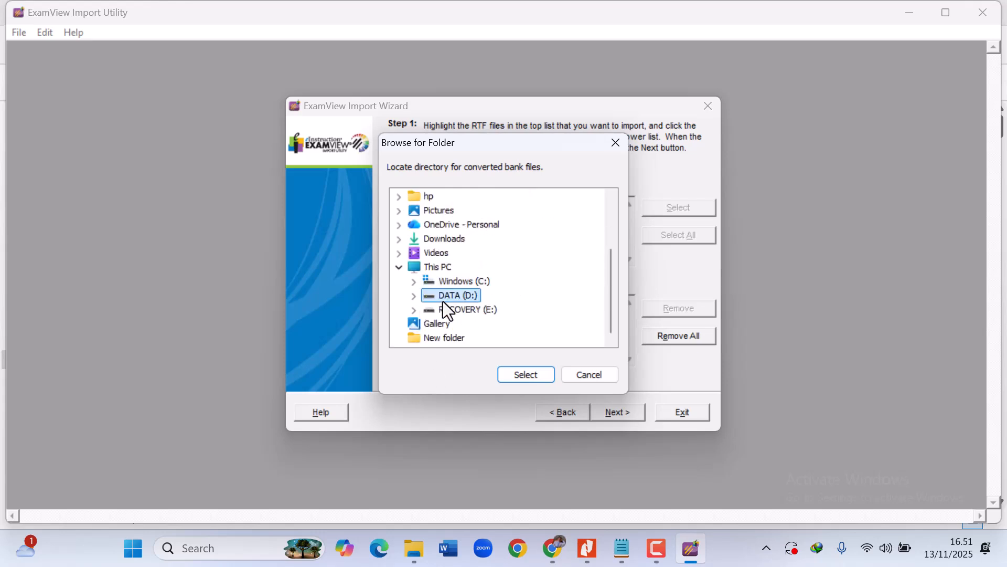
key(Right)
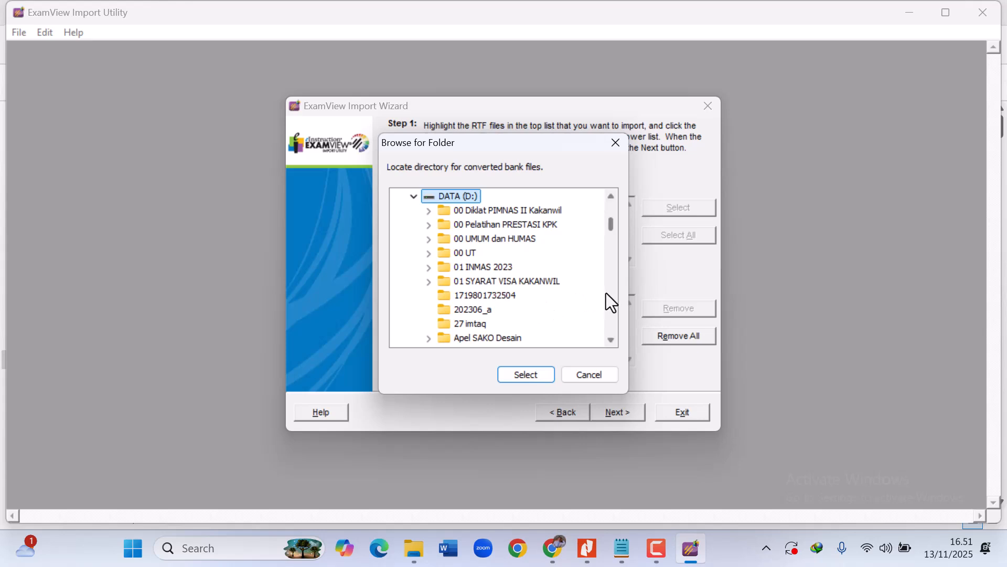
scroll(606, 293, down, 10)
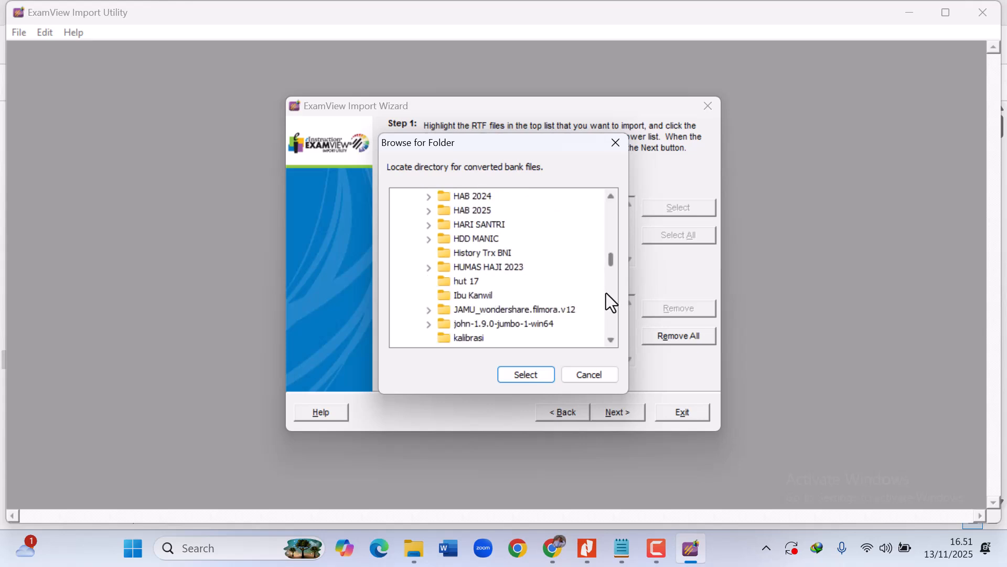
scroll(606, 293, down, 3)
click(493, 272)
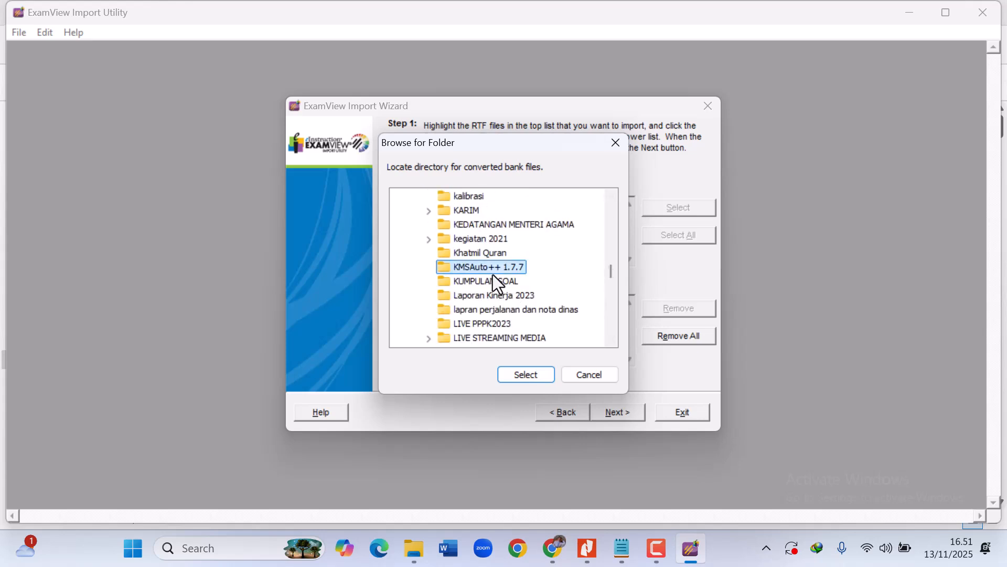
click(495, 284)
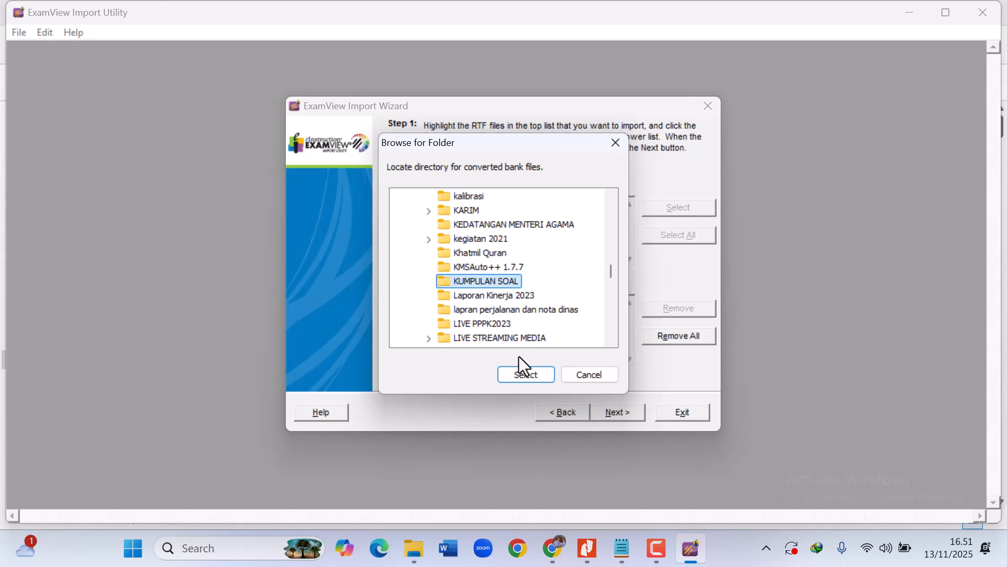
click(524, 375)
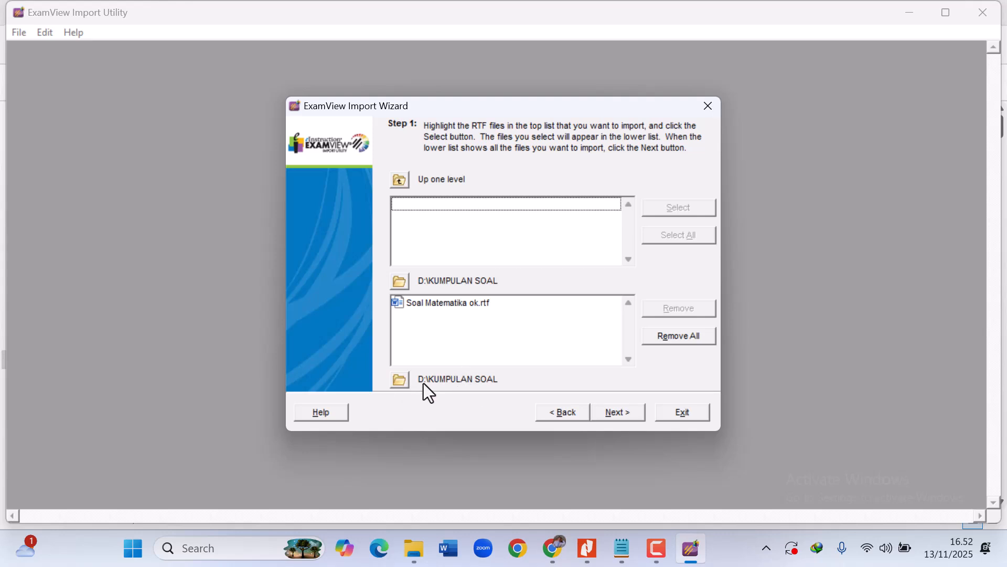
- Run the import with the default preferences, fonts and keywords, and switch to File Explorer to check the KUMPULAN SOAL folder
click(609, 415)
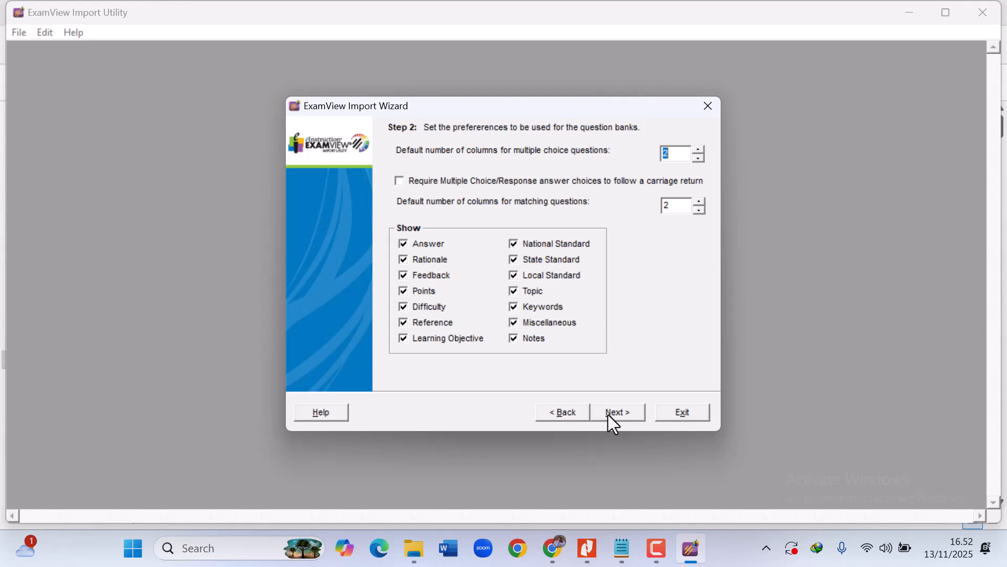
click(609, 414)
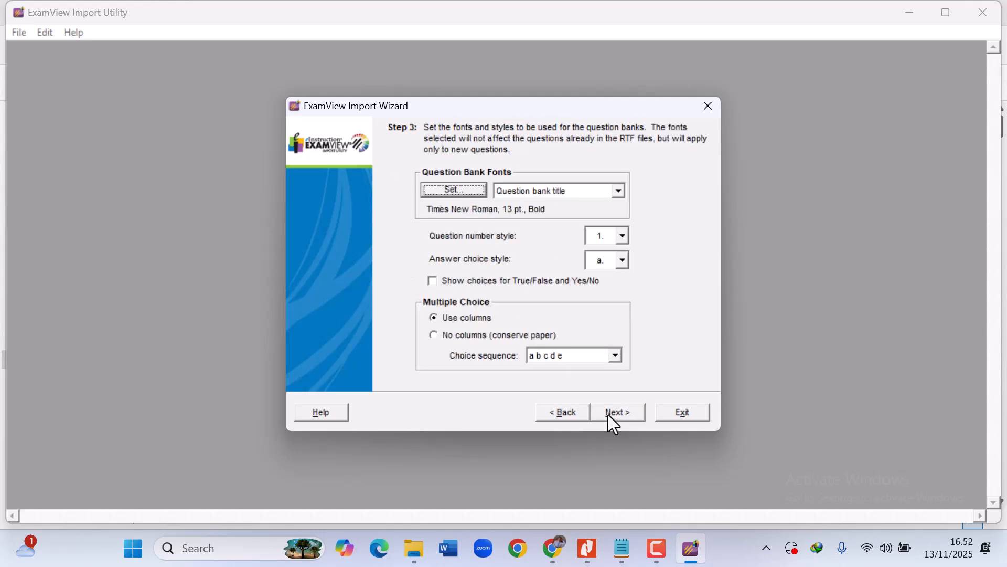
click(608, 415)
click(609, 415)
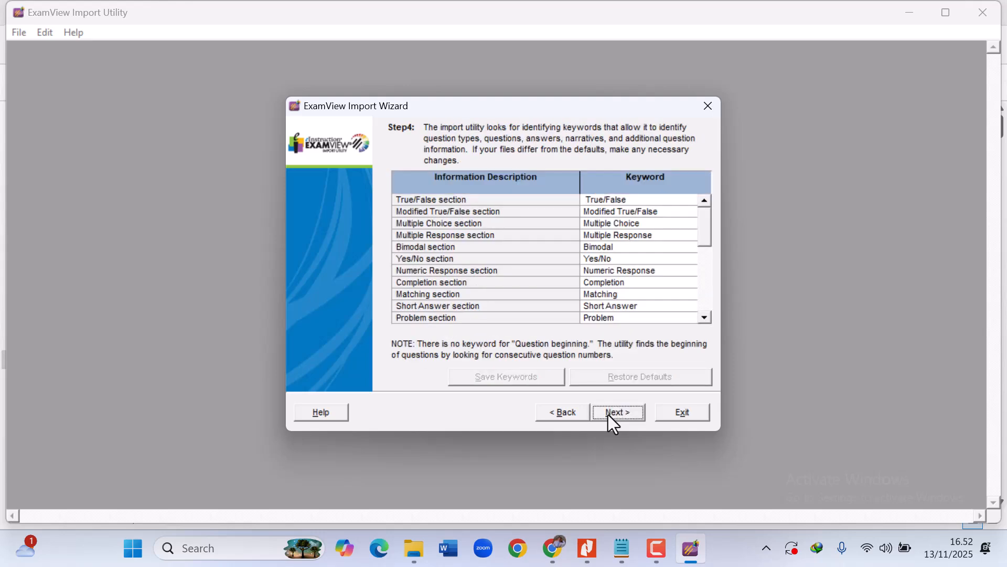
click(609, 414)
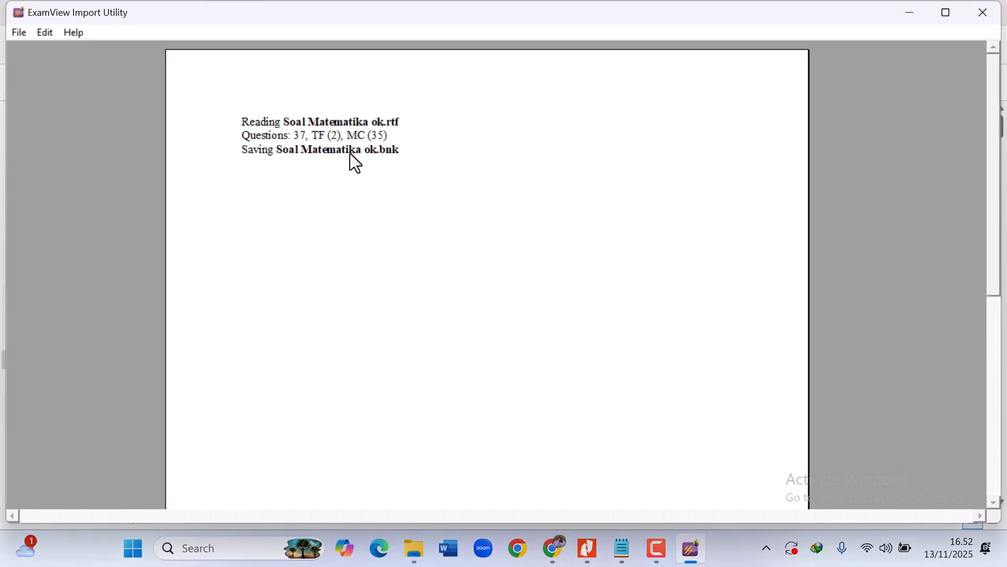
click(420, 150)
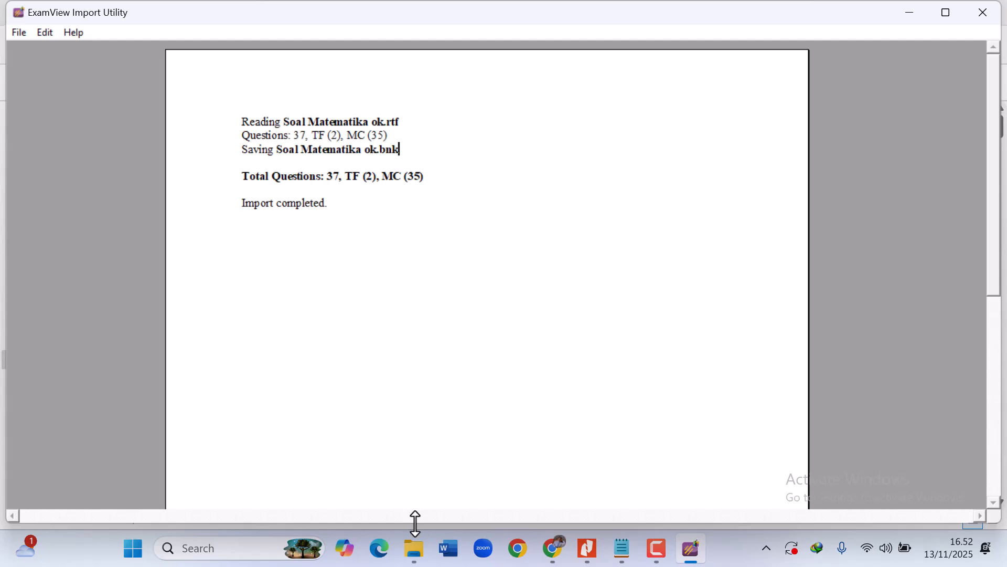
click(416, 546)
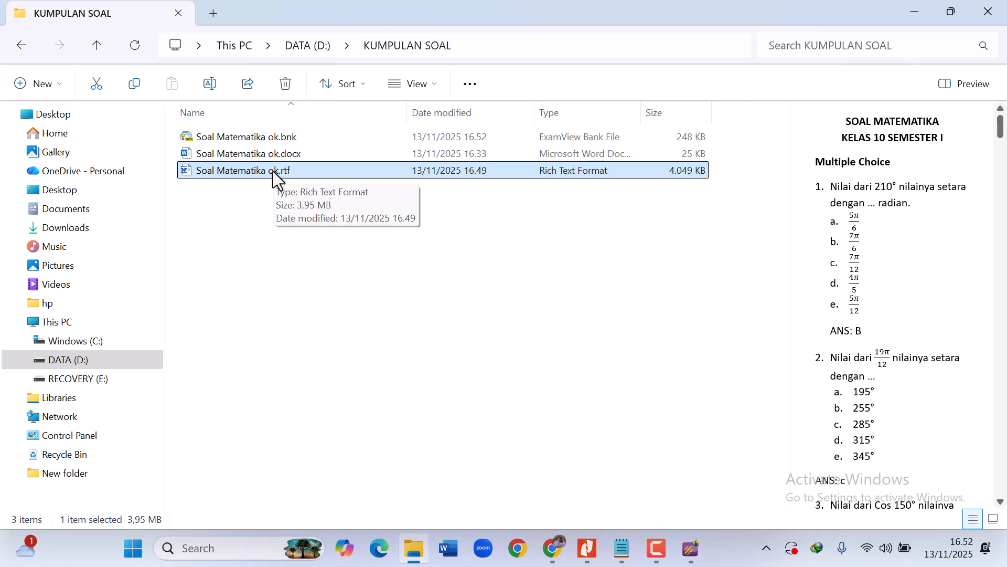
- Open the converted Soal Matematika ok.bnk file from the KUMPULAN SOAL folder in ExamView
click(288, 139)
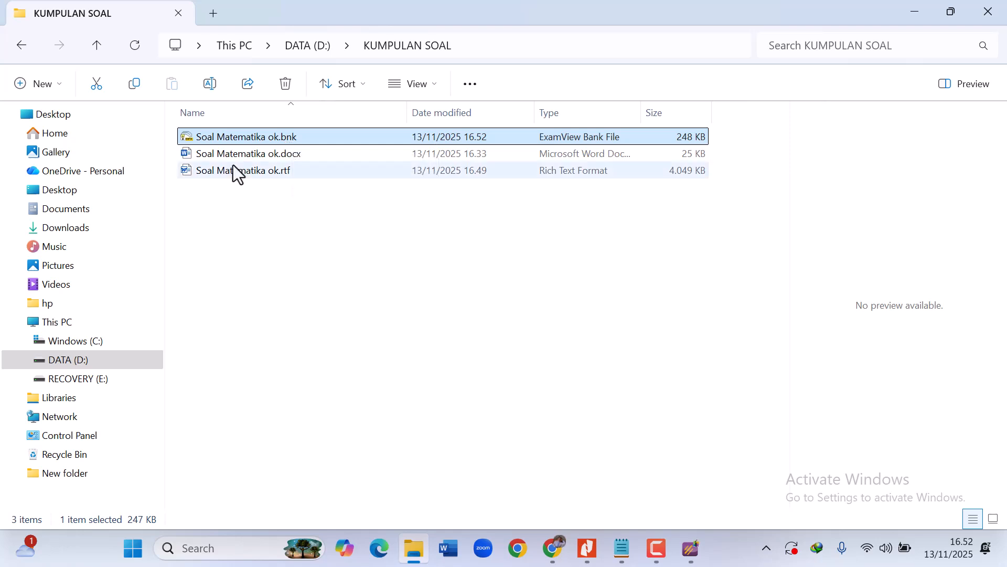
click(214, 136)
key(Escape)
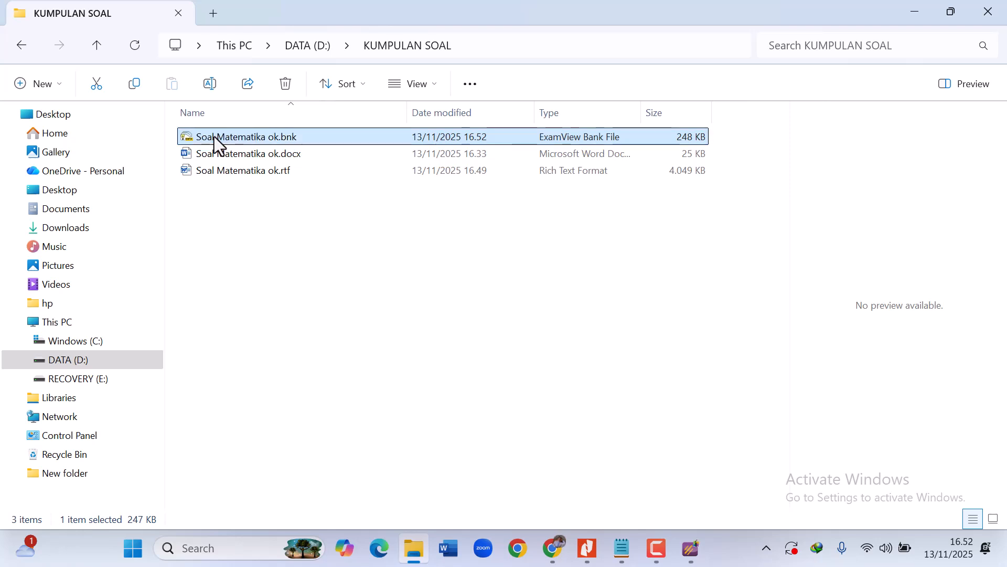
double_click(214, 136)
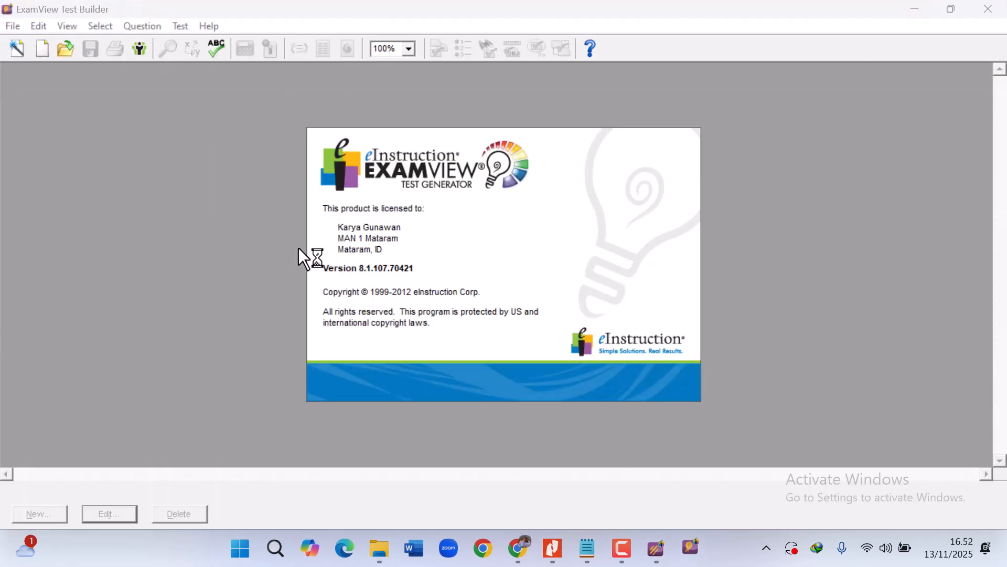
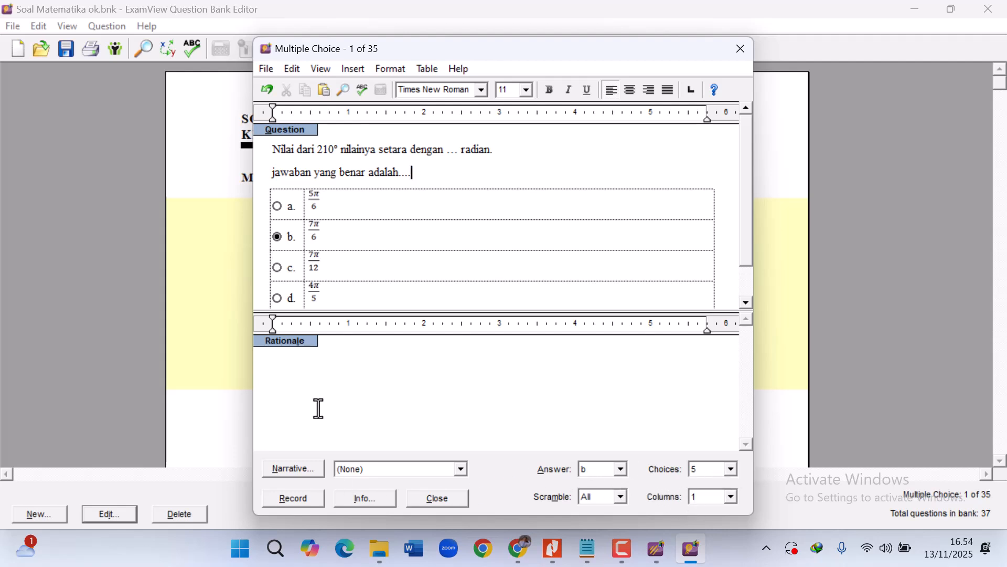
- Record the edited first multiple-choice question and save the question bank
click(292, 499)
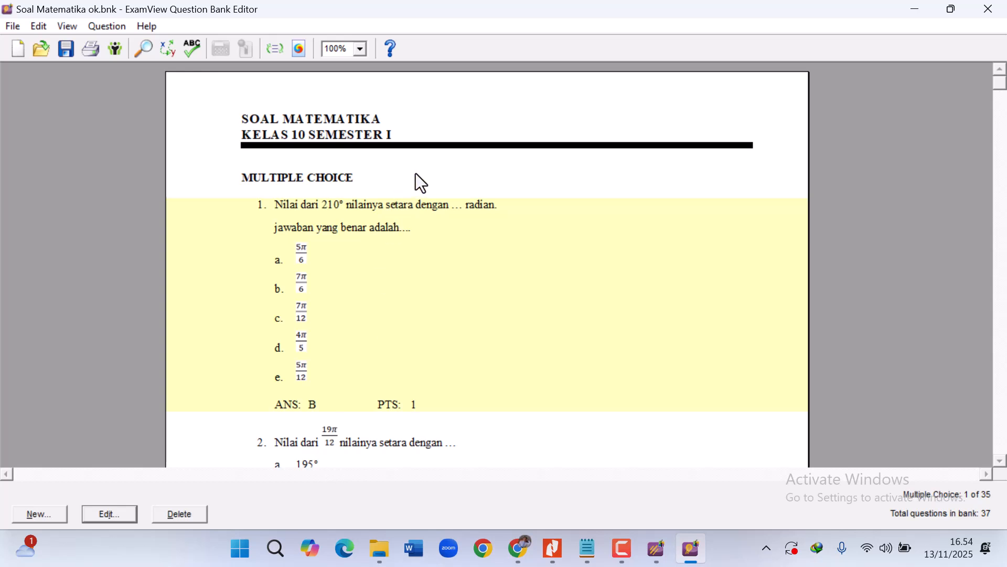
click(66, 49)
click(13, 26)
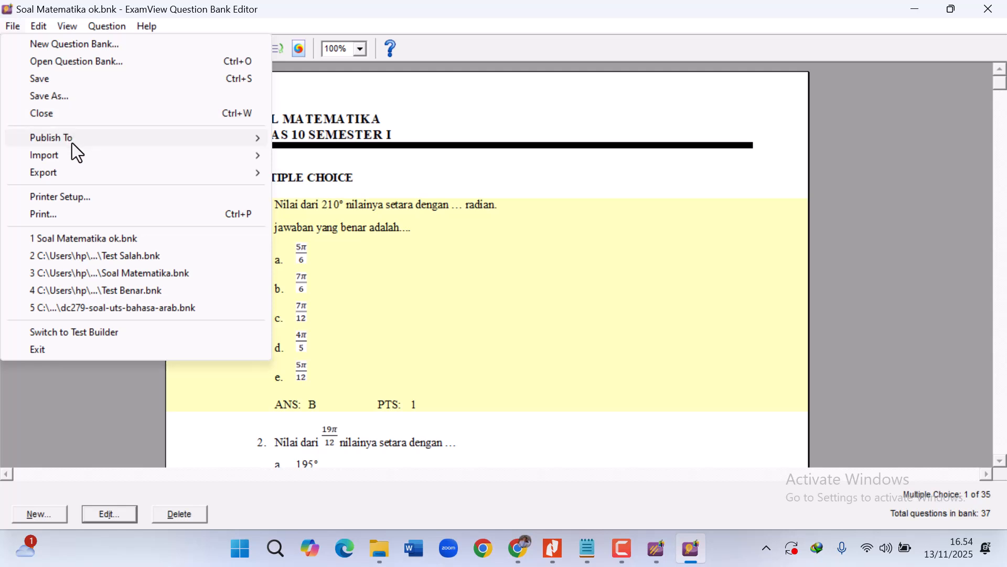
click(417, 123)
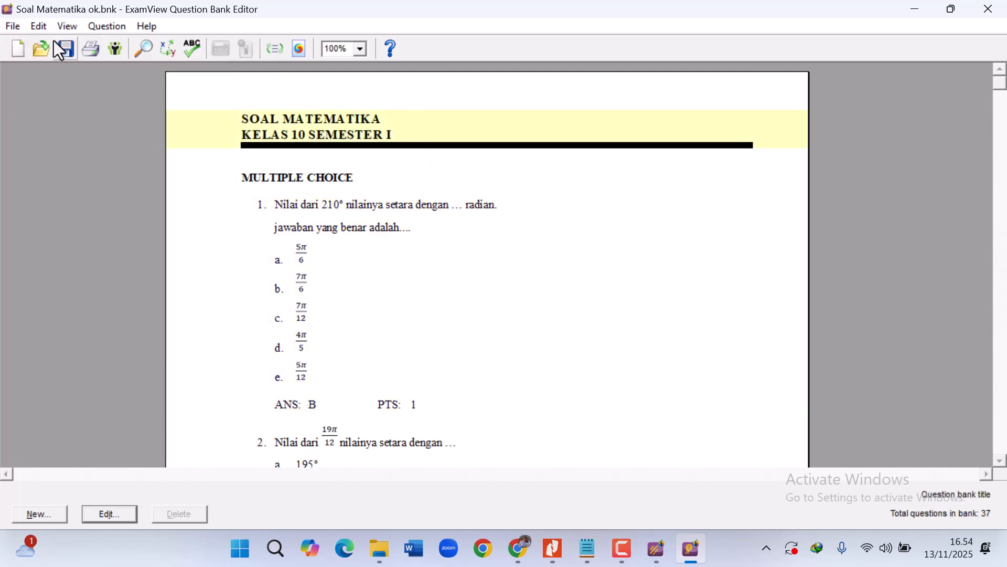
- Start exporting the question bank to Blackboard 6.0-7.0 format, with D:\KUMPULAN SOAL as the destination folder
click(11, 27)
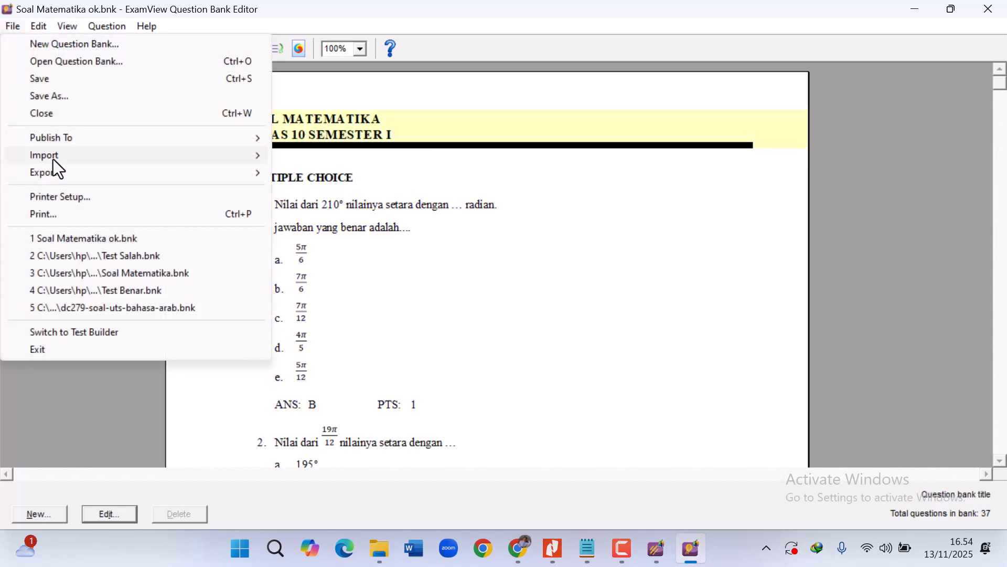
mouse_move(53, 157)
mouse_move(68, 174)
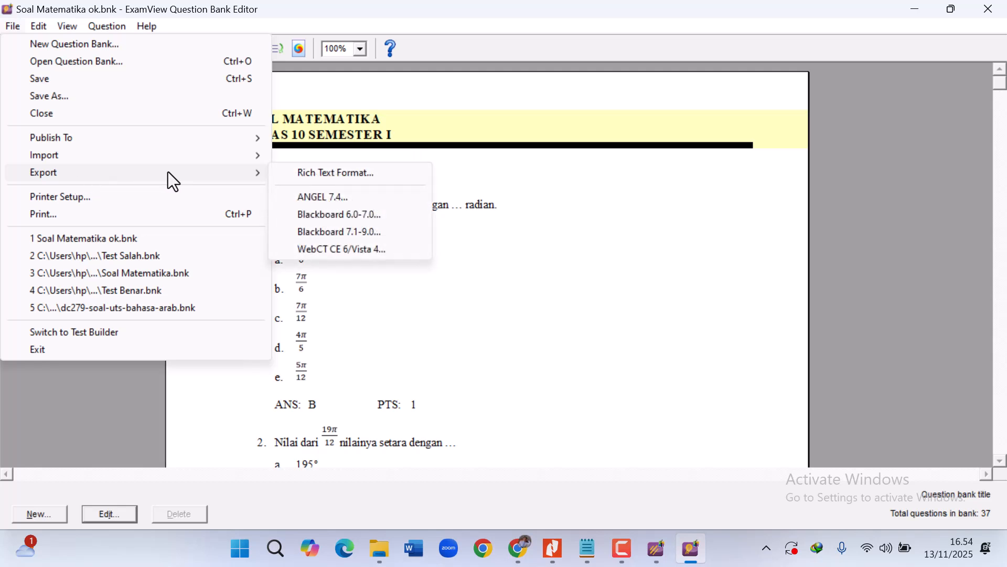
click(331, 215)
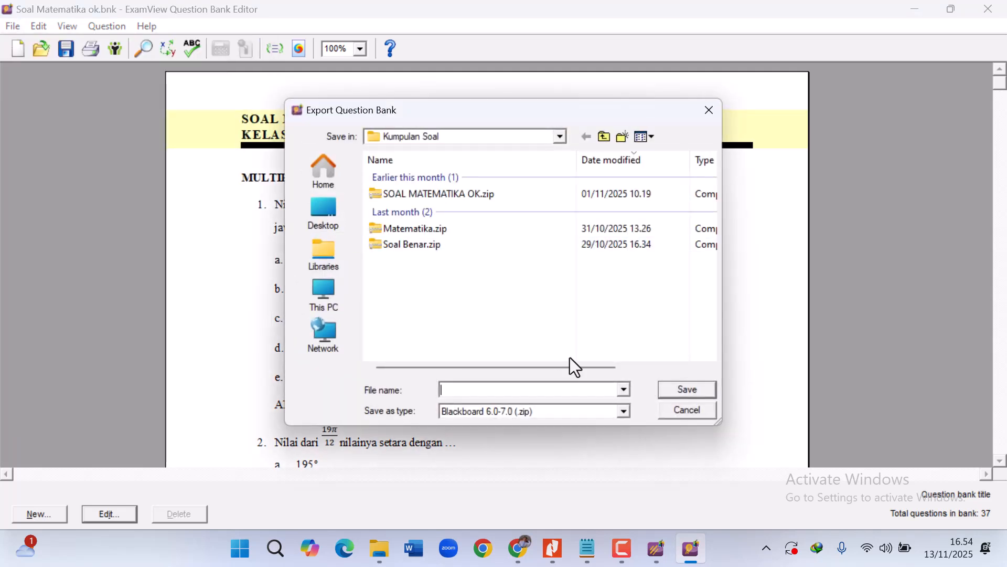
click(335, 286)
double_click(451, 230)
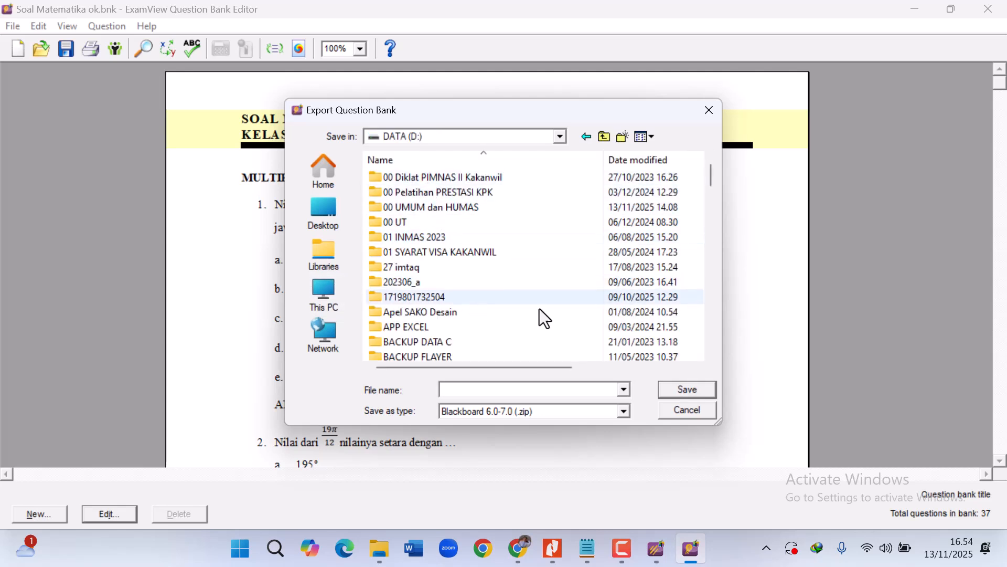
click(711, 326)
click(711, 327)
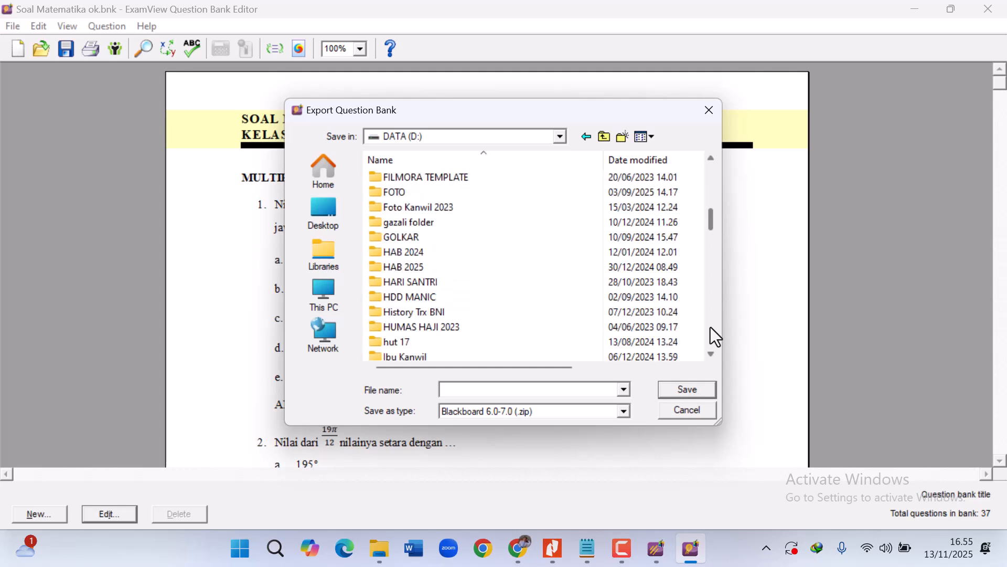
click(711, 326)
click(711, 327)
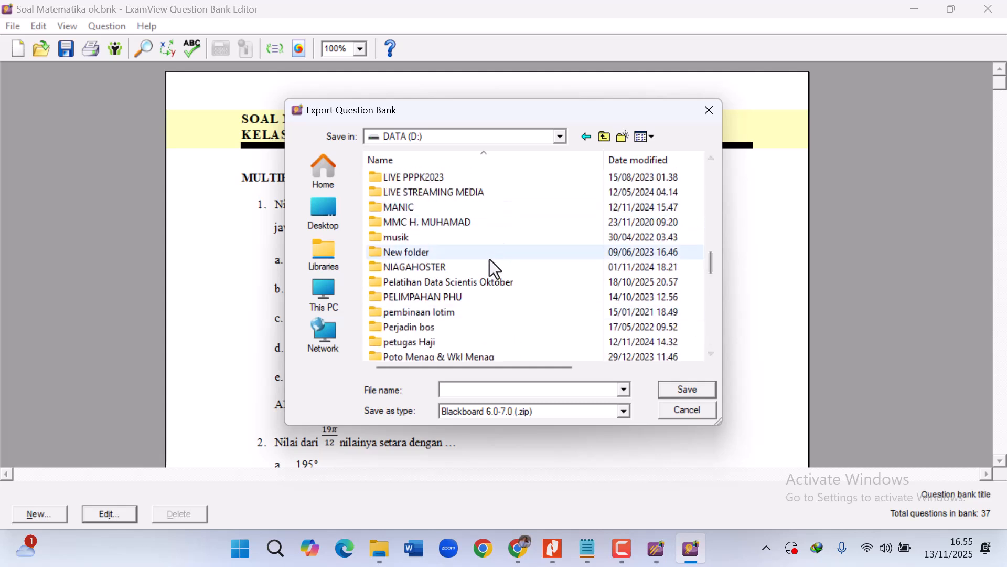
click(709, 178)
double_click(409, 312)
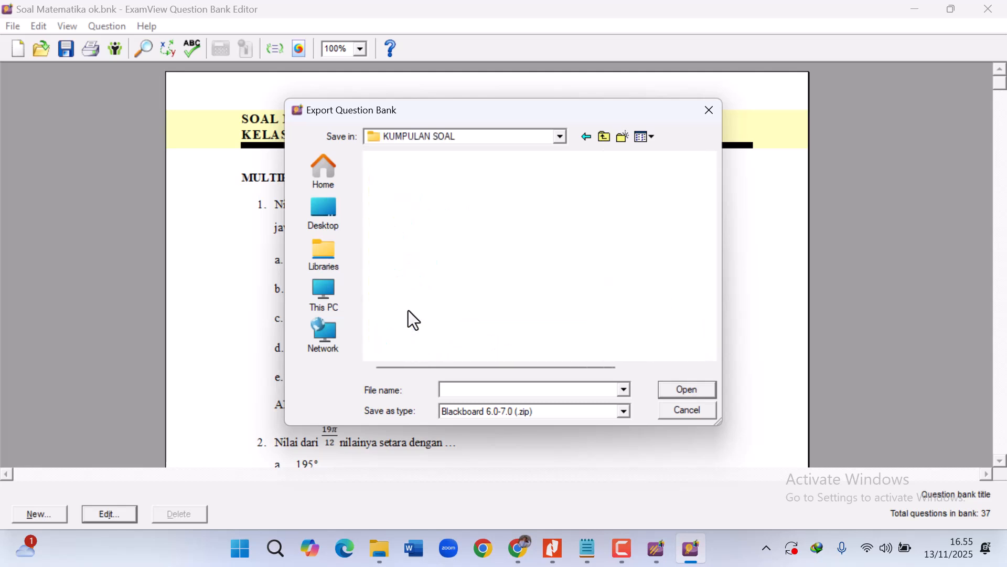
- Name the Blackboard export file Soal Matematika and save it
click(591, 392)
text(So)
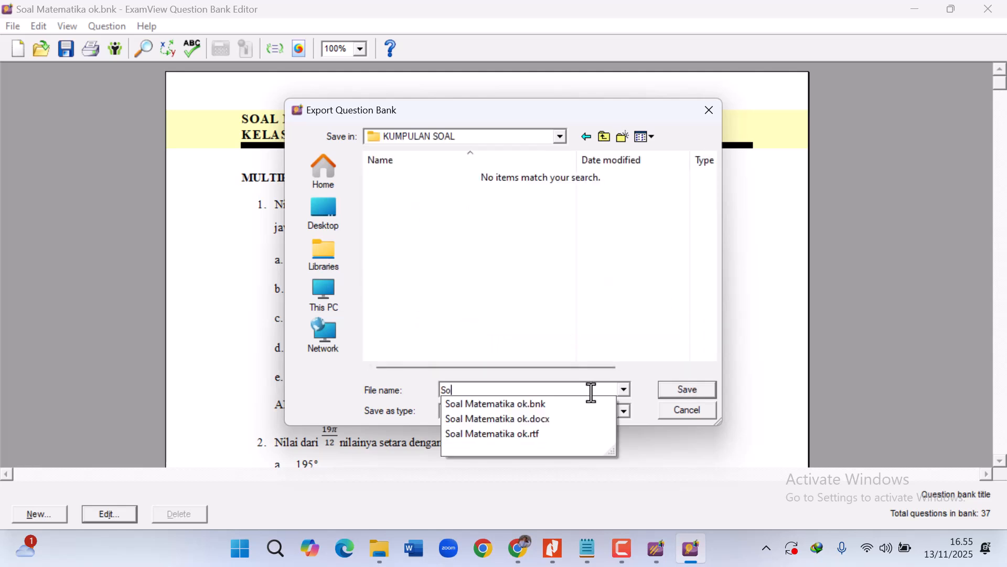
text(al Mate.)
key(BackSpace)
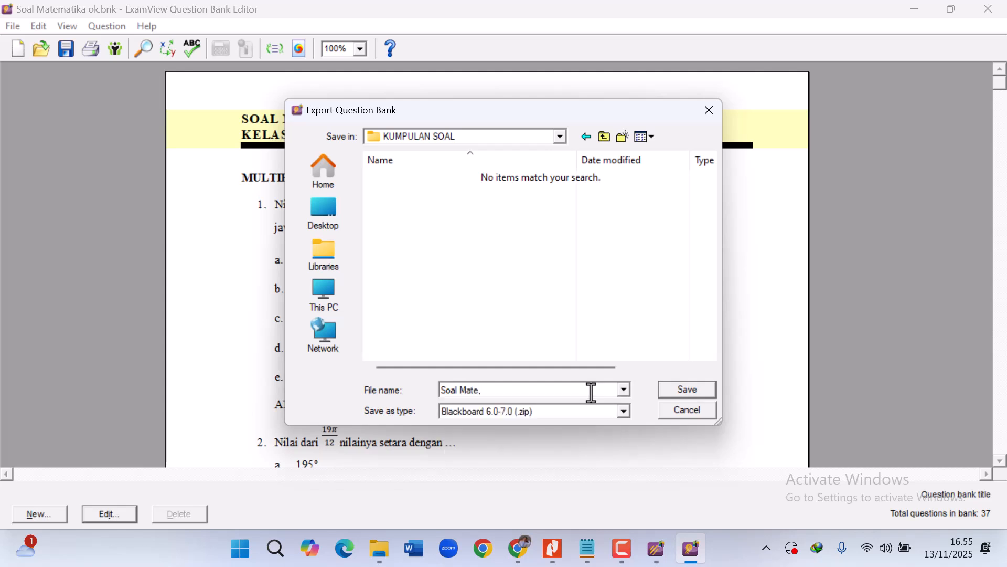
text(mat)
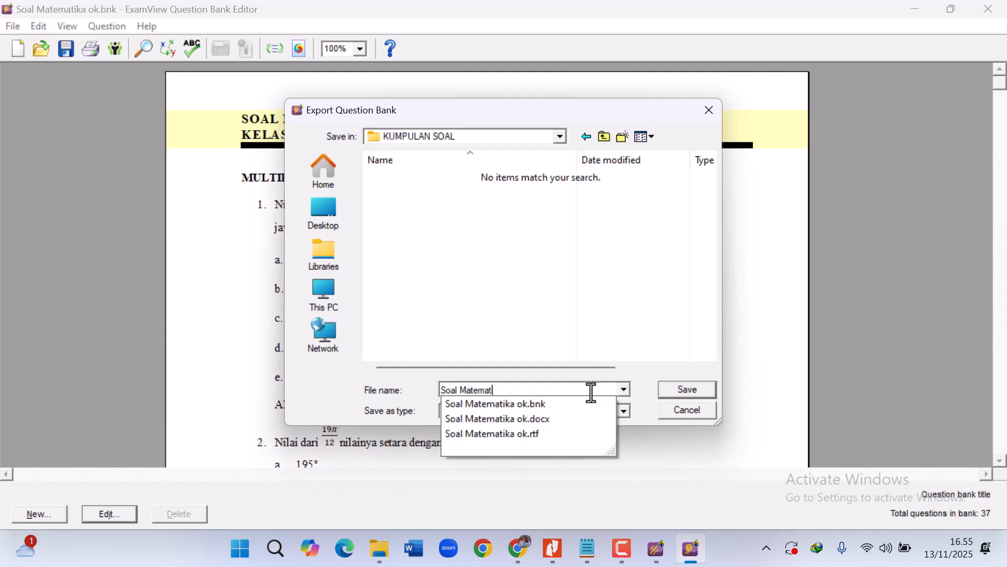
text(ika)
click(686, 388)
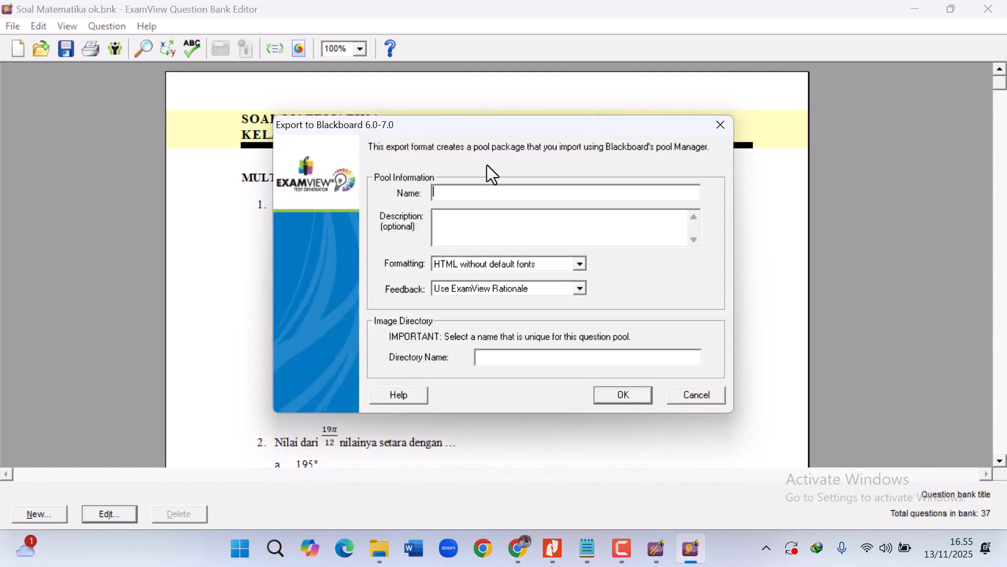
- Set the pool name to Soal Matematika and the image directory name to Soal matematika, and run the export
text(Soal Matematika)
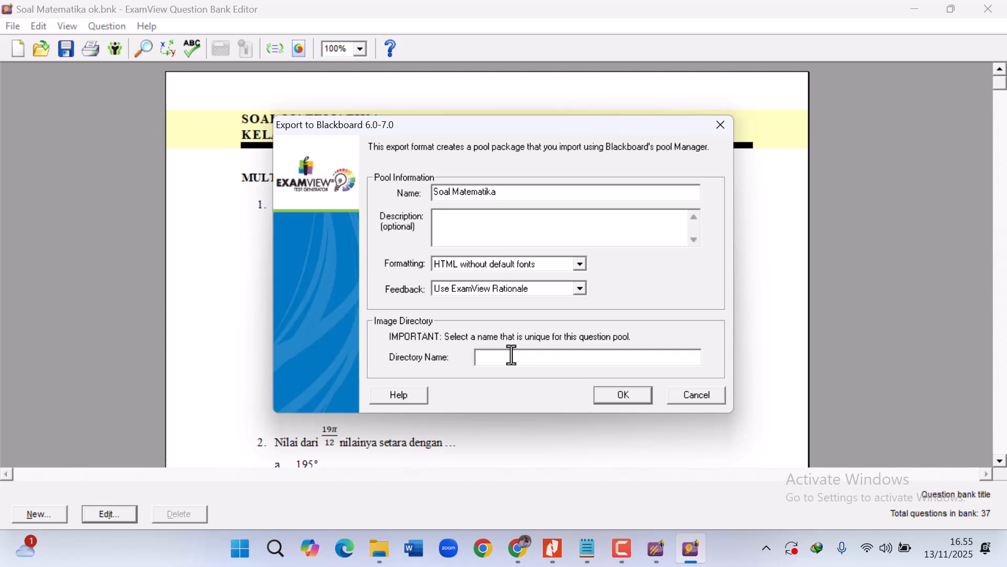
click(511, 356)
text(Soal matematika)
click(620, 394)
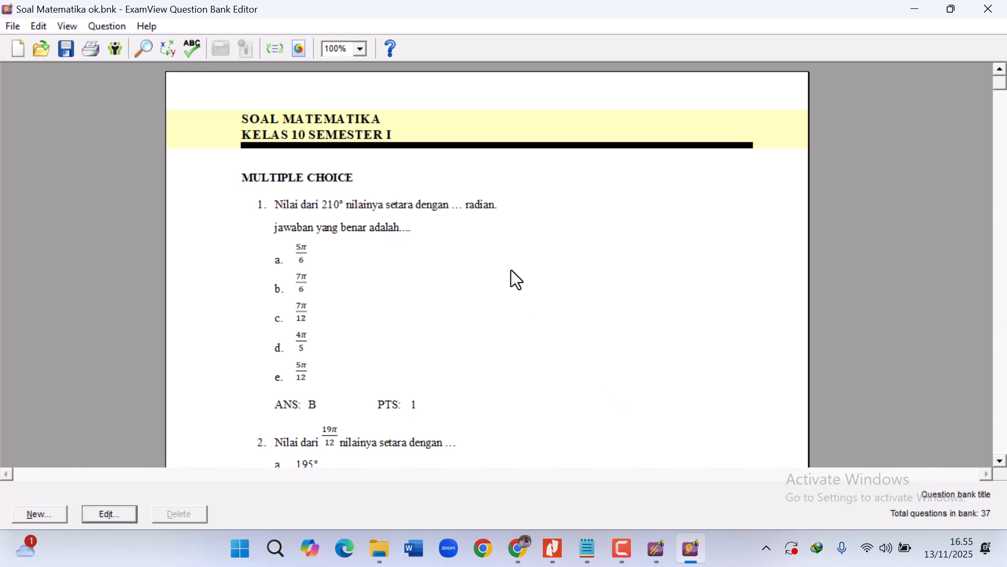
- Switch to File Explorer and check the exported Soal Matematika.zip in the KUMPULAN SOAL folder
click(386, 549)
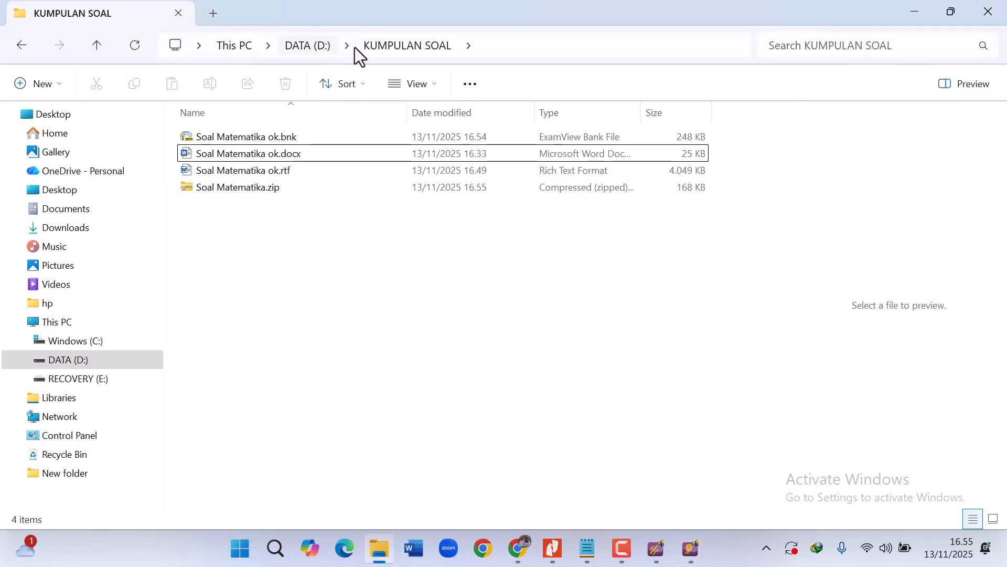
click(256, 190)
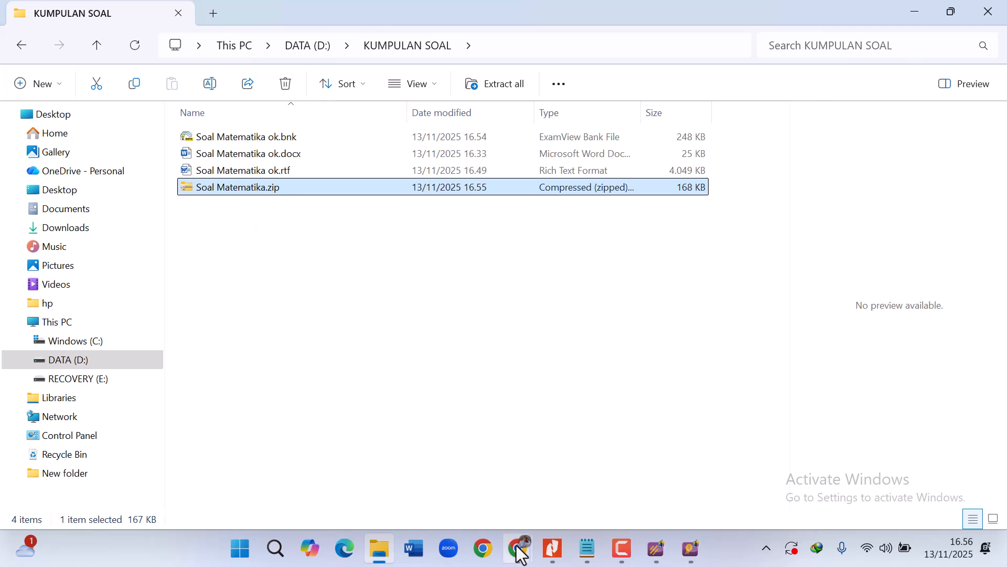
- Switch to Chrome, log in to the LMS MAN 1 Mataram site with the prefilled credentials and dismiss the saved-password warning
mouse_move(518, 548)
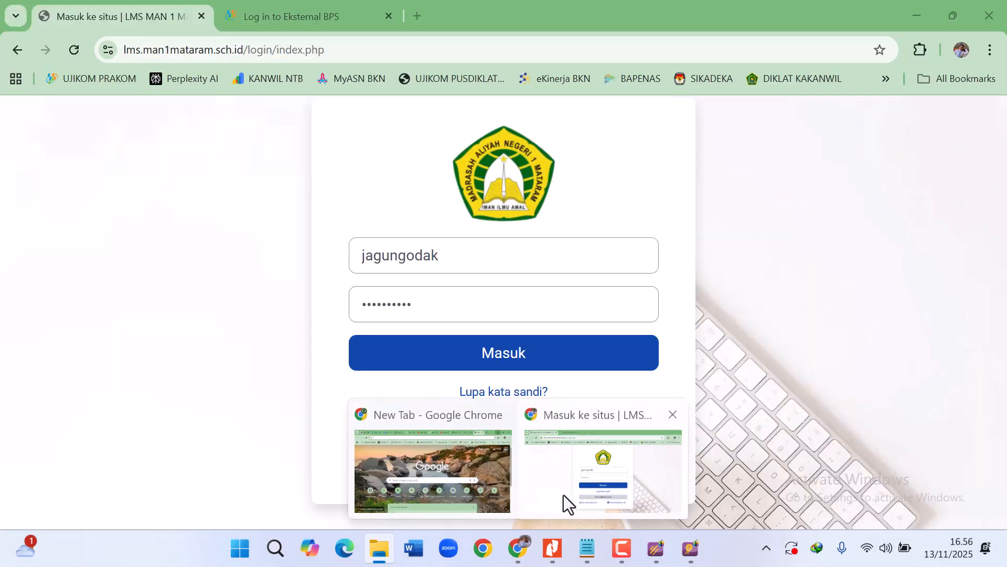
click(563, 496)
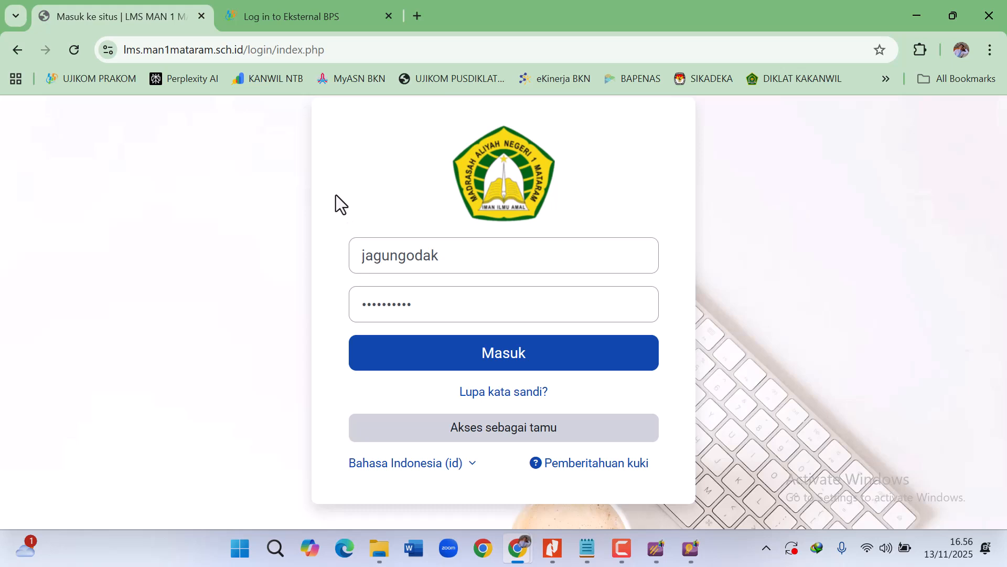
click(468, 258)
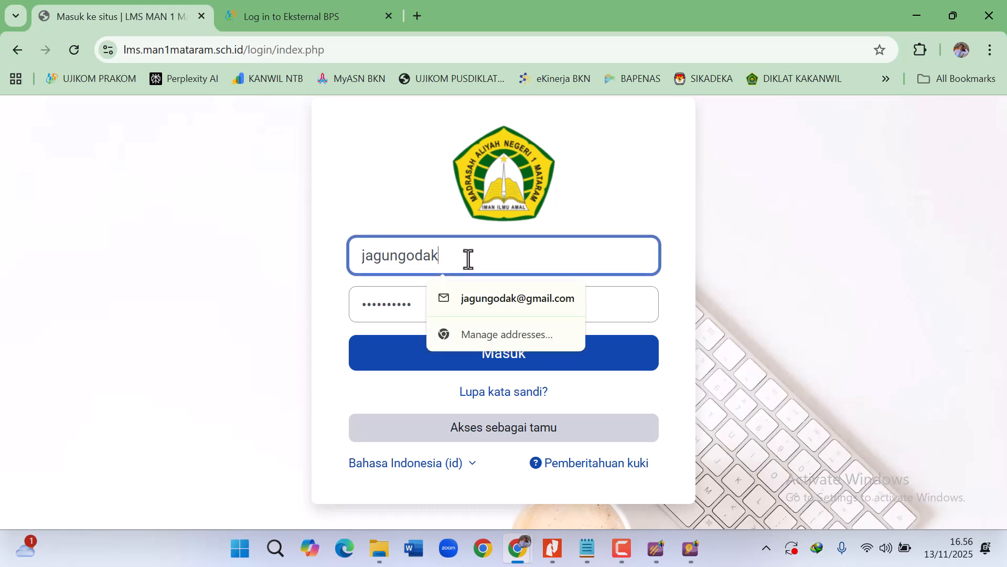
click(677, 192)
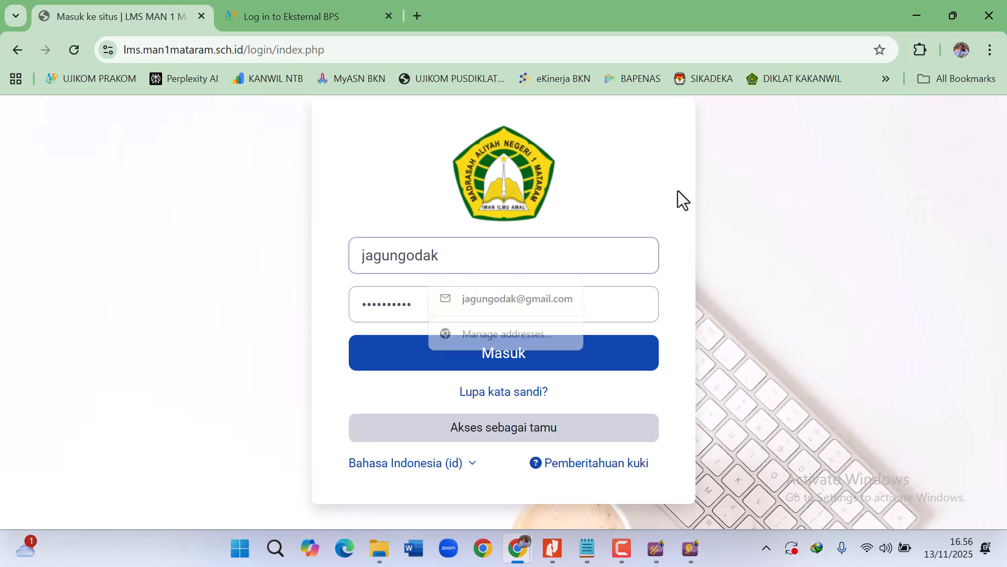
click(547, 364)
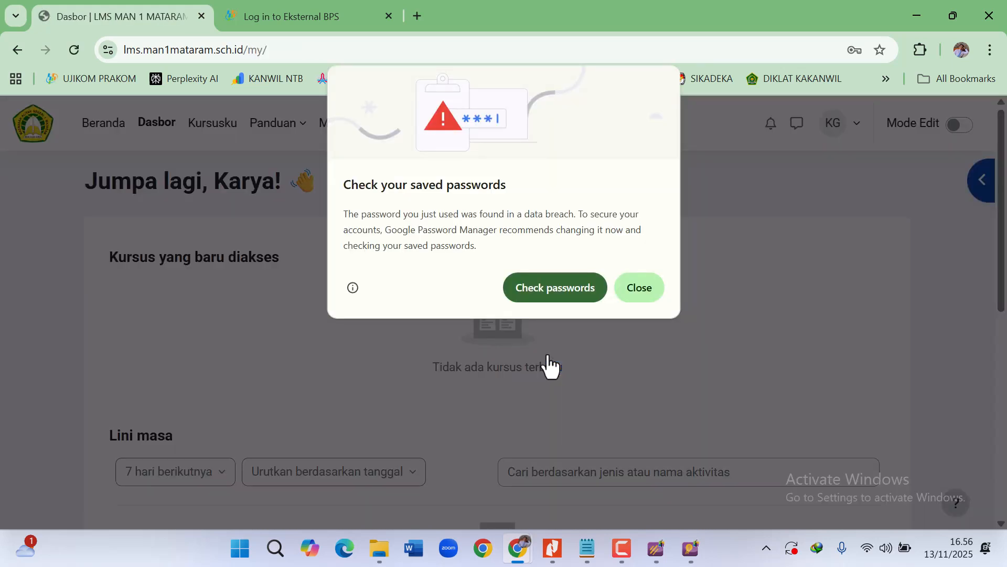
click(639, 298)
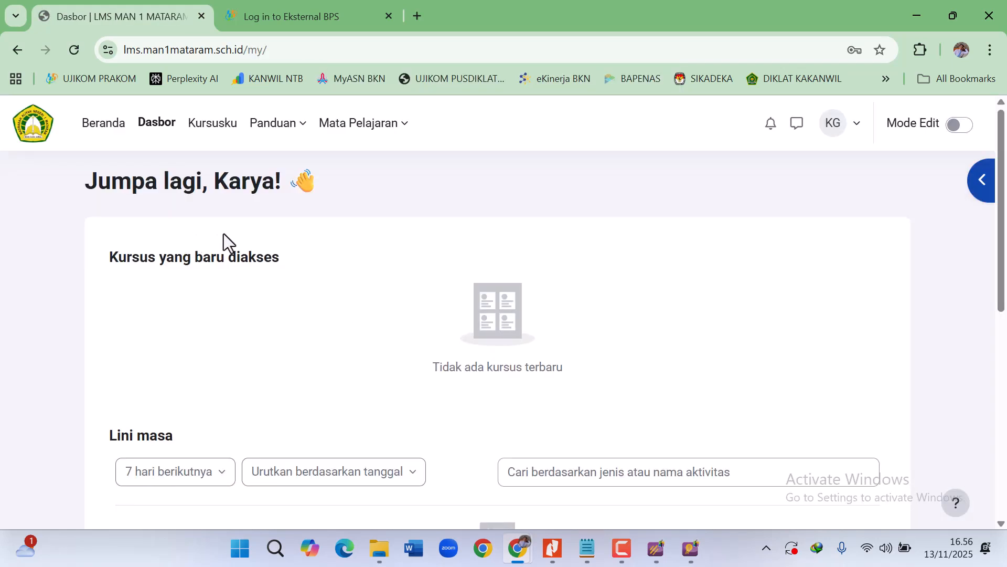
- Open the Kursusku page of the LMS and view the enrolled courses
click(219, 128)
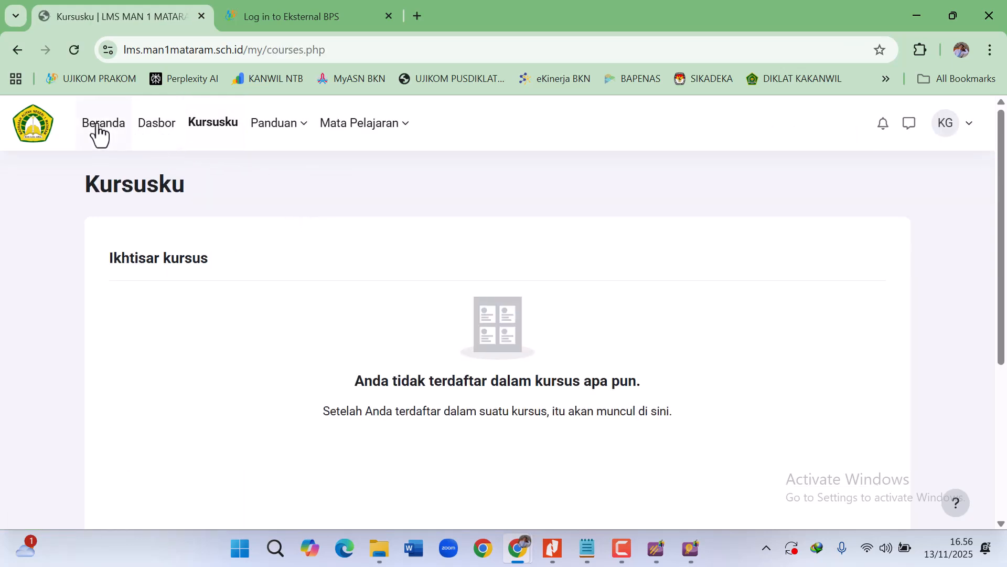
click(99, 132)
click(220, 141)
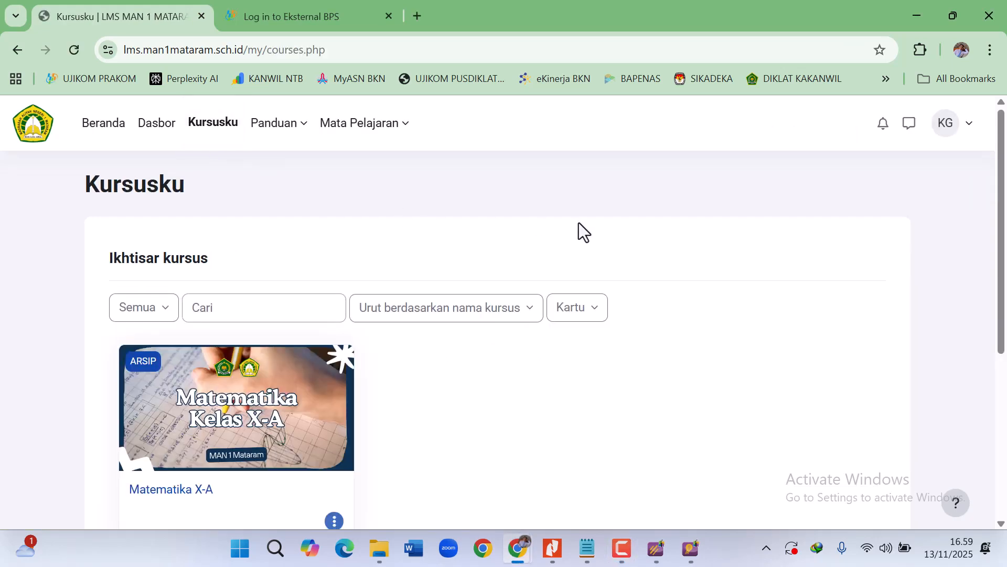
scroll(578, 223, down, 3)
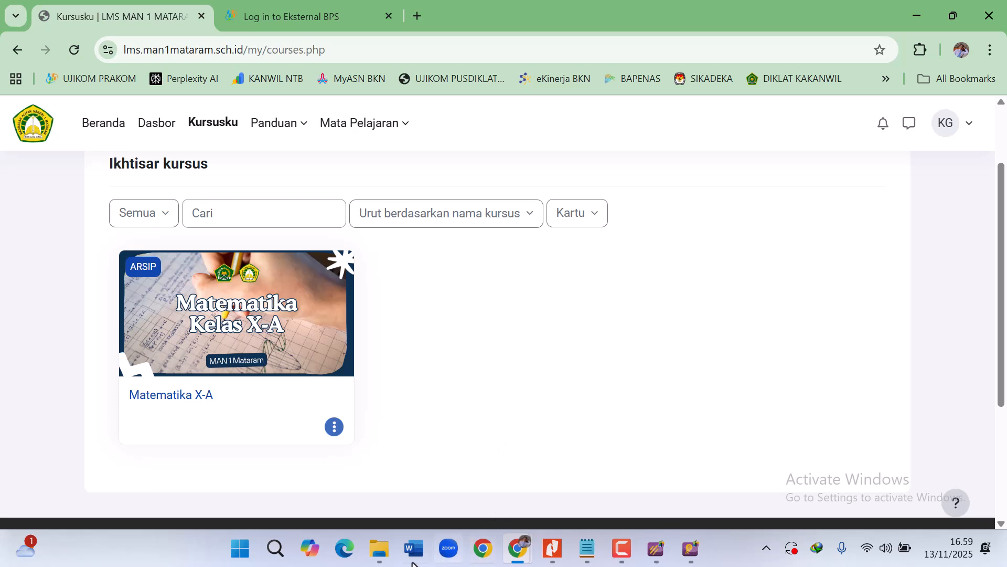
- Recheck Soal Matematika.zip in File Explorer, return to the LMS in Chrome and open the Matematika X-A course
click(383, 560)
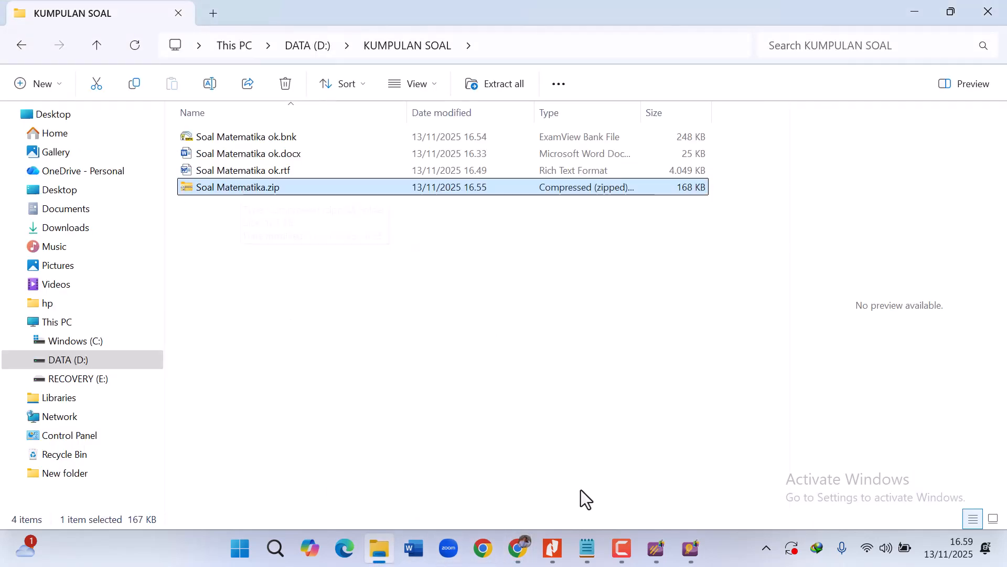
mouse_move(526, 552)
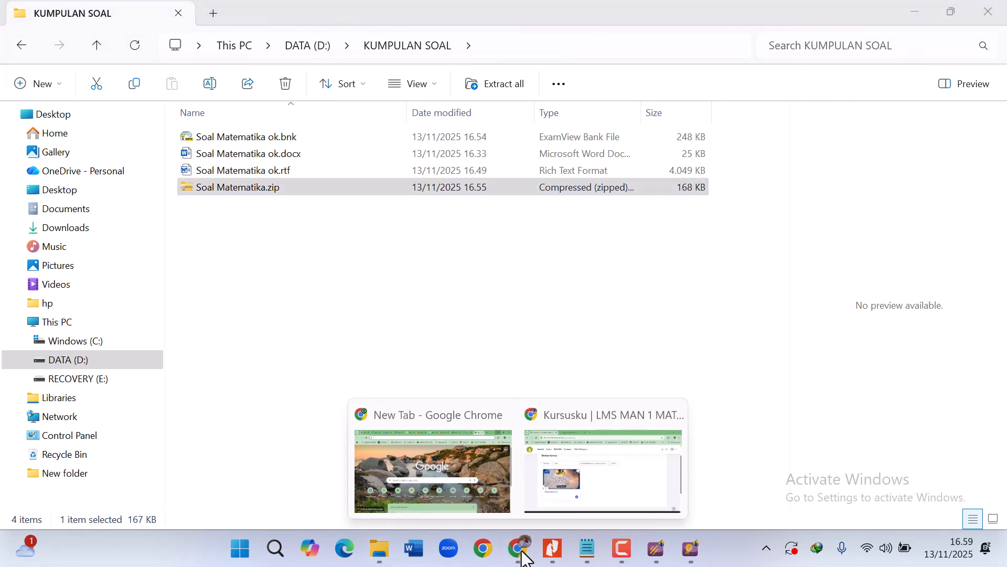
click(590, 484)
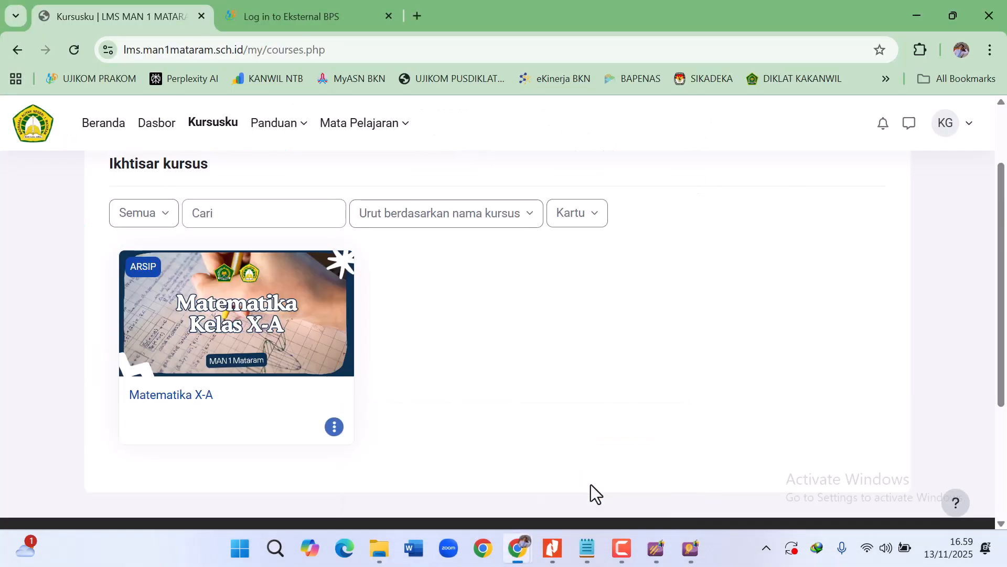
click(172, 402)
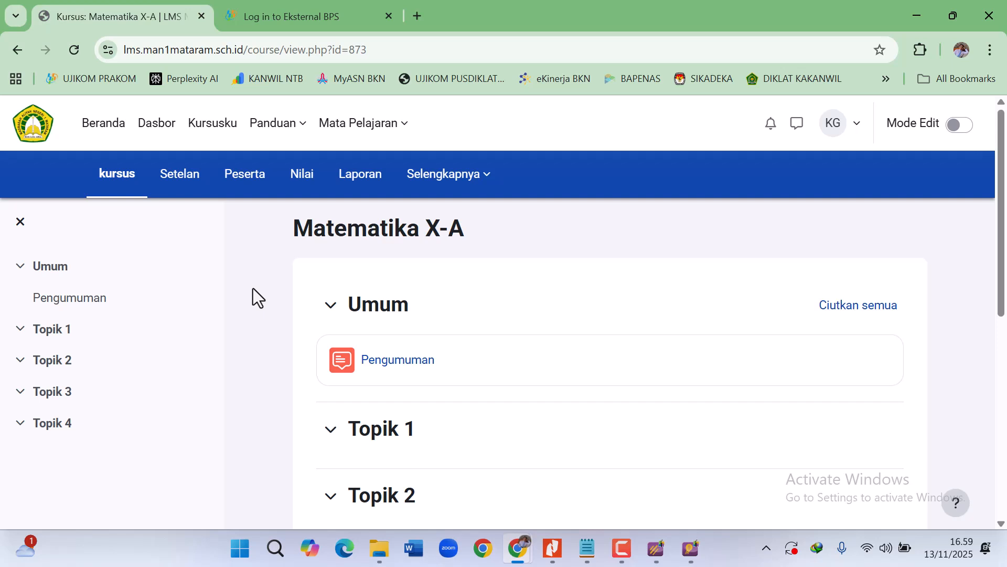
- Open the question bank (Bank soal) of the Matematika X-A course
click(471, 200)
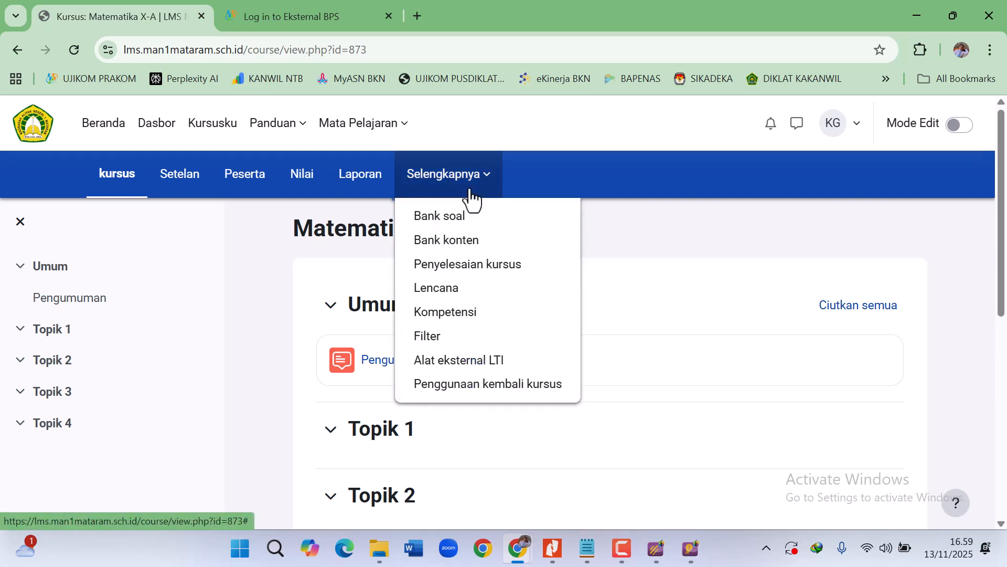
click(443, 226)
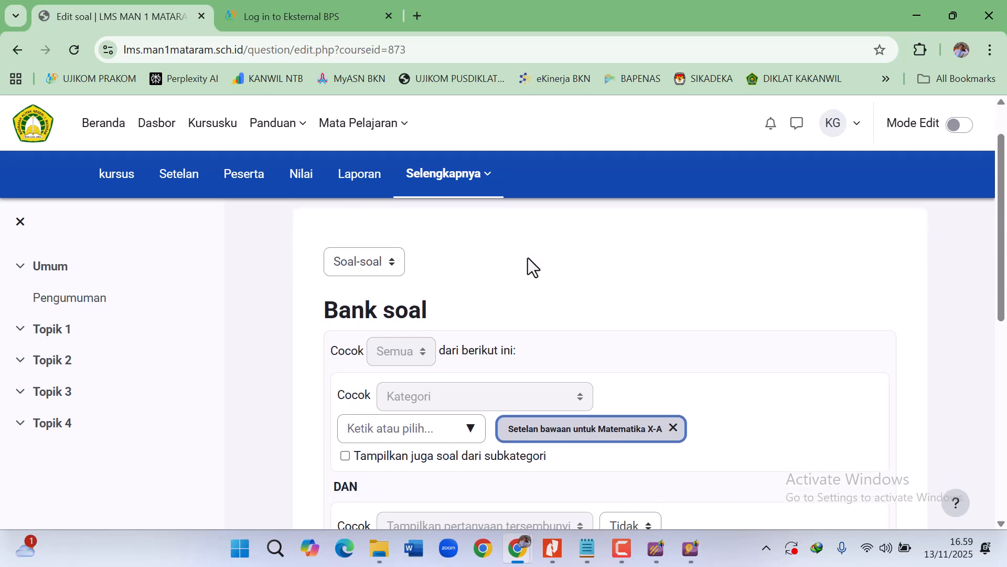
click(477, 192)
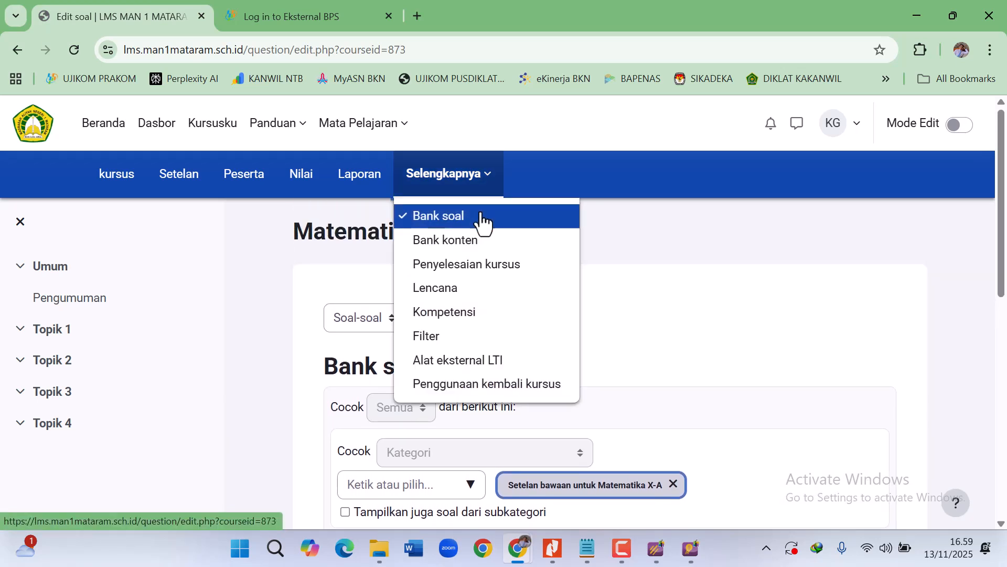
click(480, 218)
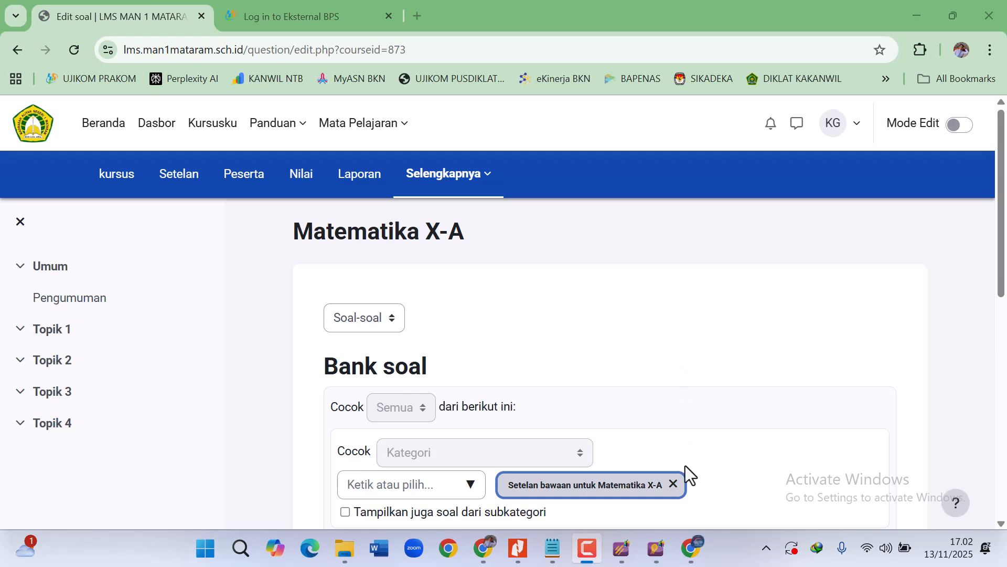
- Look at the MATEMATIKA - X A quiz in the other Chrome window and return to reload the Bank soal of the Matematika X-A course
click(691, 548)
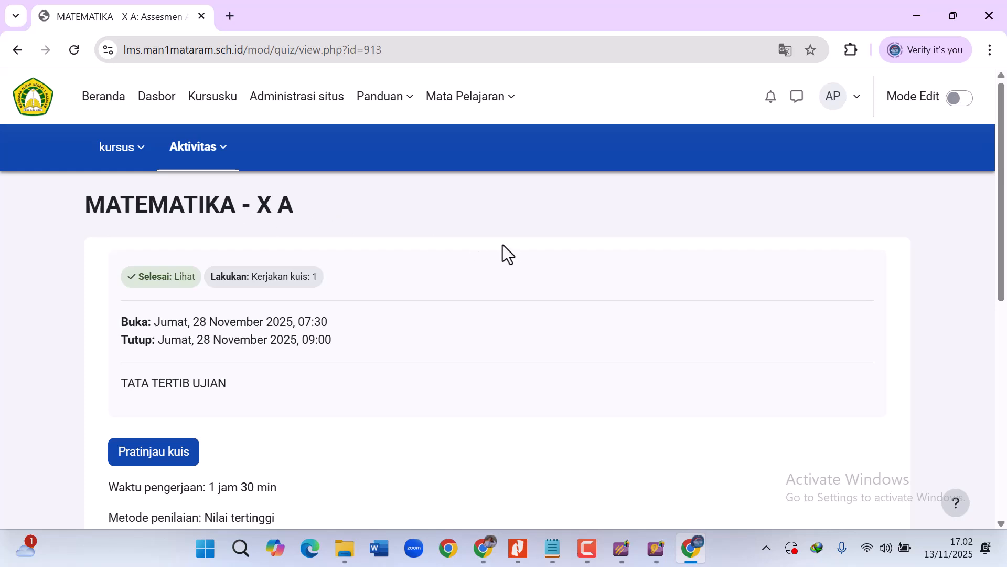
mouse_move(484, 552)
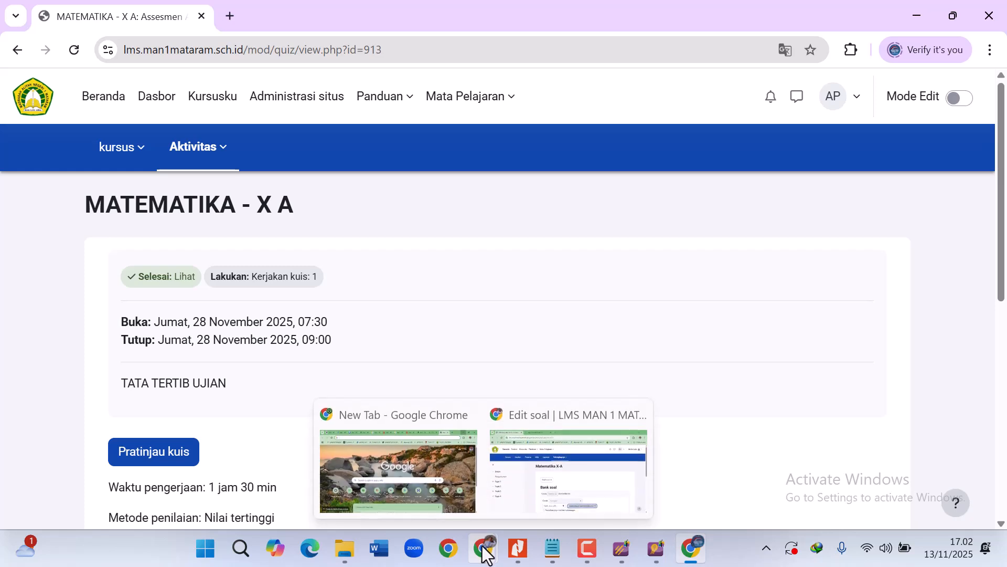
click(529, 501)
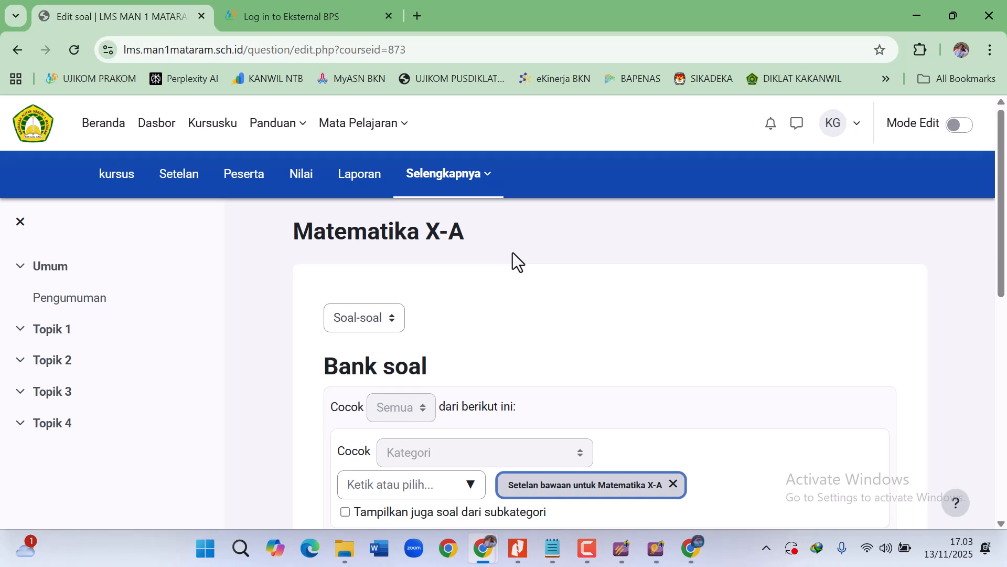
click(466, 181)
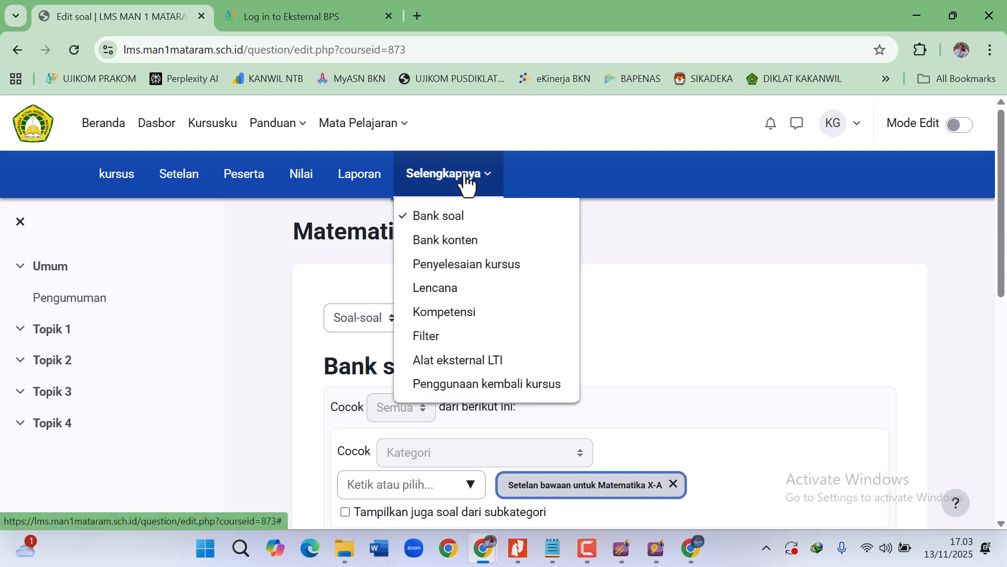
click(472, 219)
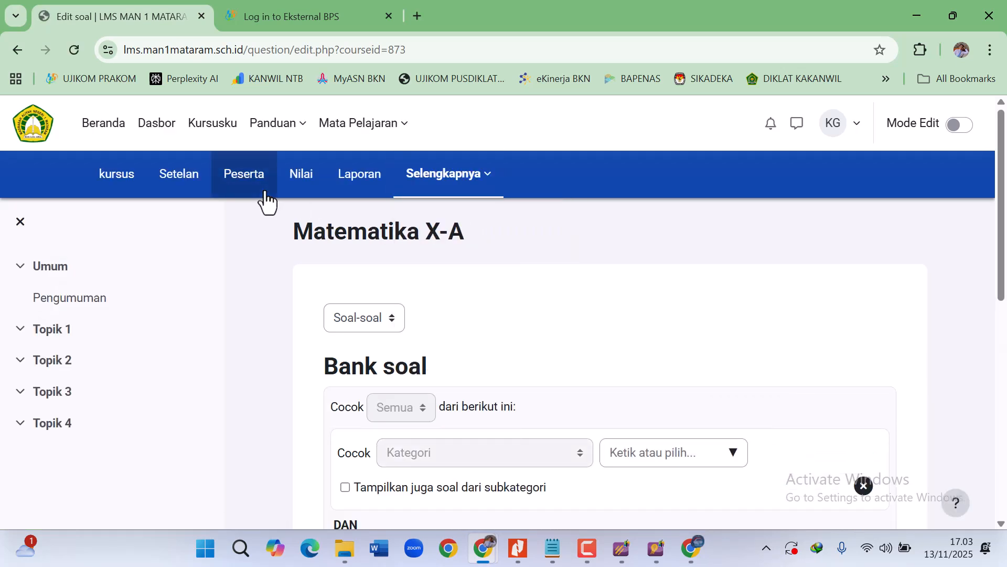
click(458, 196)
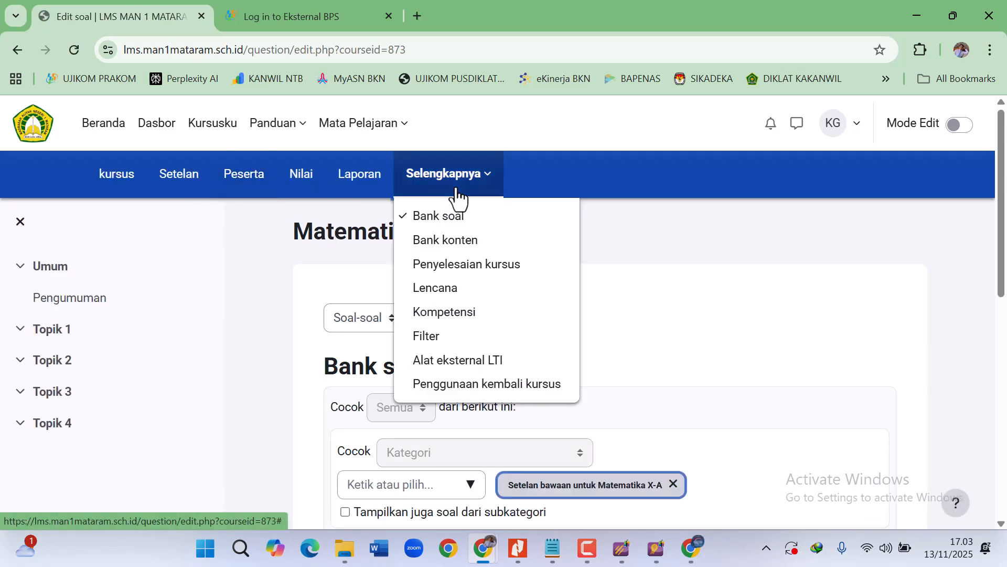
click(674, 211)
- Switch to the other Chrome window and open the Bank soal belonging to the MATEMATIKA - X A quiz
click(692, 548)
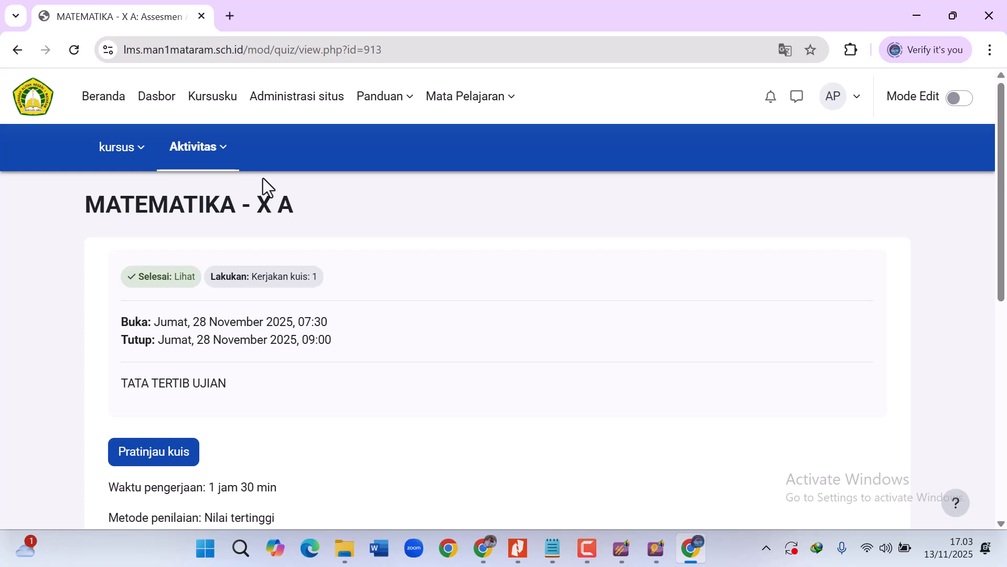
click(210, 150)
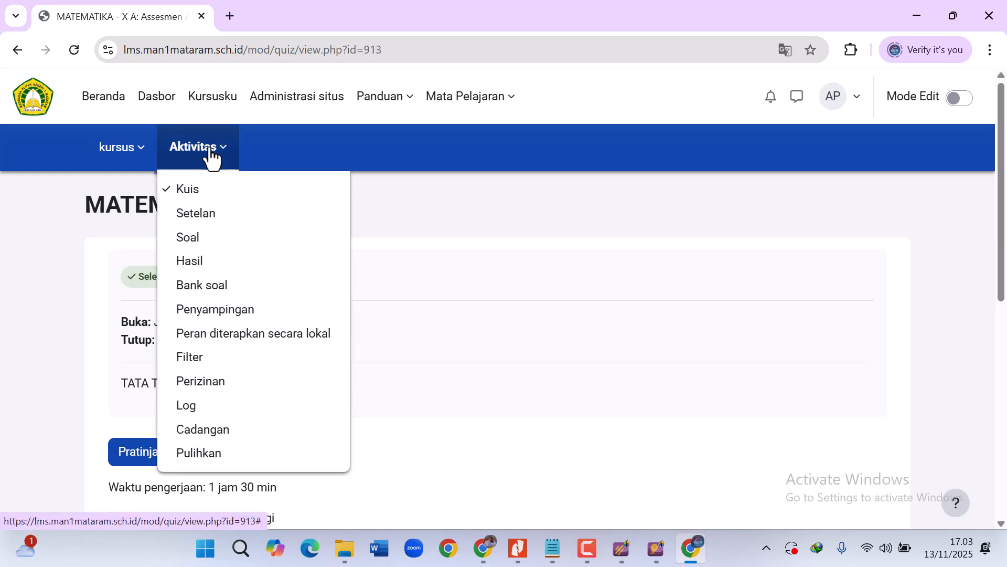
click(257, 146)
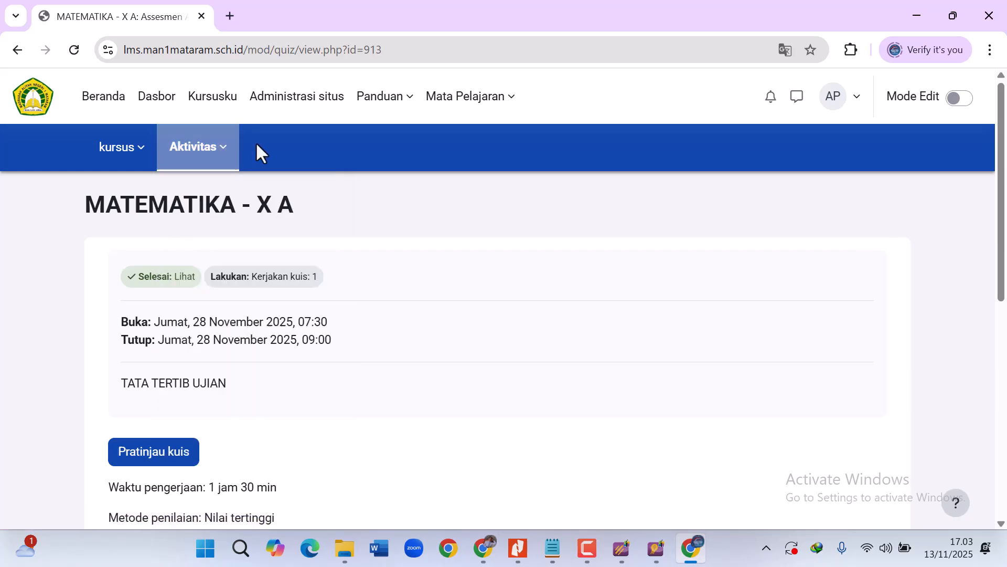
click(217, 151)
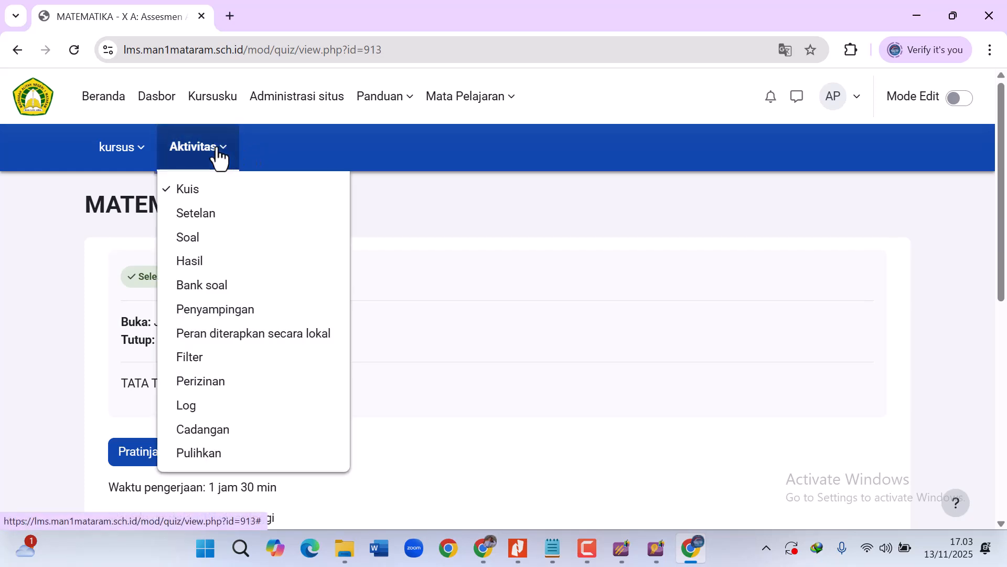
click(218, 286)
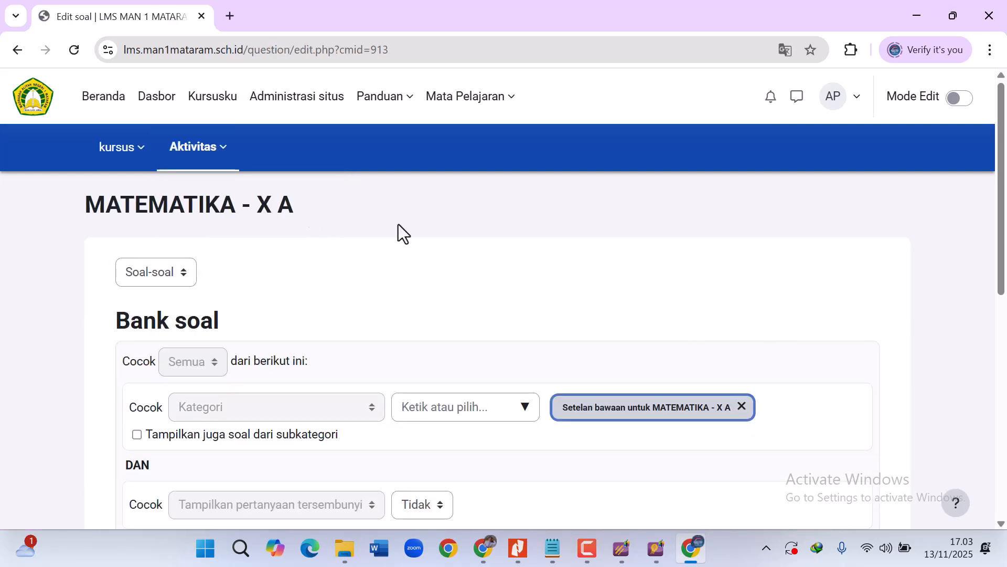
- Return to the Chrome window with the Matematika X-A course and examine the filters and options on its Bank soal page
mouse_move(483, 548)
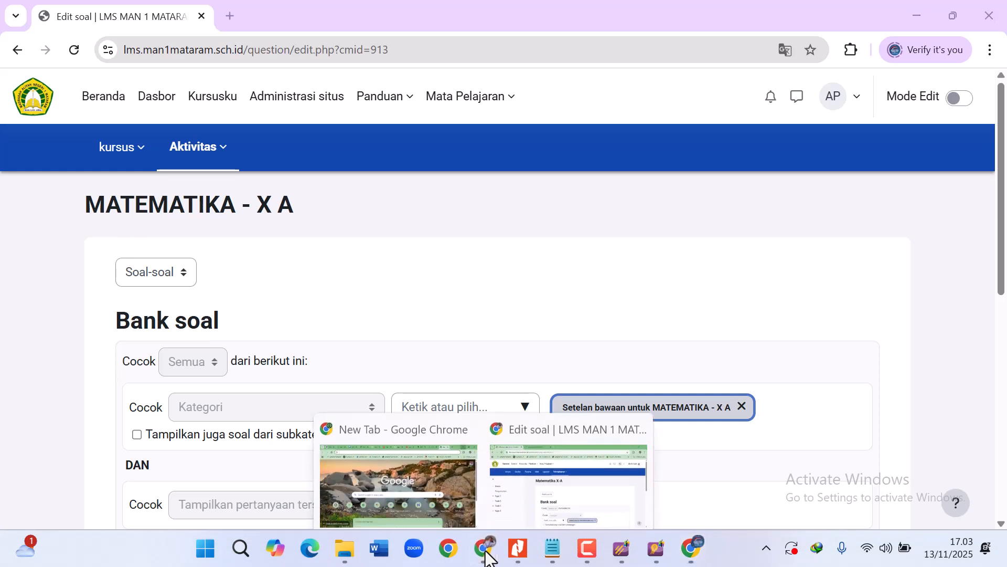
click(552, 481)
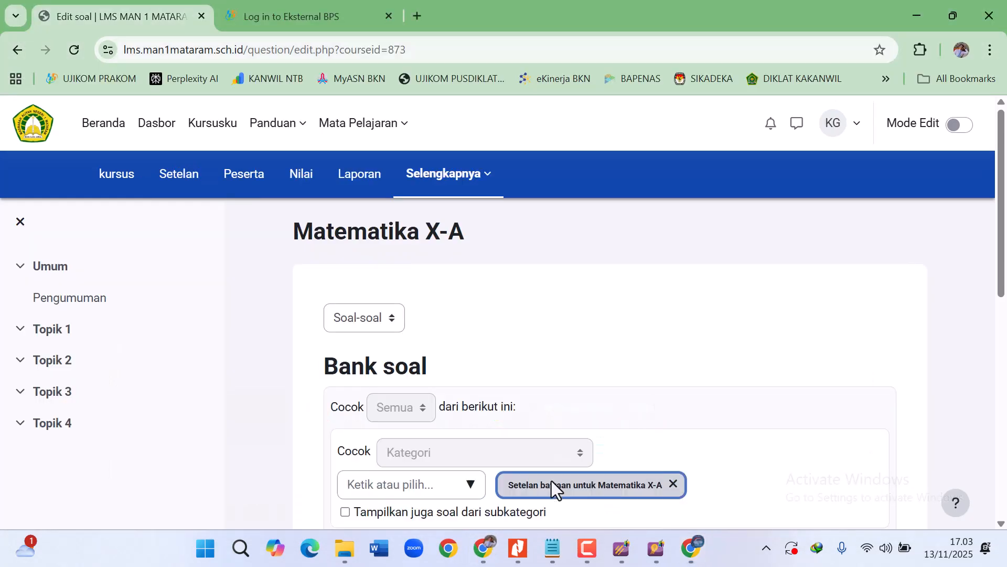
click(476, 191)
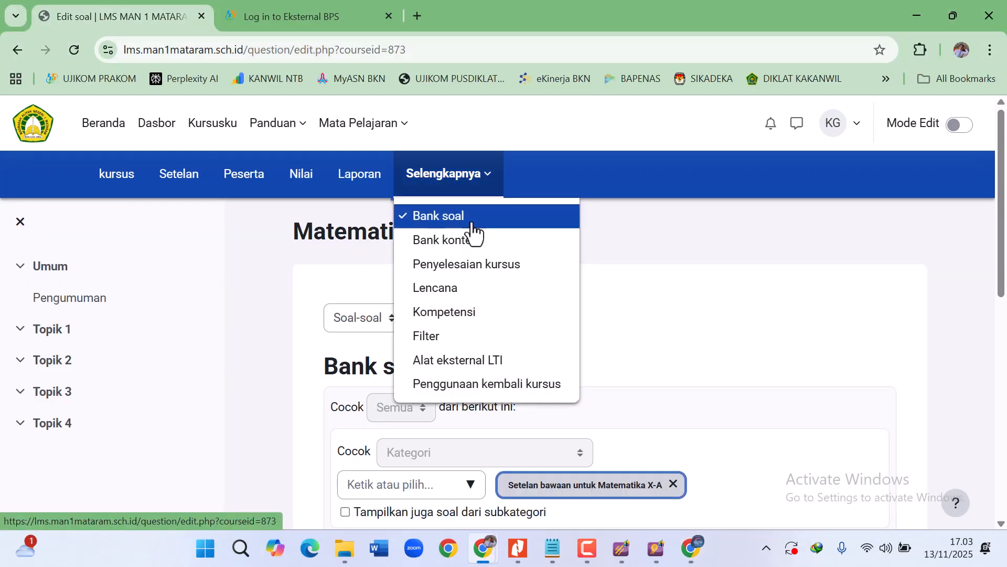
click(644, 218)
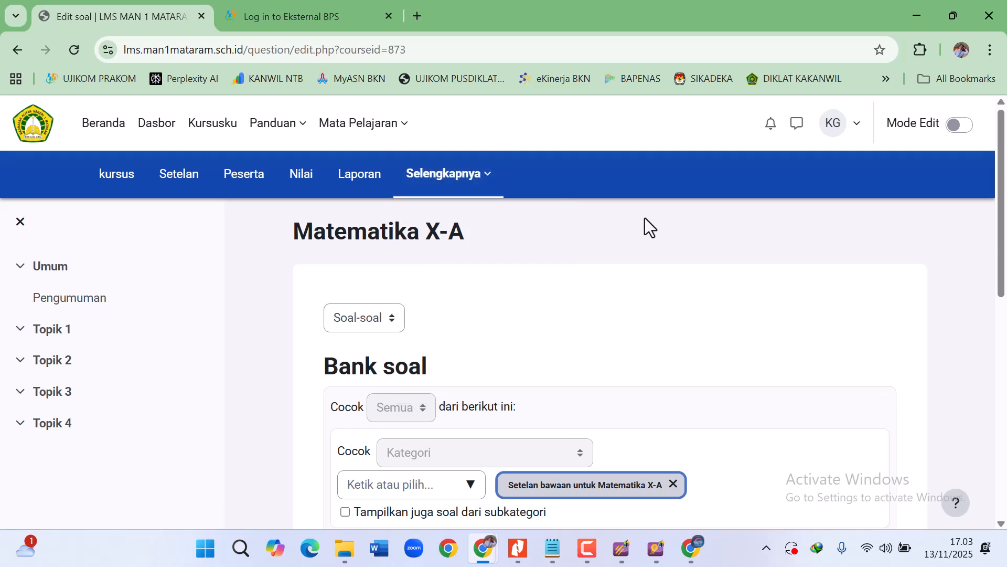
scroll(644, 218, down, 1)
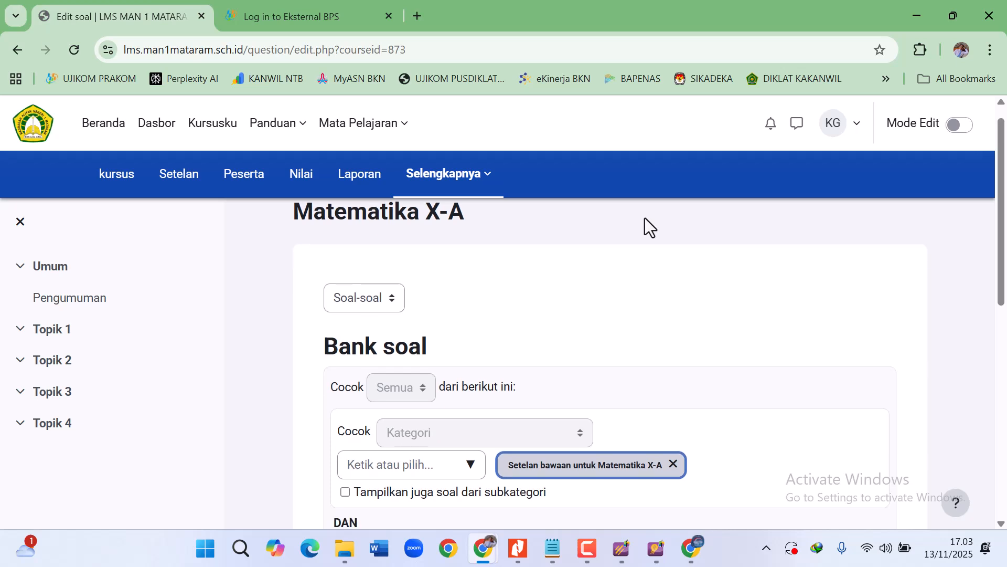
scroll(644, 219, up, 1)
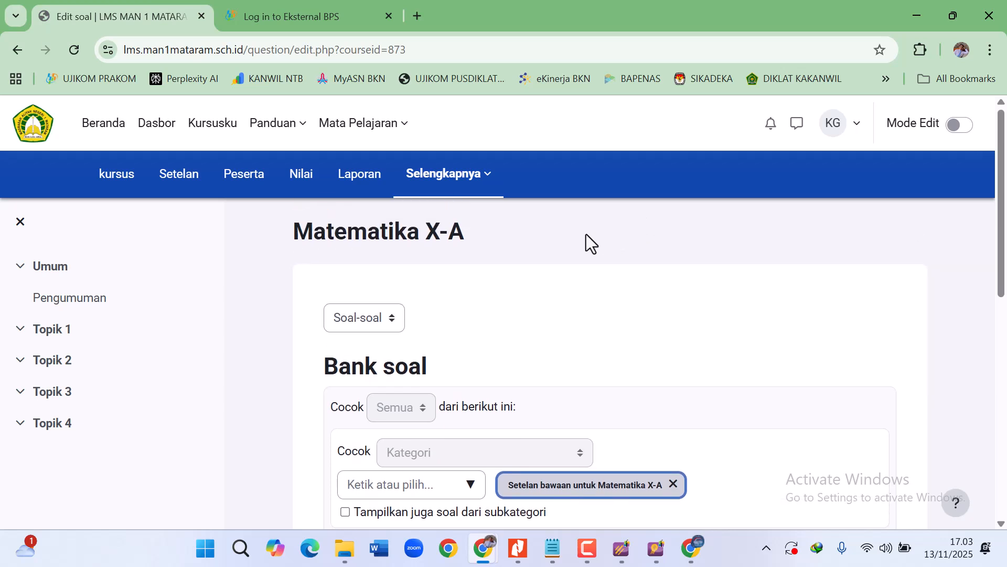
scroll(587, 235, down, 5)
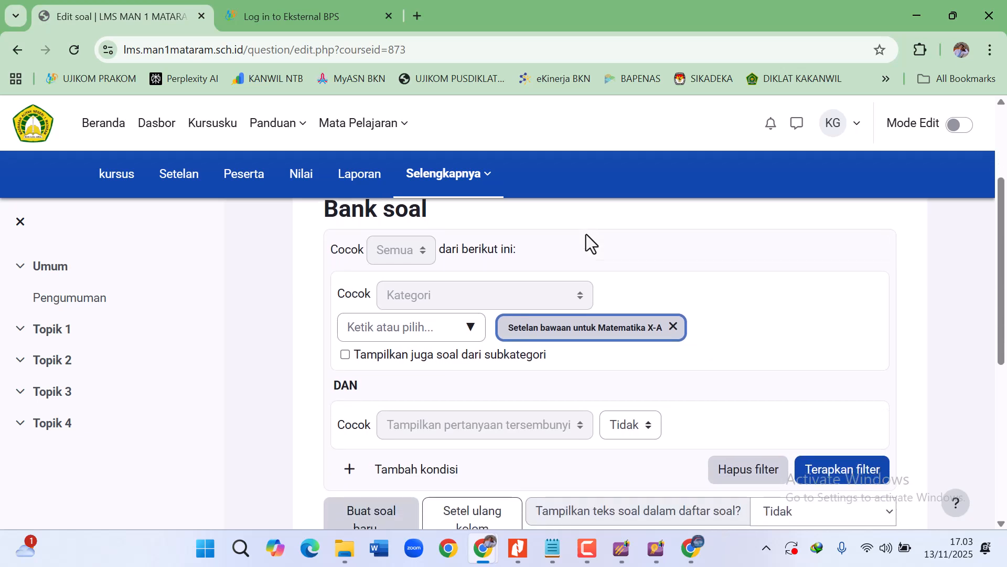
scroll(587, 234, down, 1)
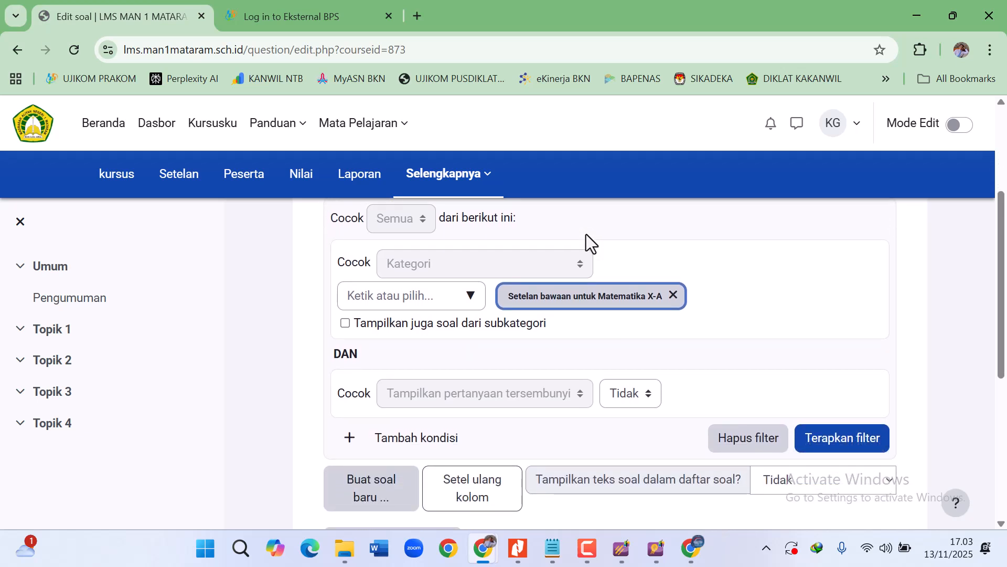
scroll(587, 234, up, 2)
scroll(587, 234, up, 2)
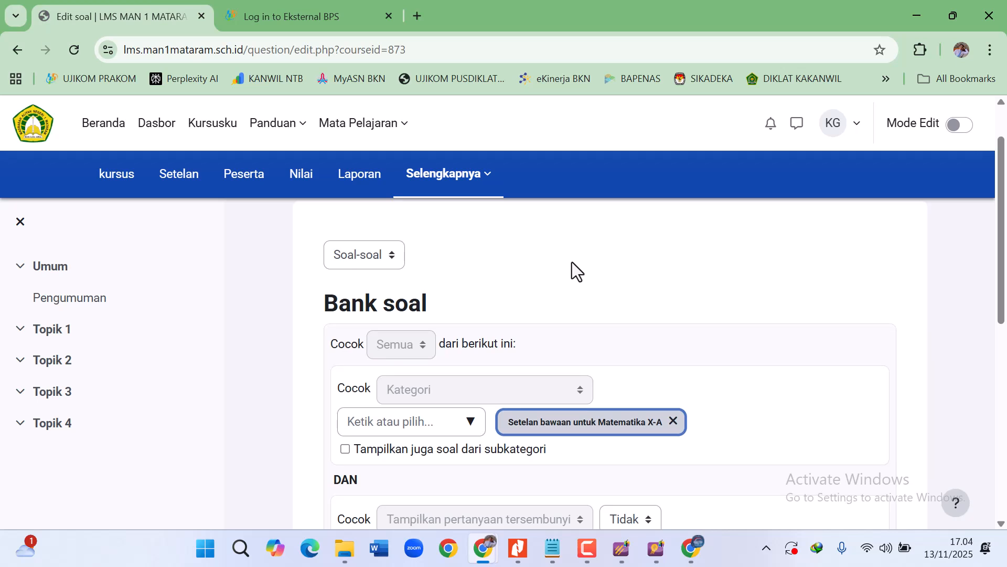
- Switch the Matematika X-A question bank from Soal-soal to the Kategori page
click(389, 259)
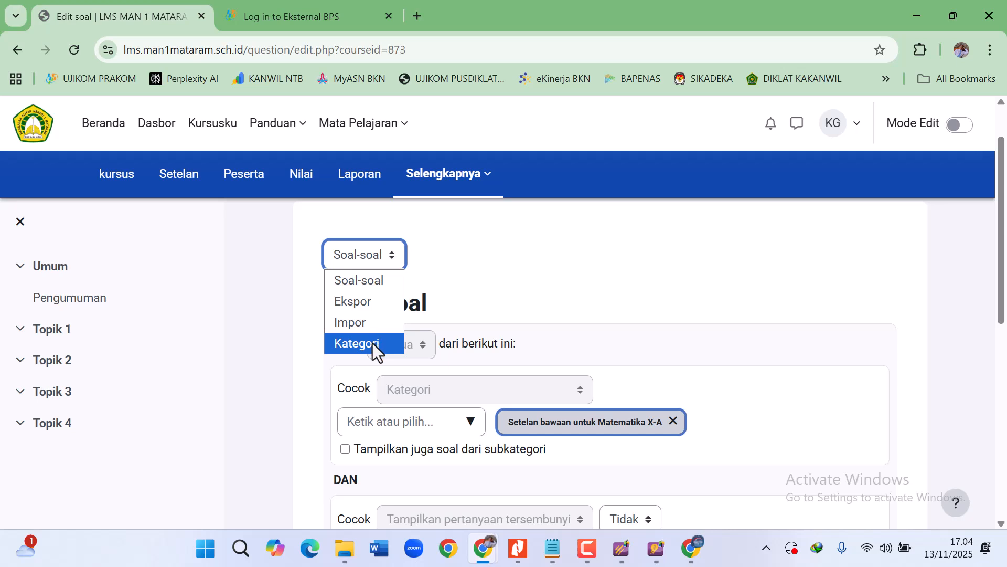
click(495, 278)
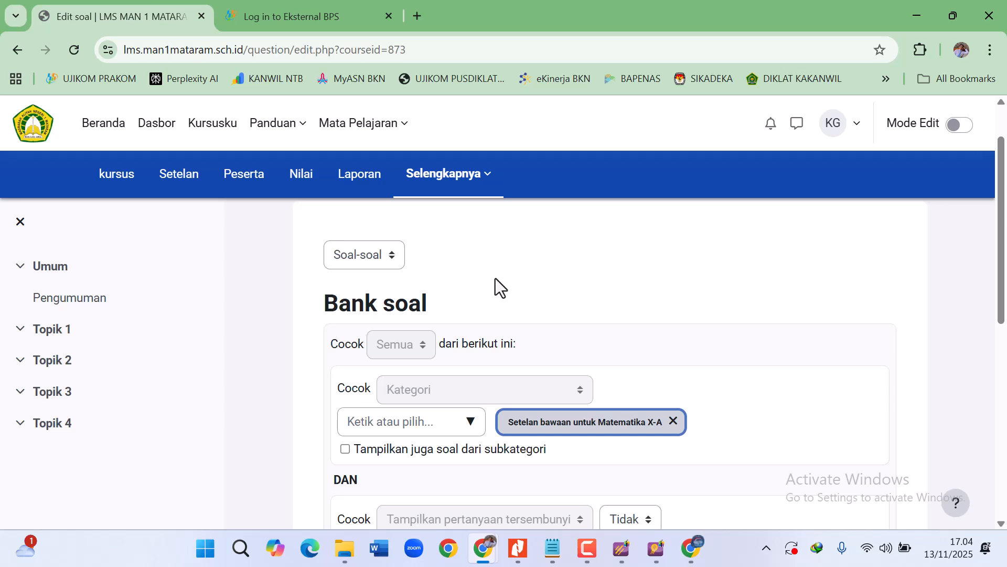
click(379, 261)
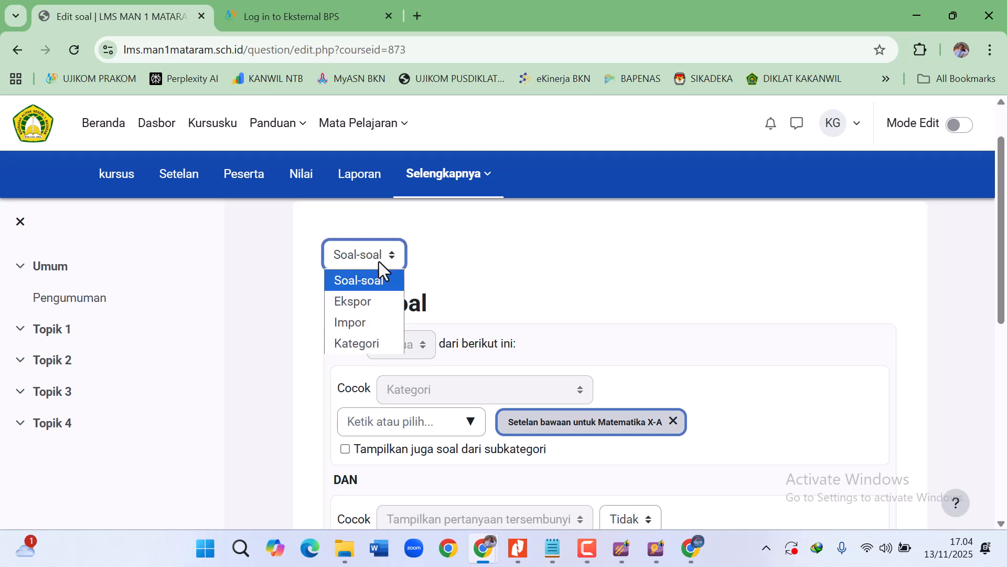
click(351, 344)
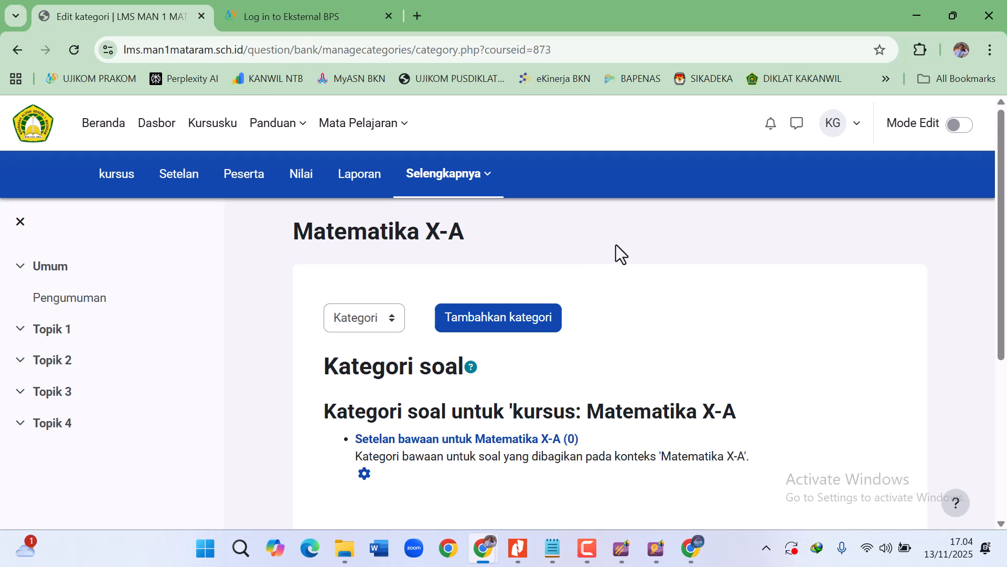
- Add a question category named SOAL SEMESTER 1 under the parent category Setelan bawaan untuk Matematika X-A
click(505, 324)
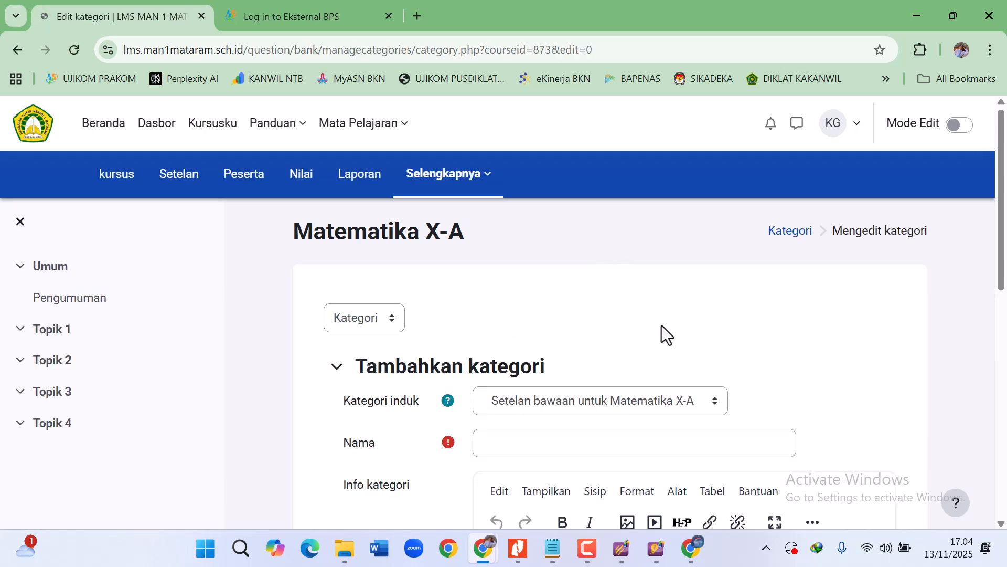
scroll(662, 325, down, 1)
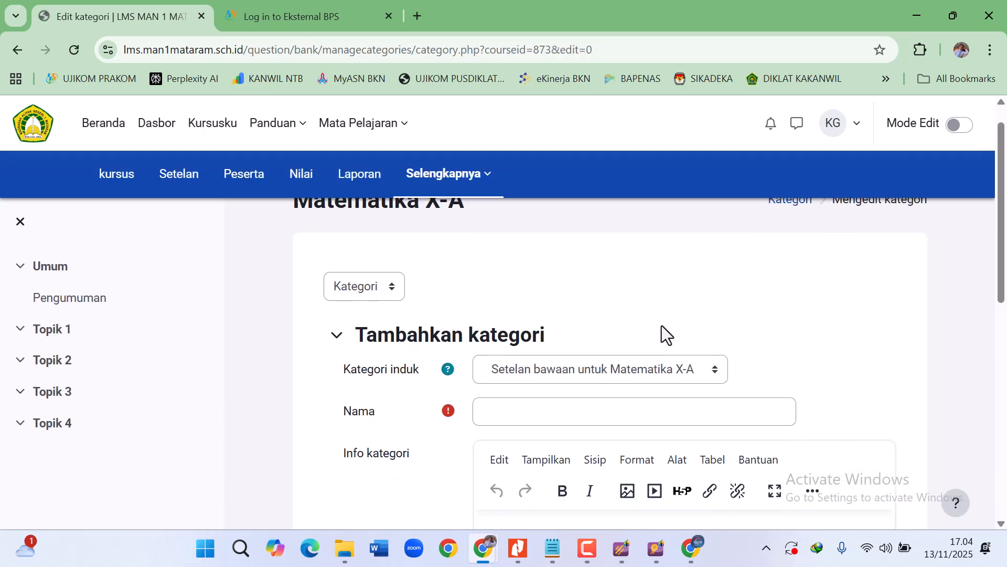
click(659, 414)
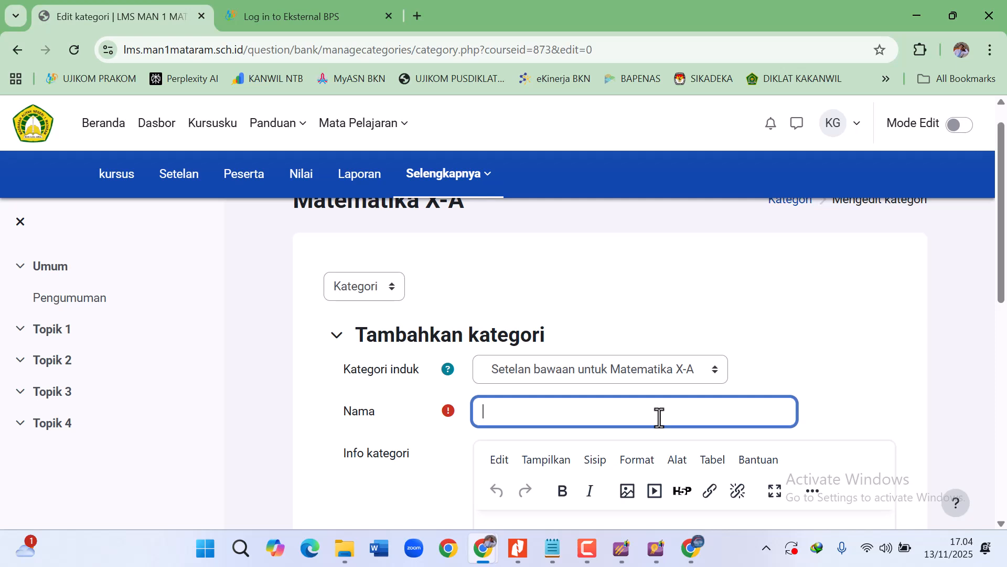
text(SOAL SEMESTER 1)
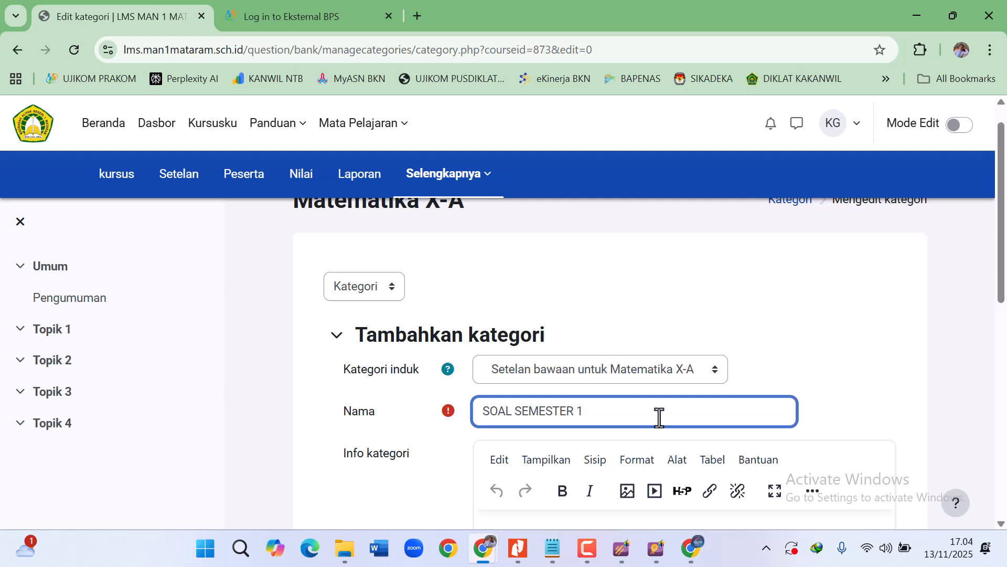
click(823, 340)
click(1002, 377)
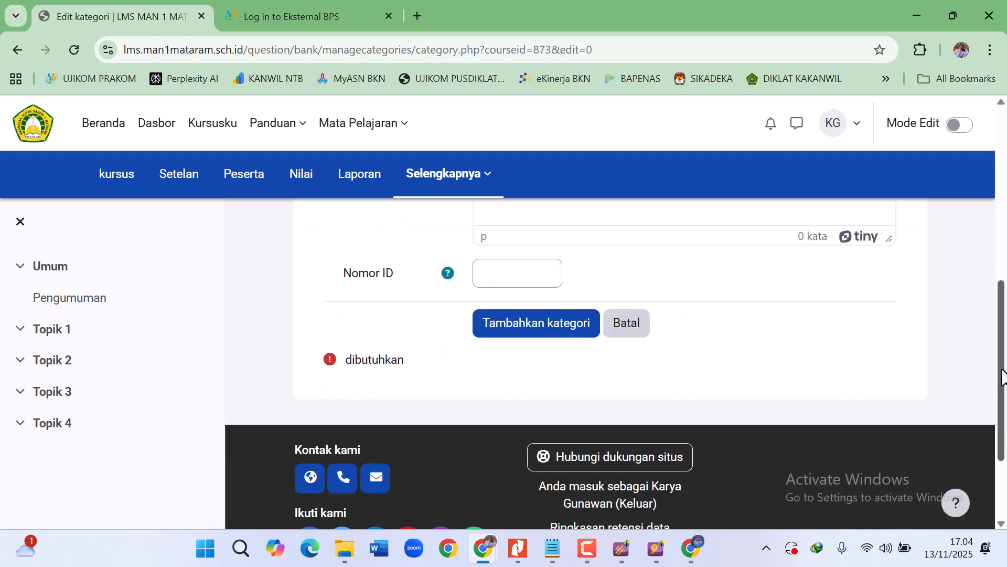
click(563, 328)
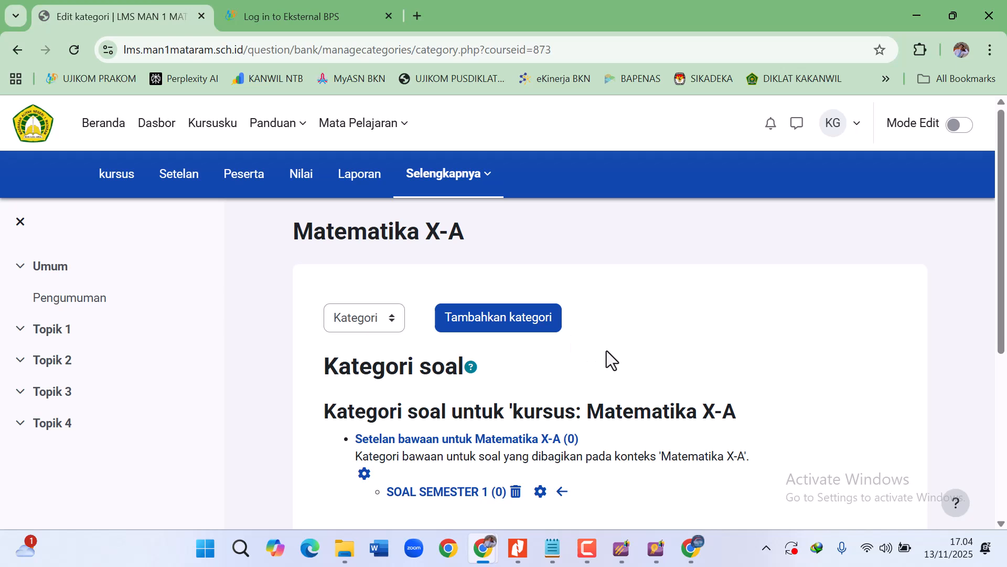
- Add a question category named SOAL SEMESTER 2 under the parent category Setelan bawaan untuk Matematika X-A
click(538, 334)
click(544, 447)
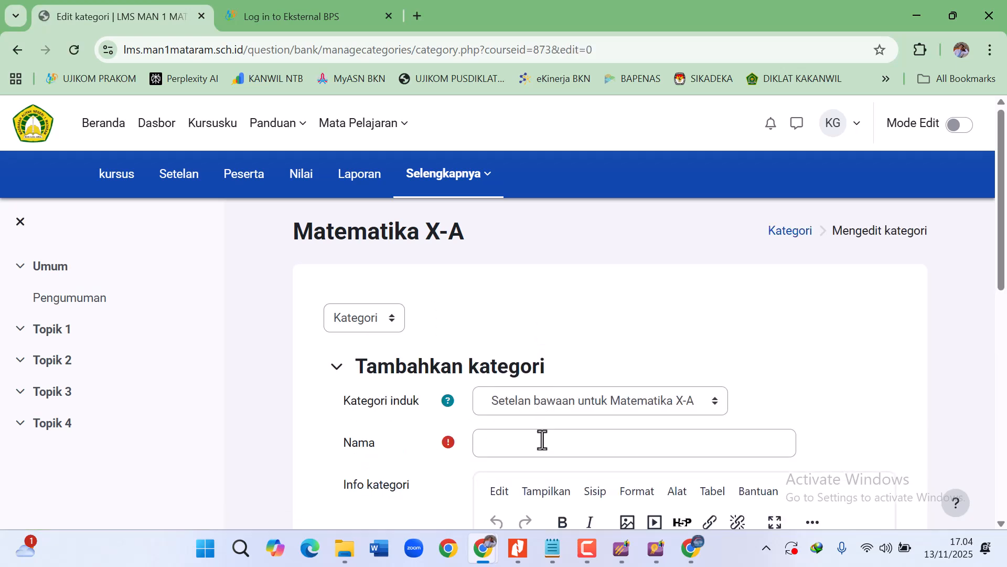
text(SOA)
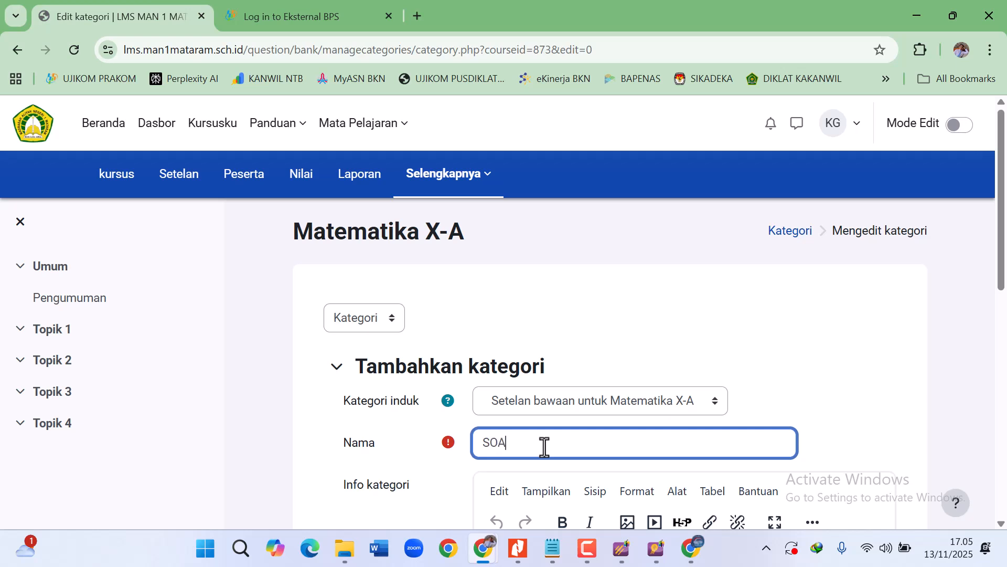
text(L SEMESTER 2)
click(843, 314)
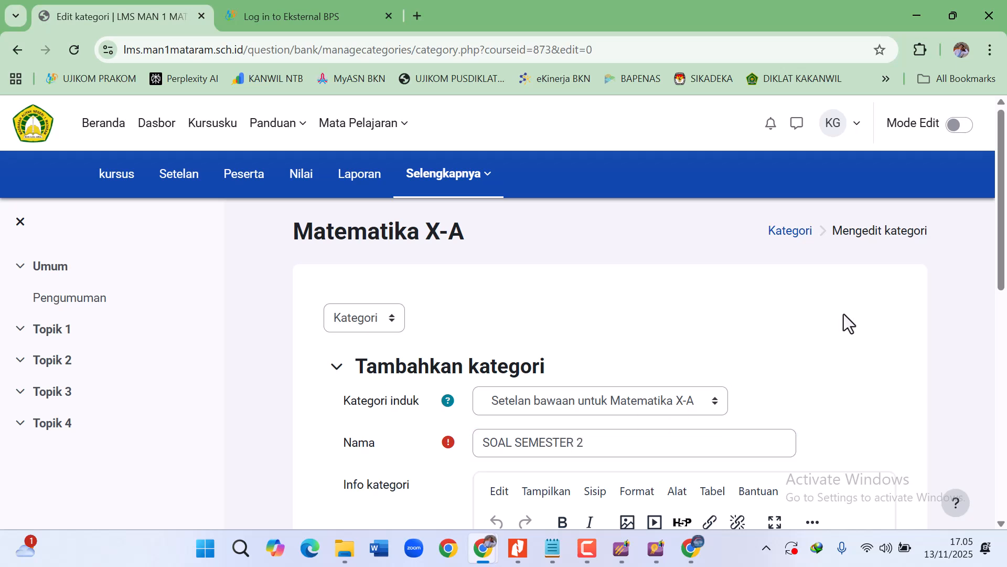
scroll(844, 315, down, 1)
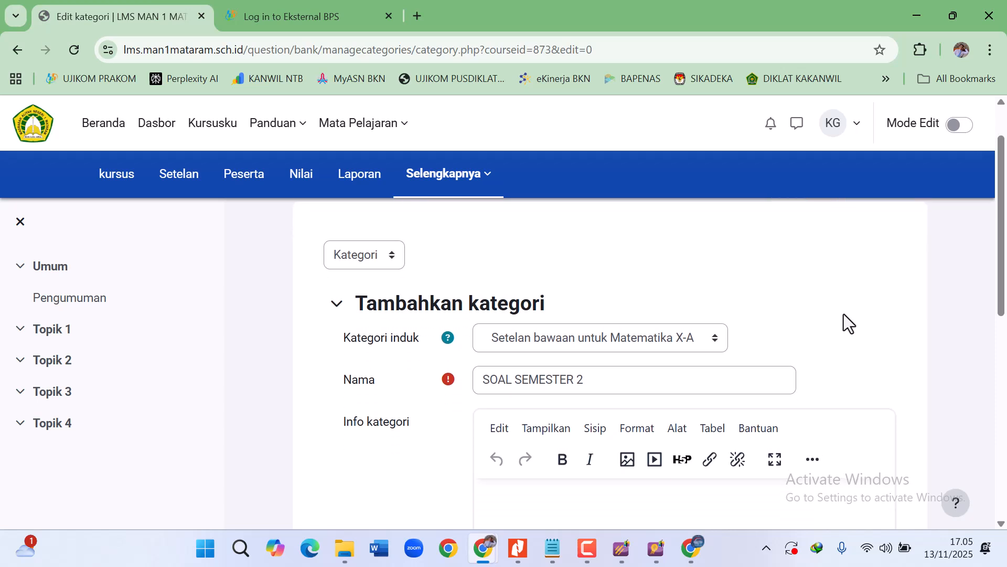
scroll(843, 313, down, 8)
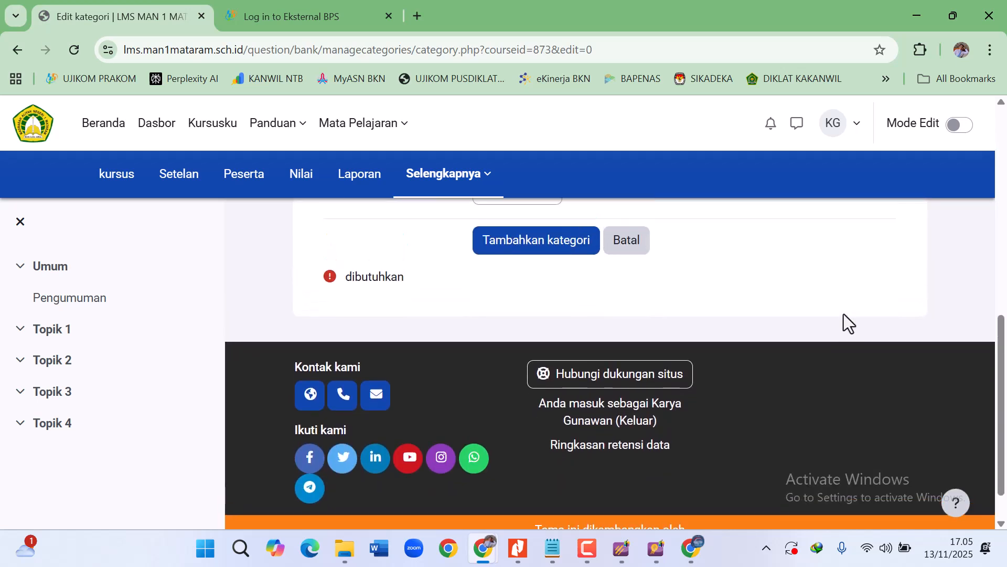
scroll(844, 314, up, 1)
click(533, 297)
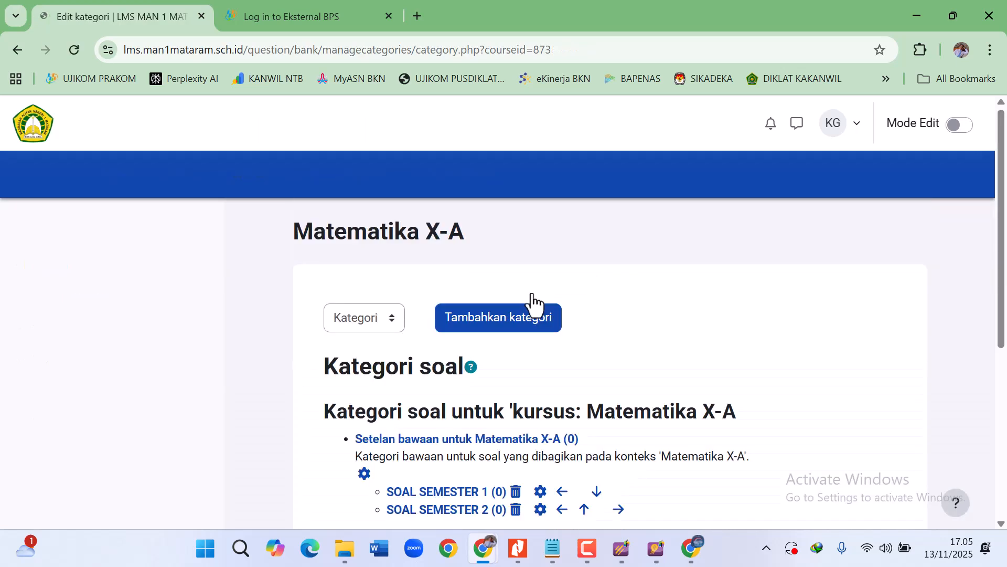
- Switch the Matematika X-A question bank from the Kategori page to the Impor page
scroll(649, 302, down, 2)
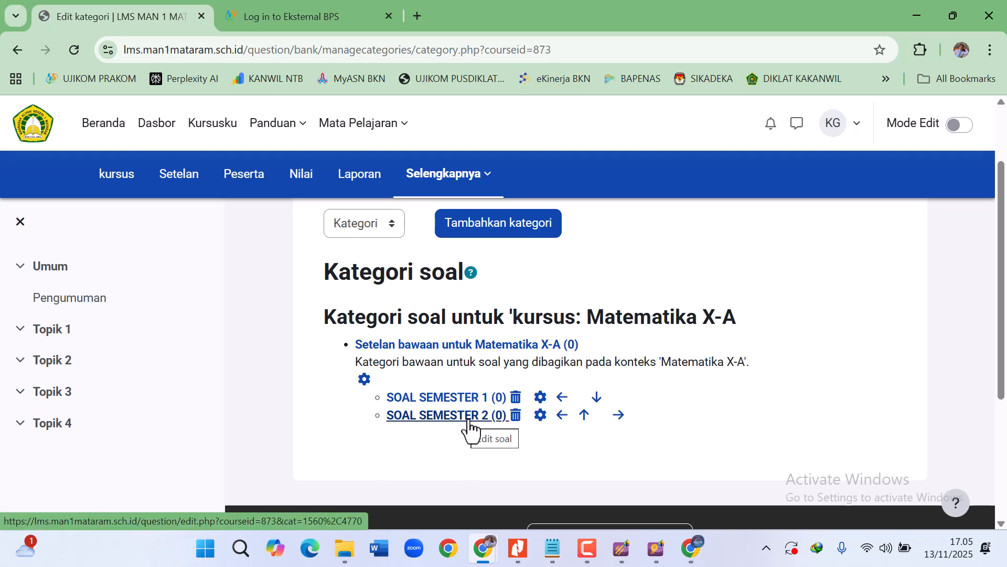
scroll(785, 336, up, 3)
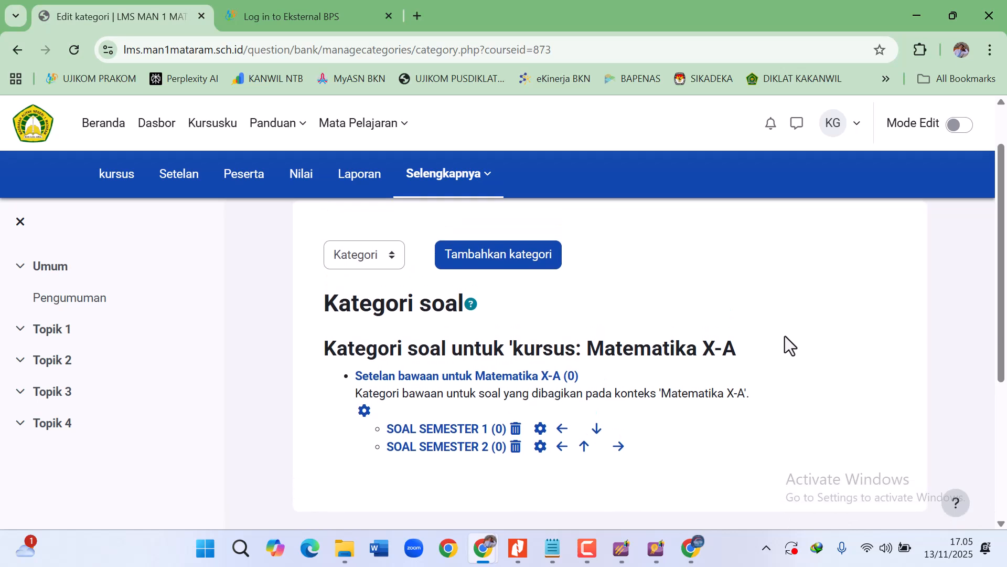
scroll(785, 336, down, 1)
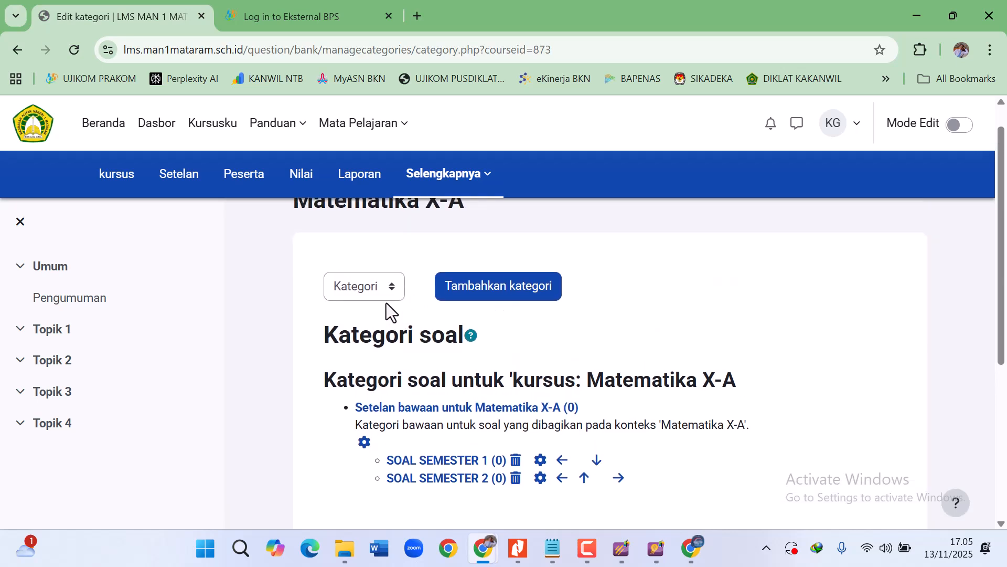
click(379, 286)
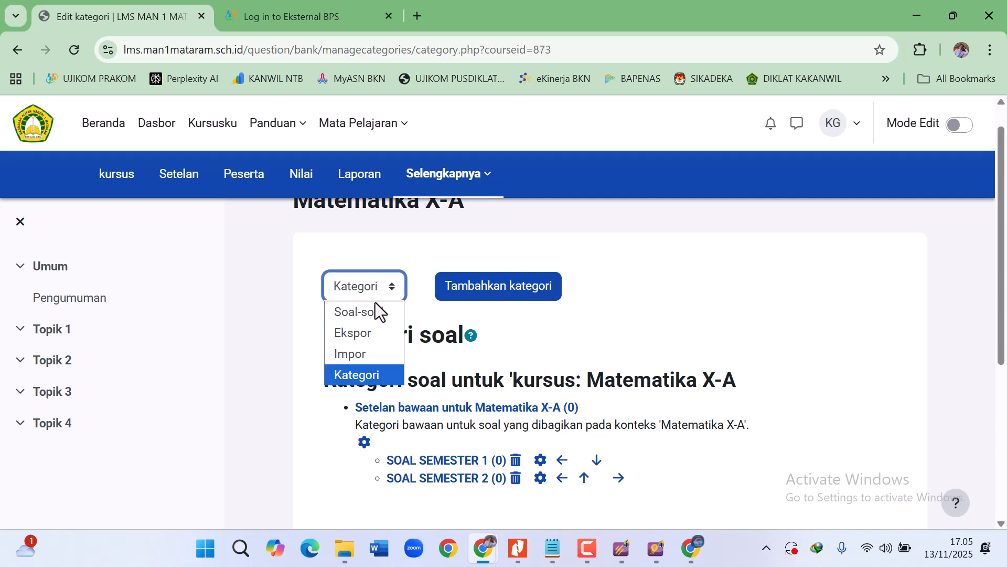
click(498, 333)
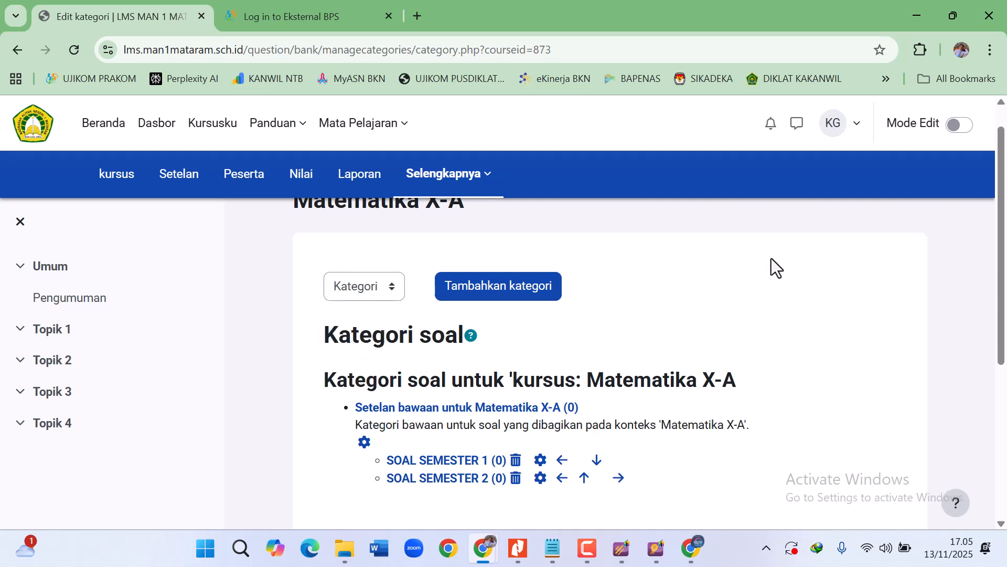
click(368, 290)
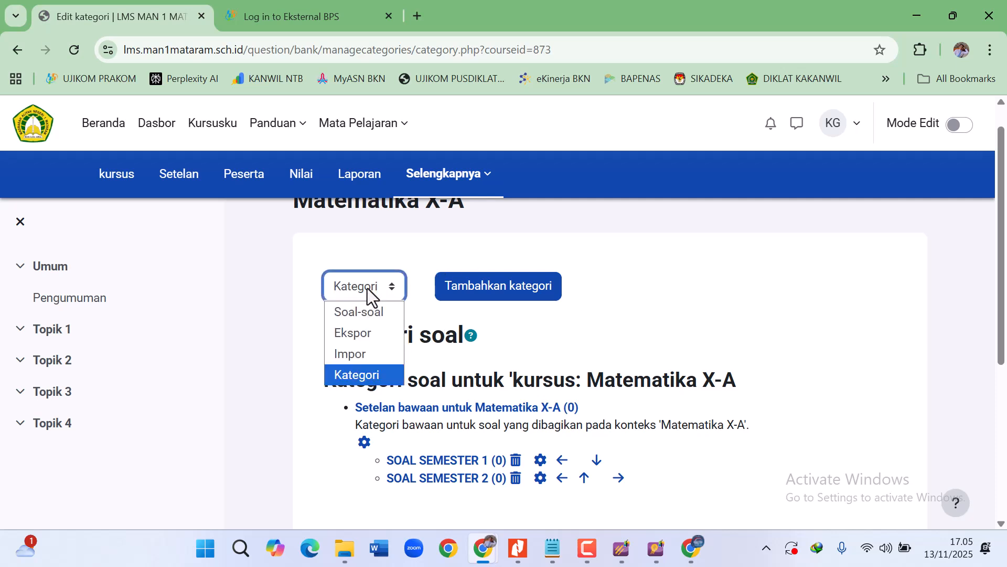
click(363, 355)
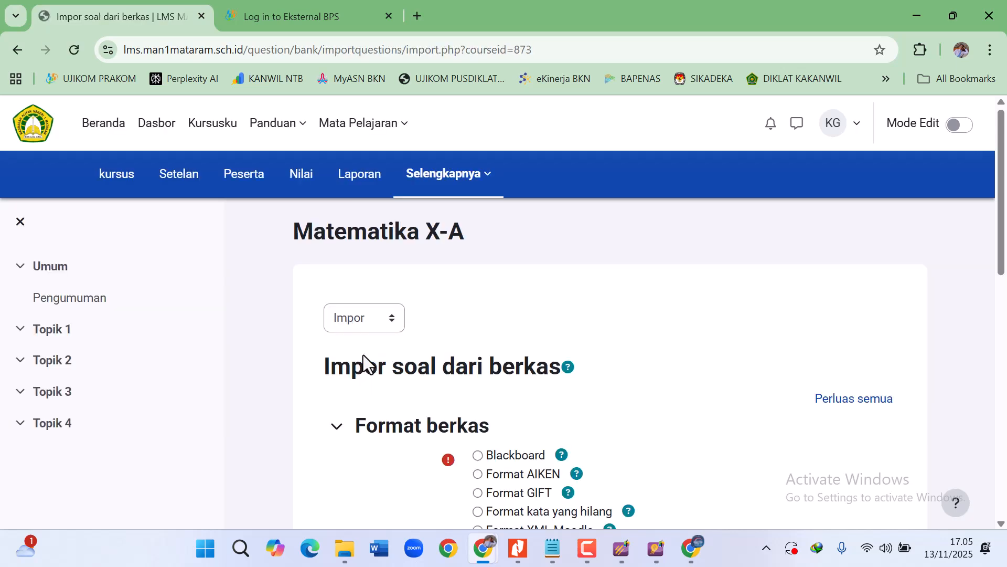
- Hide the course index and choose Blackboard as the file format for the question import
scroll(621, 307, down, 1)
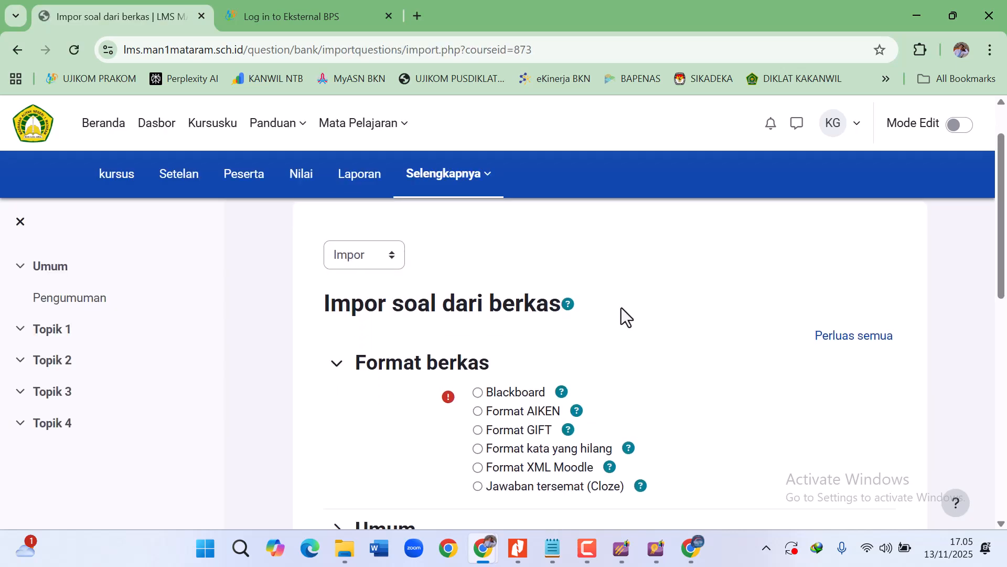
click(21, 222)
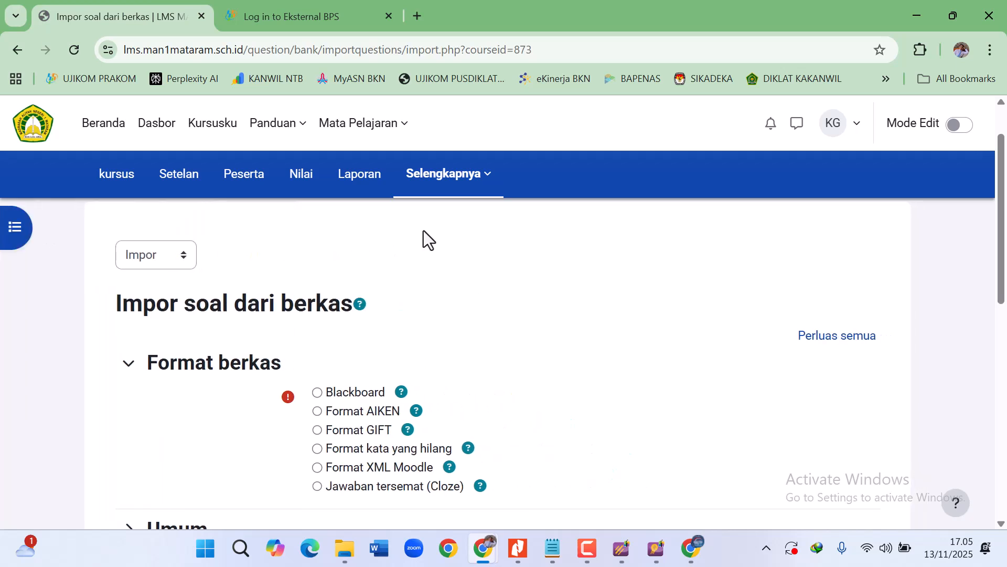
scroll(503, 235, down, 1)
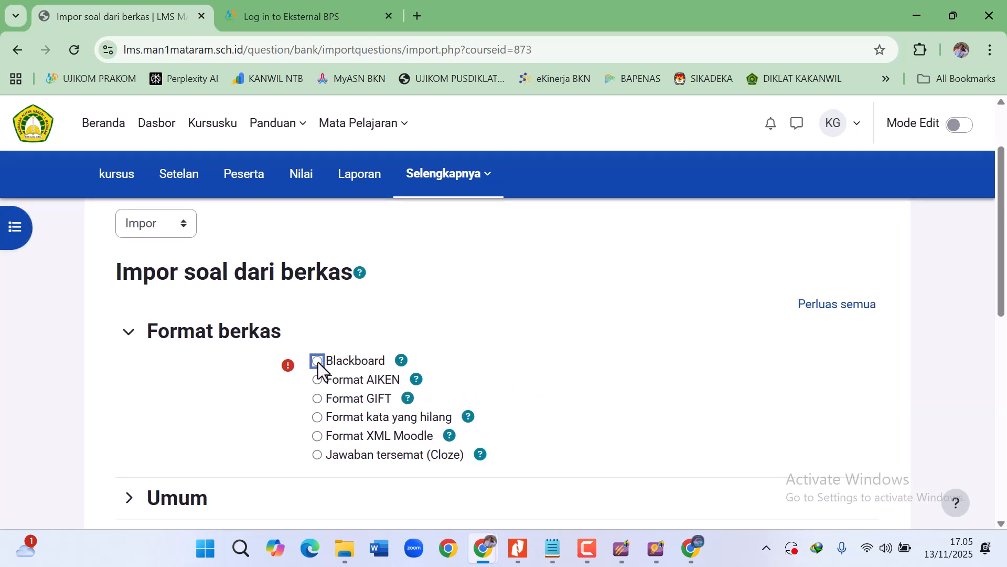
click(448, 341)
click(536, 312)
scroll(536, 312, down, 3)
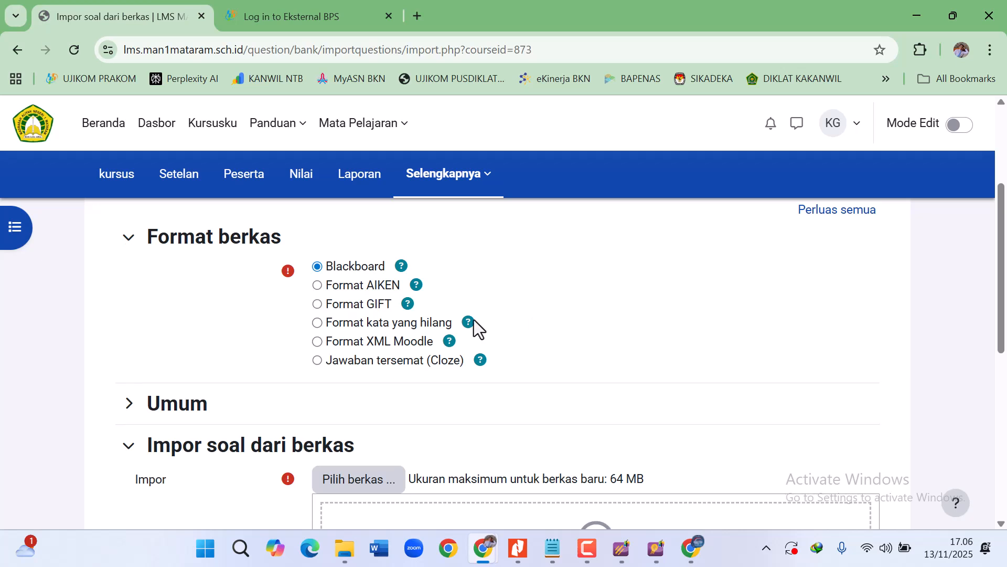
- Set the import category to SOAL SEMESTER 1 and disable Dapatkan kategori dari berkas in the Umum settings
click(182, 416)
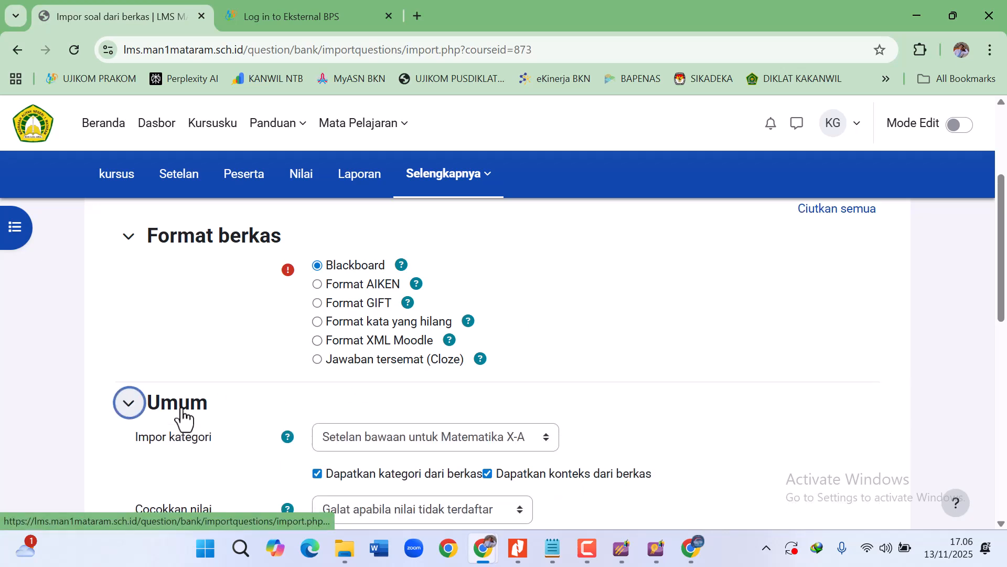
scroll(181, 416, down, 3)
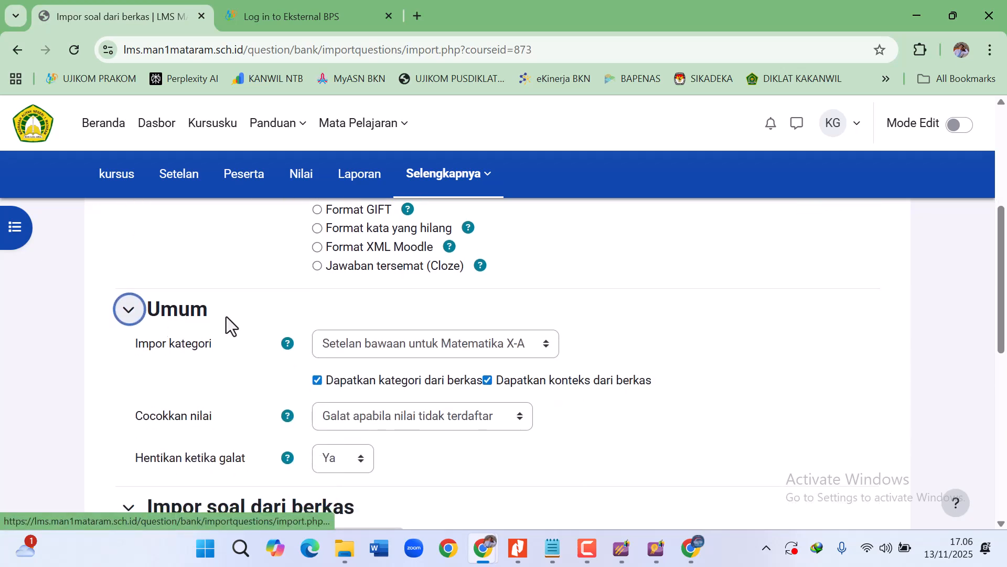
click(372, 338)
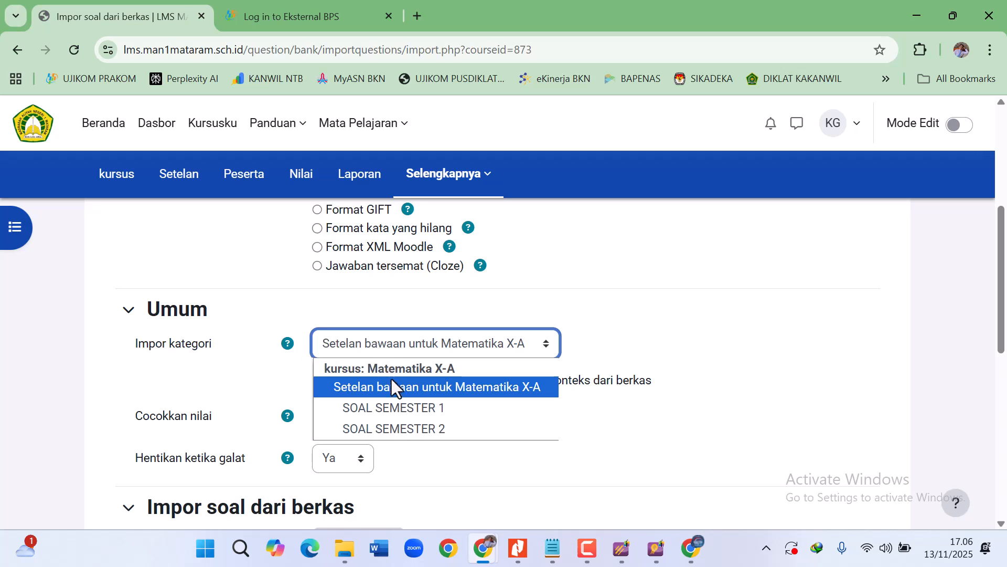
click(460, 408)
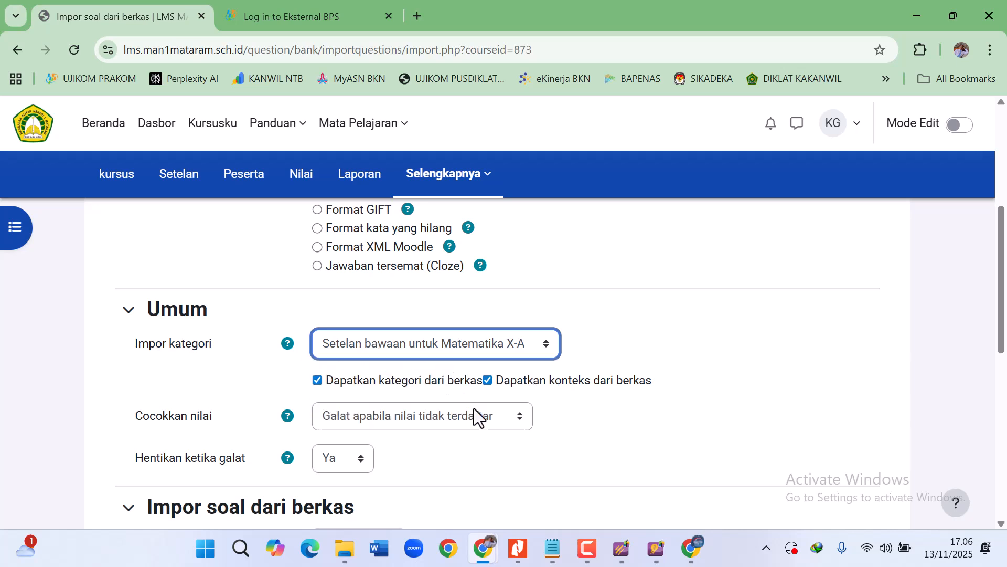
click(347, 383)
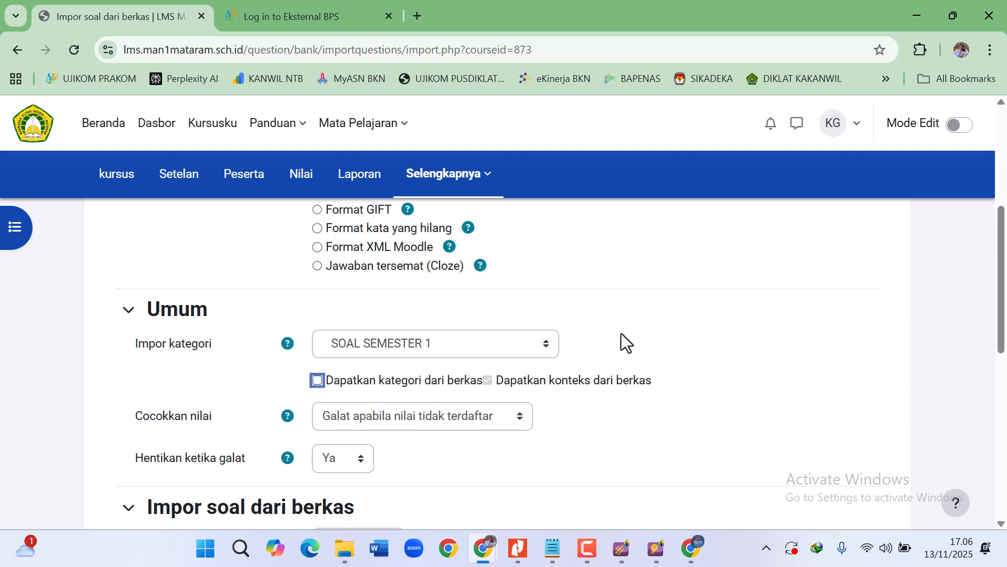
click(680, 317)
scroll(668, 332, down, 3)
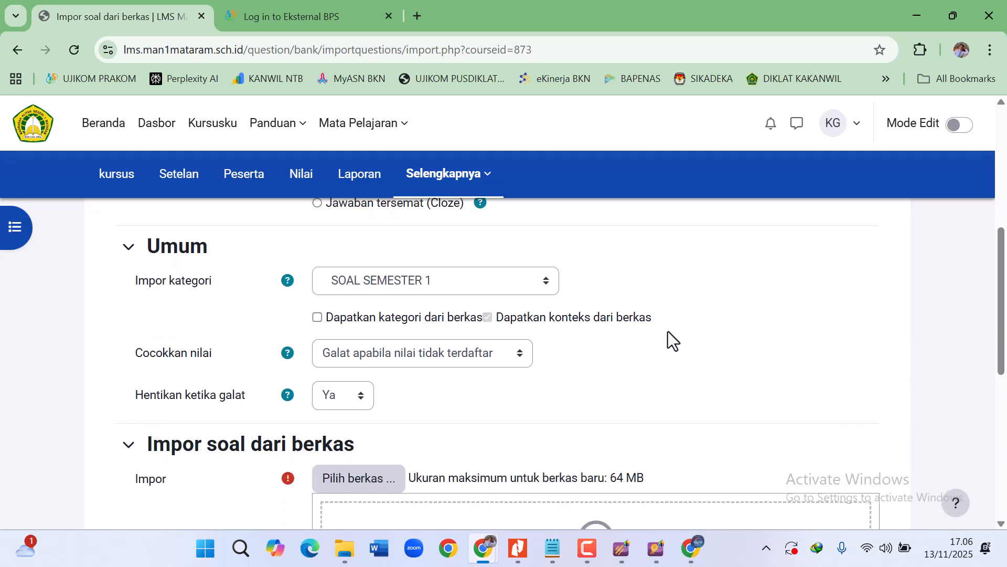
- Start choosing a file to upload for the import and browse to the DATA (D:) drive
scroll(668, 331, down, 1)
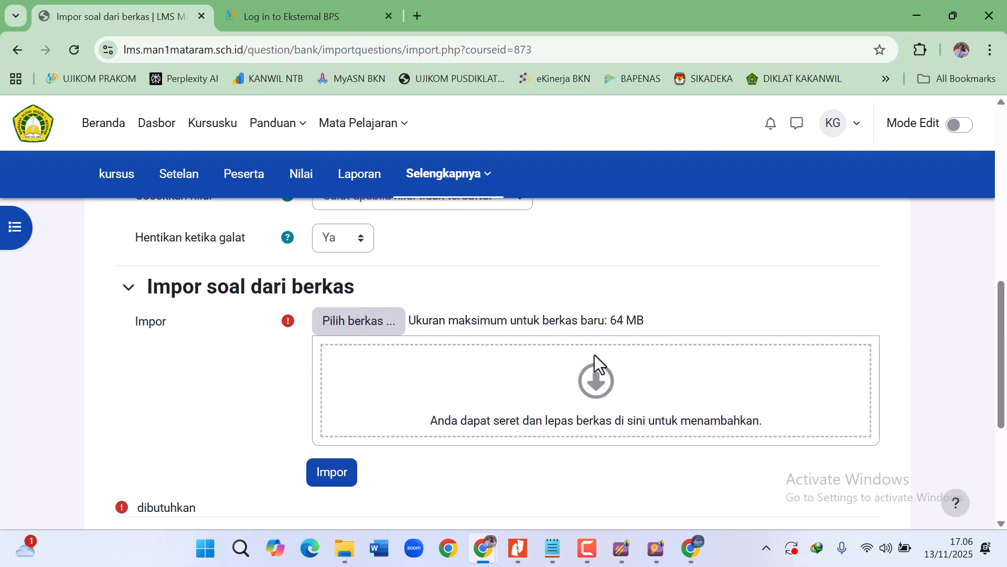
click(375, 330)
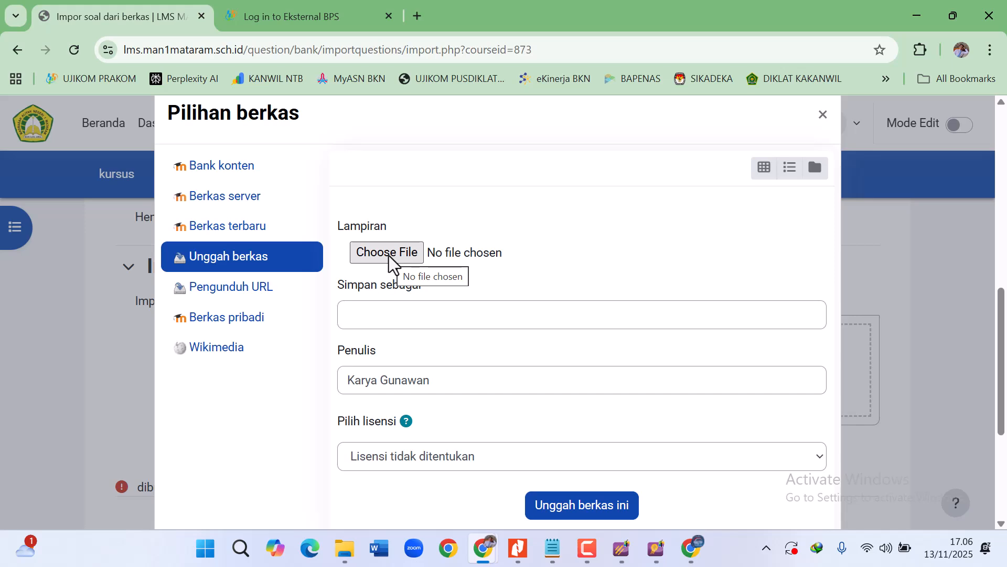
click(389, 257)
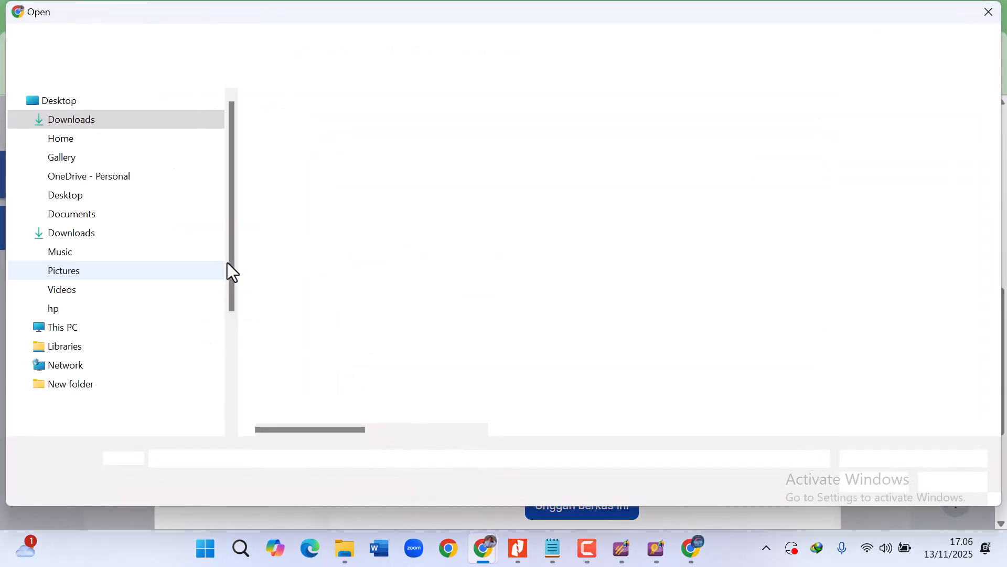
click(956, 484)
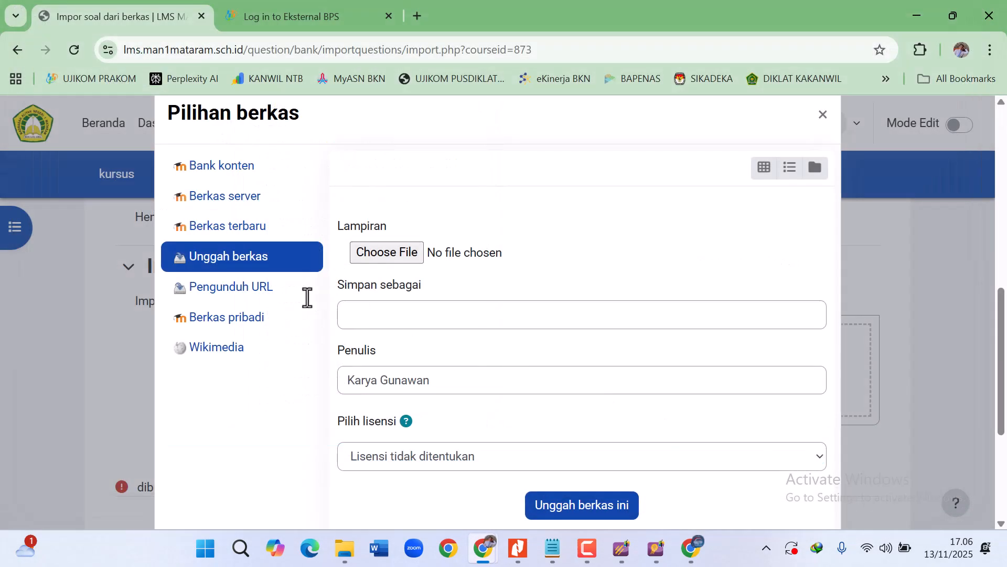
click(373, 253)
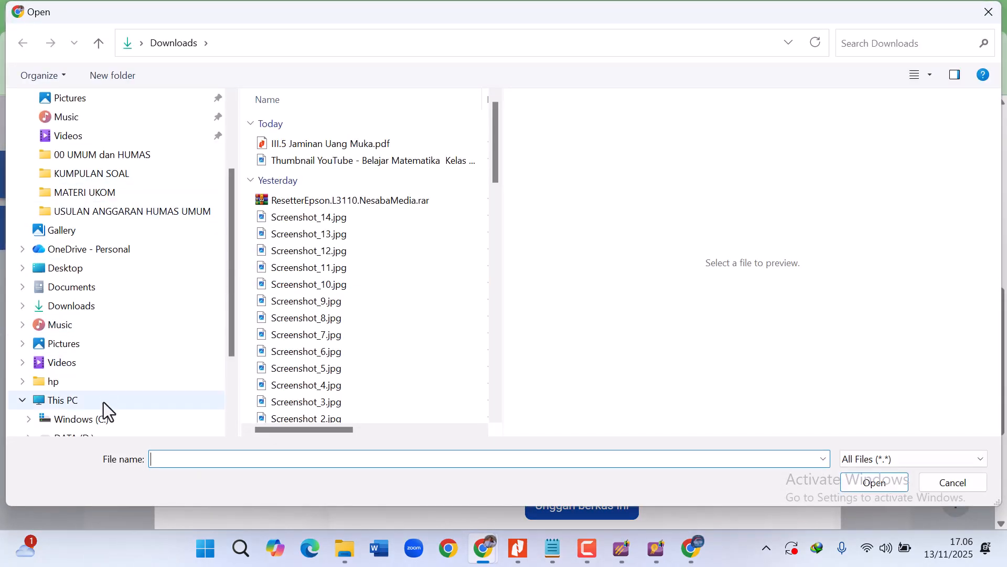
scroll(235, 405, down, 2)
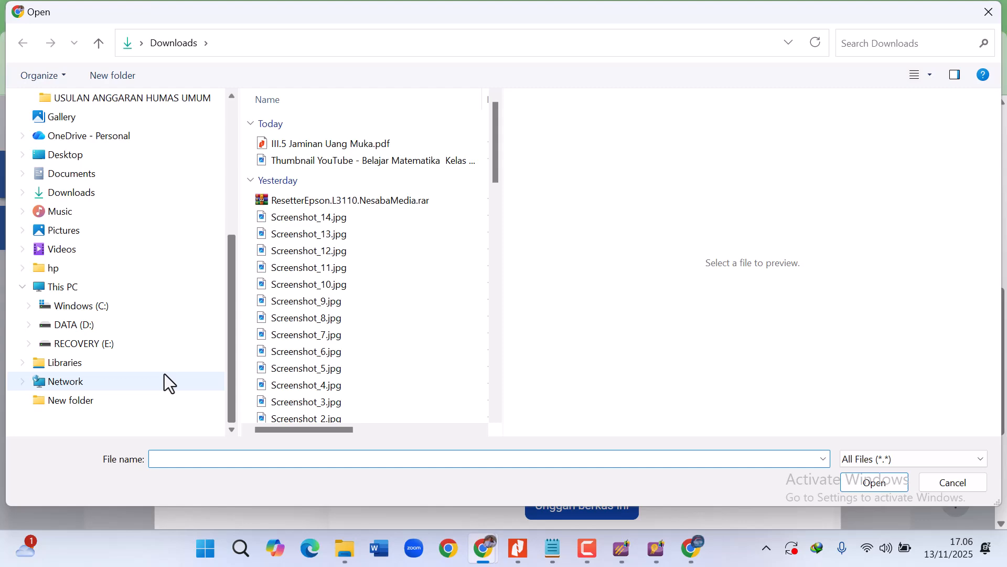
click(87, 327)
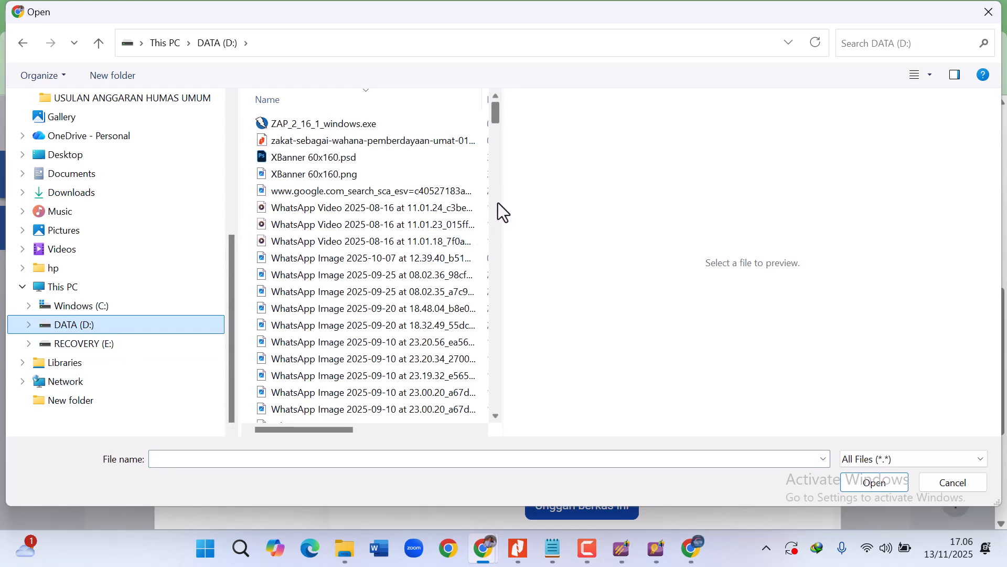
- Find and open the KUMPULAN SOAL folder on the DATA (D:) drive
click(498, 203)
click(498, 204)
click(499, 202)
click(496, 248)
click(496, 247)
click(496, 247)
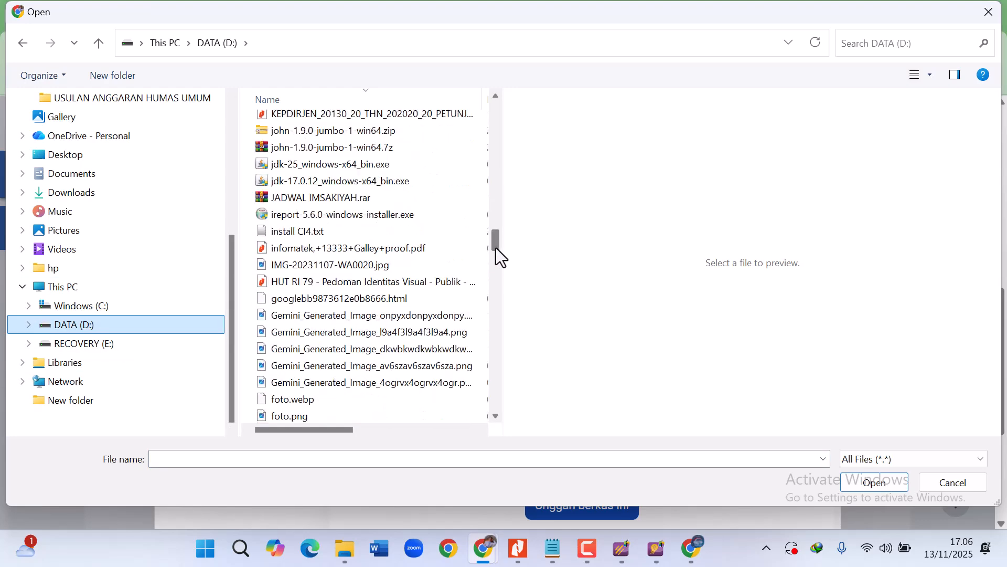
click(495, 307)
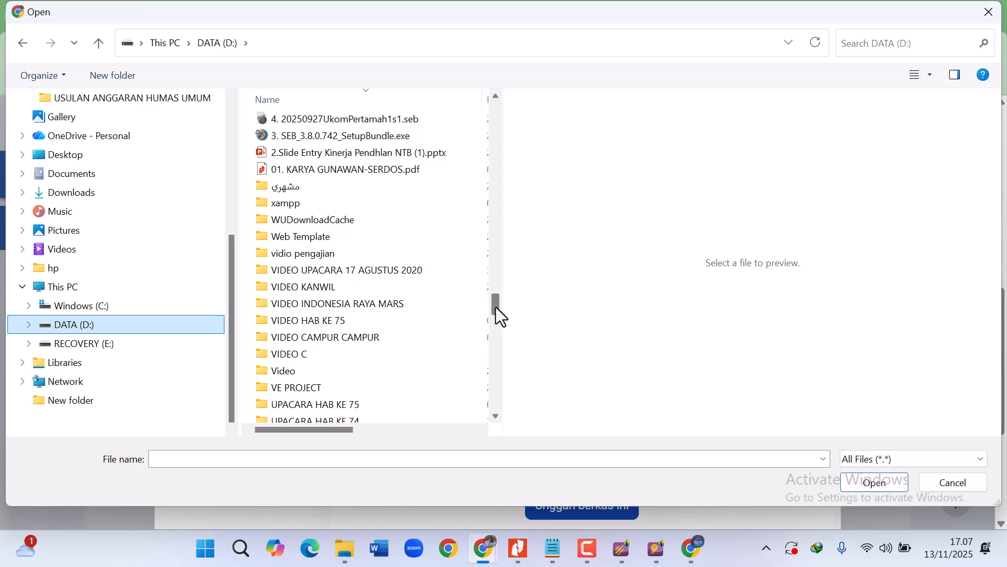
drag(496, 307, 504, 354)
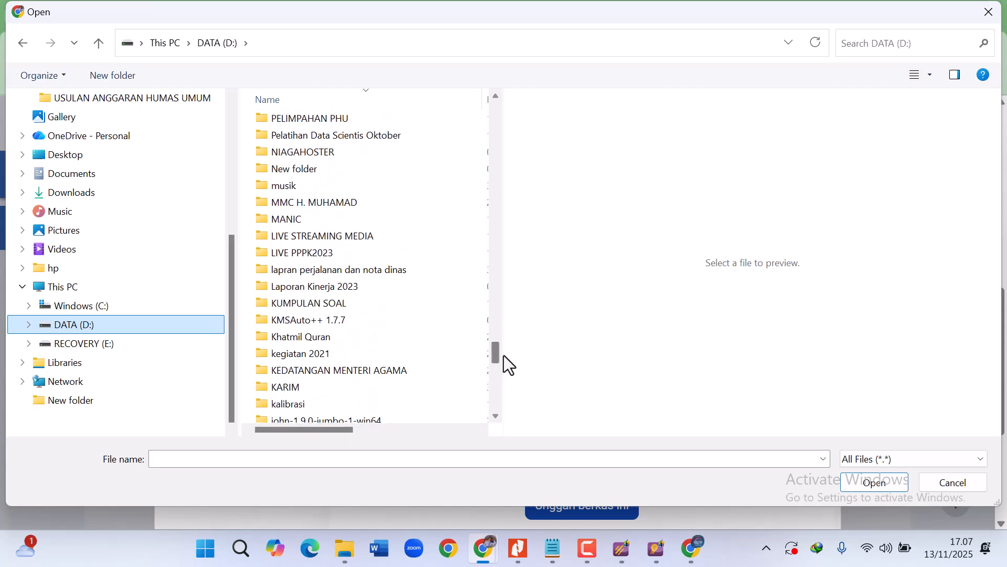
double_click(335, 304)
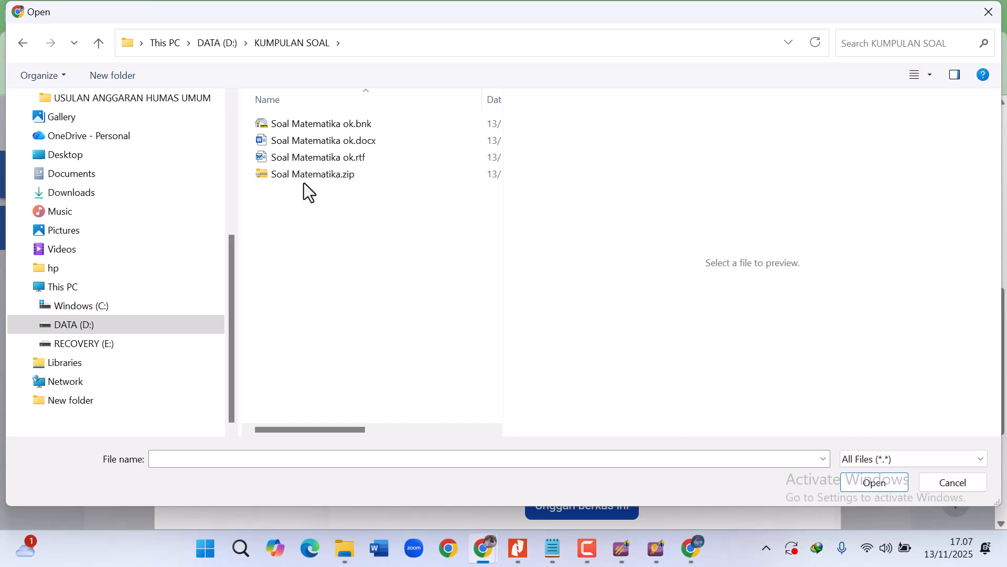
- Upload Soal Matematika.zip as the import file and run the question import
click(302, 180)
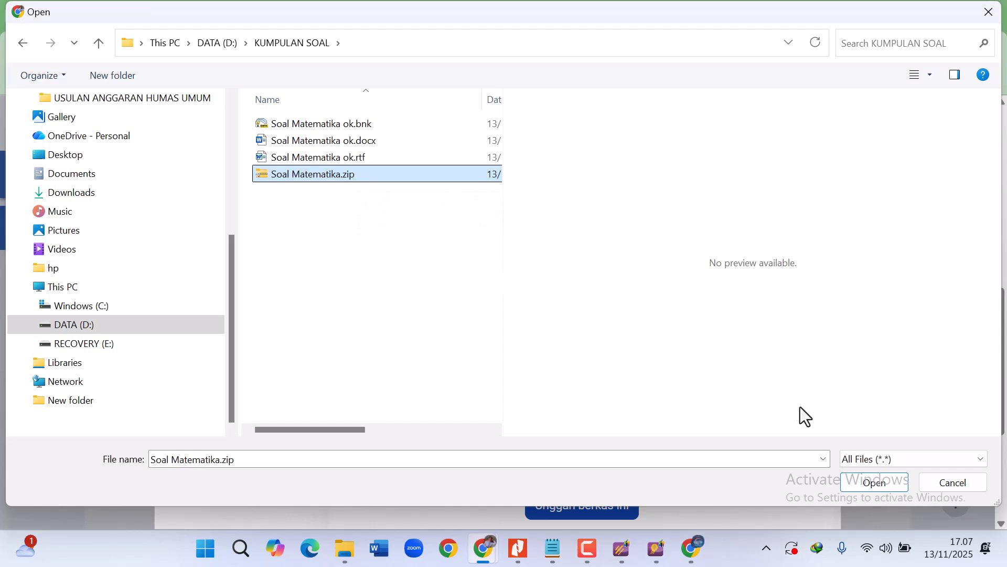
click(867, 484)
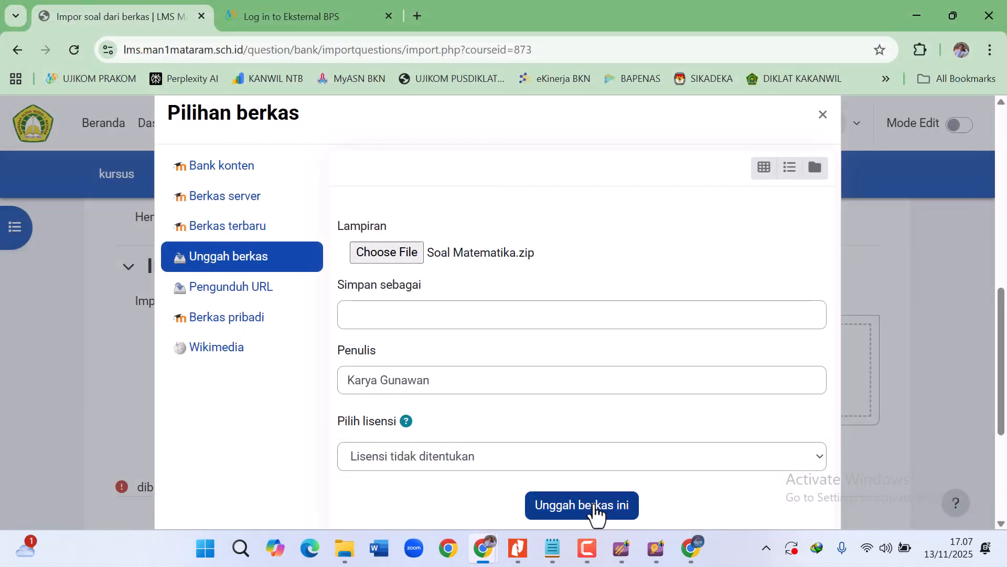
click(594, 507)
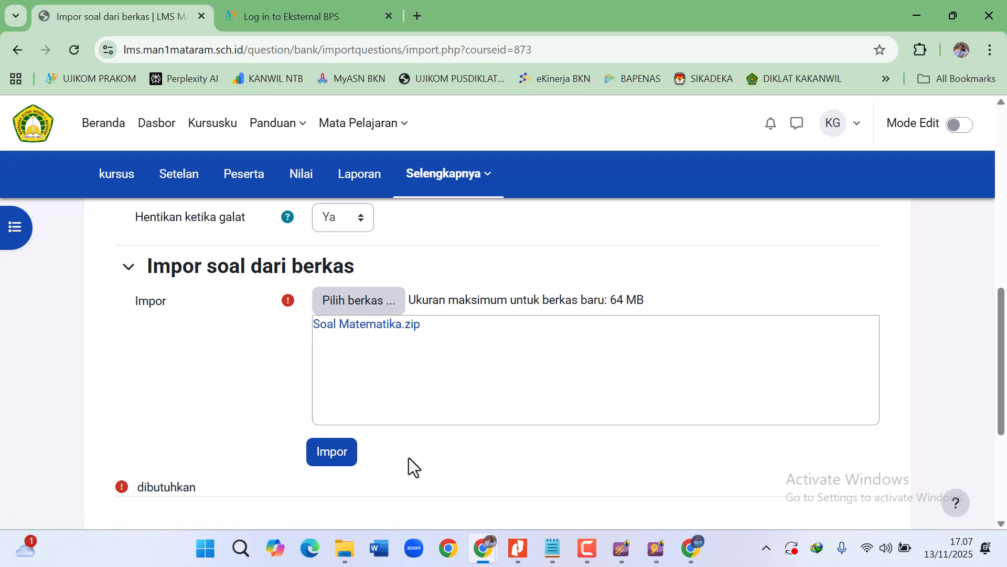
click(328, 462)
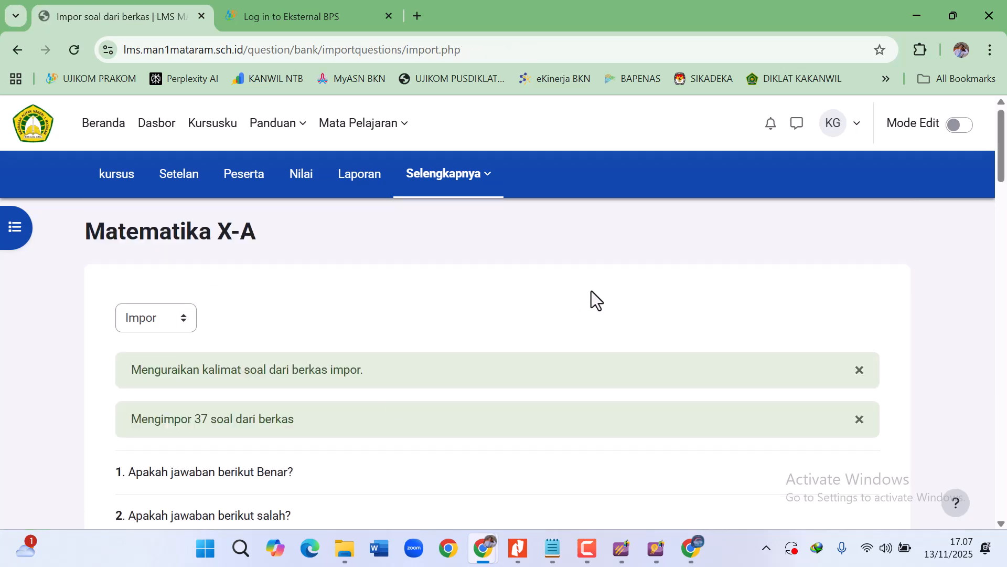
- Review the list of imported questions from the first to the last one
scroll(591, 292, down, 1)
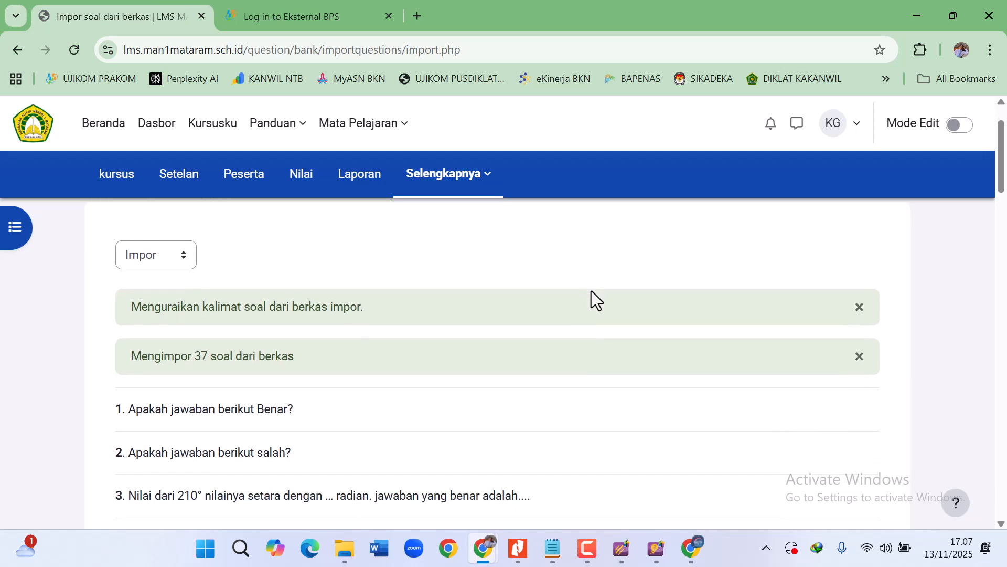
scroll(591, 292, down, 1)
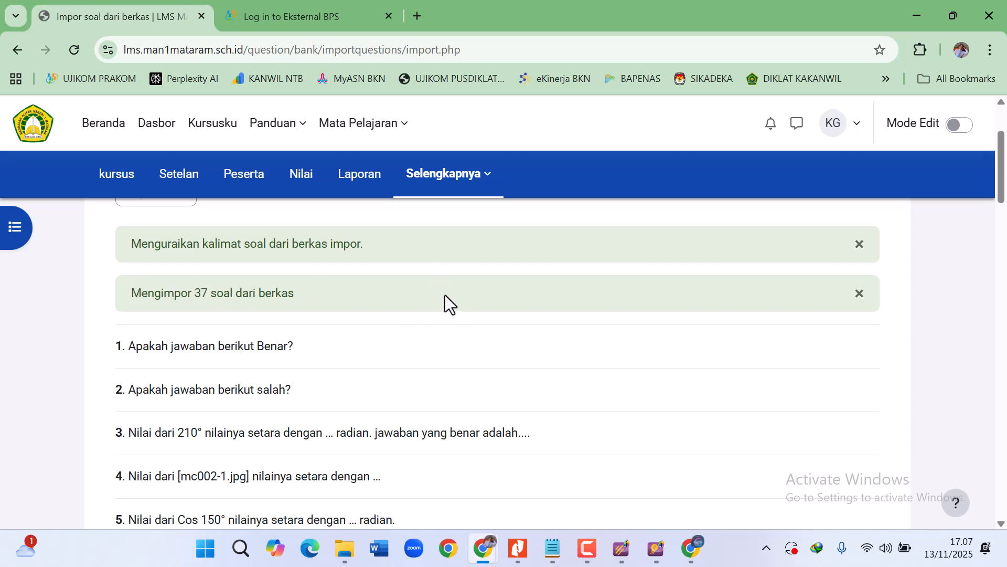
scroll(301, 302, down, 2)
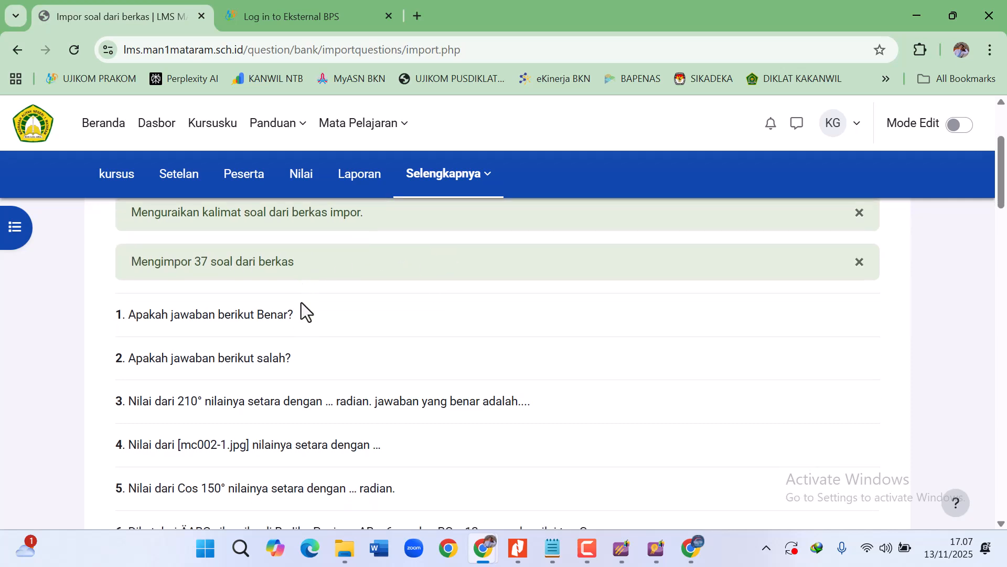
scroll(301, 302, down, 1)
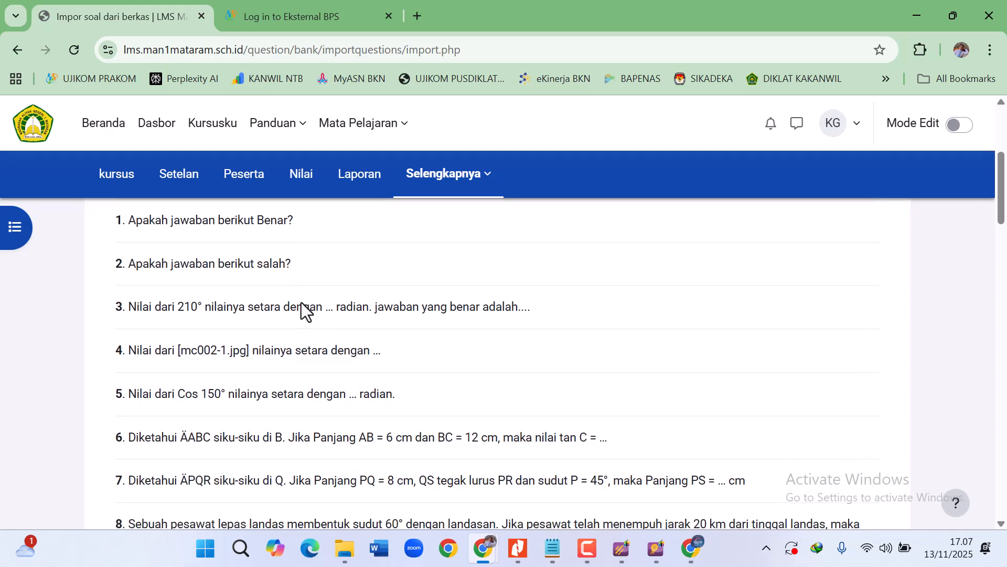
scroll(301, 302, up, 2)
scroll(301, 302, down, 1)
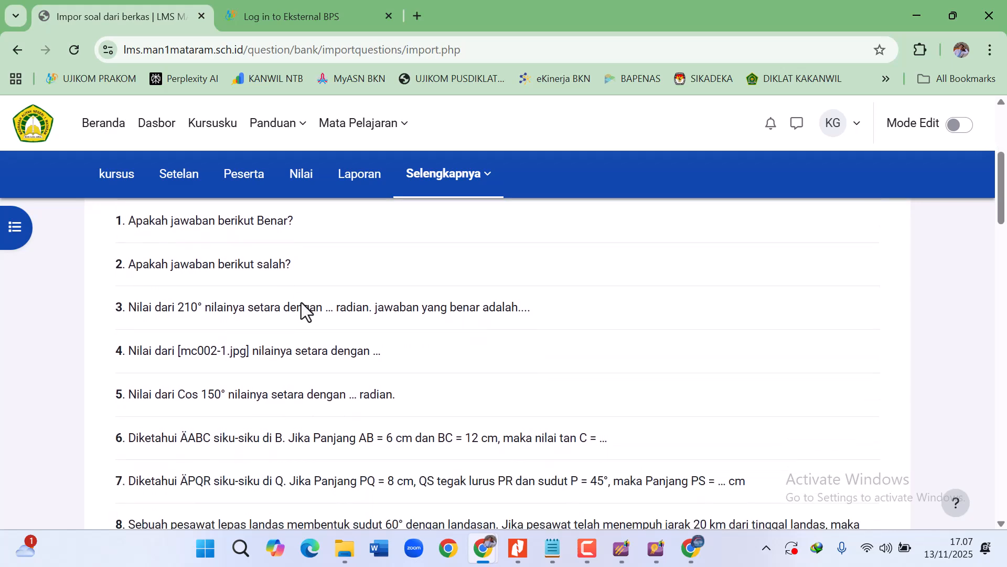
scroll(301, 302, down, 1)
scroll(301, 302, down, 15)
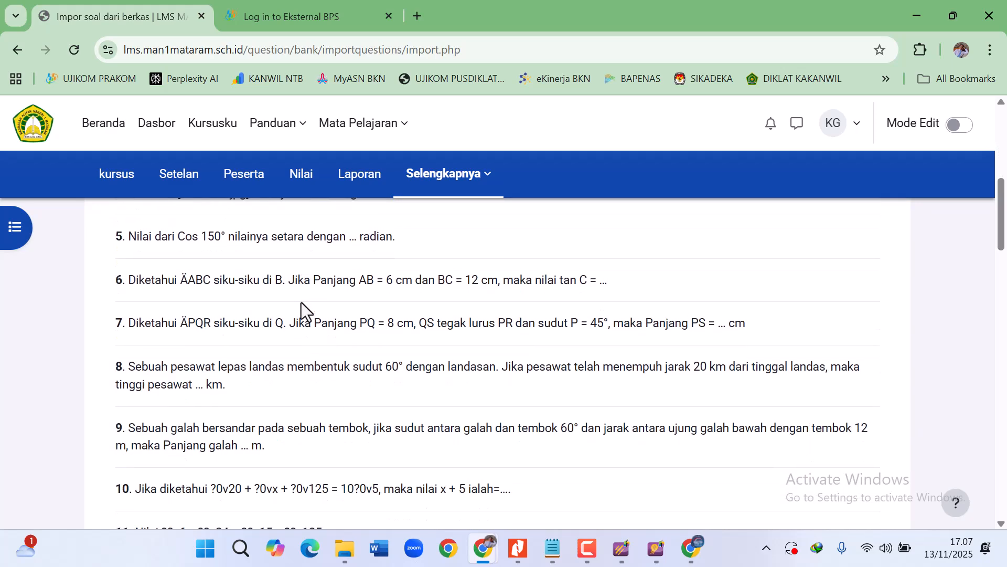
scroll(301, 310, down, 12)
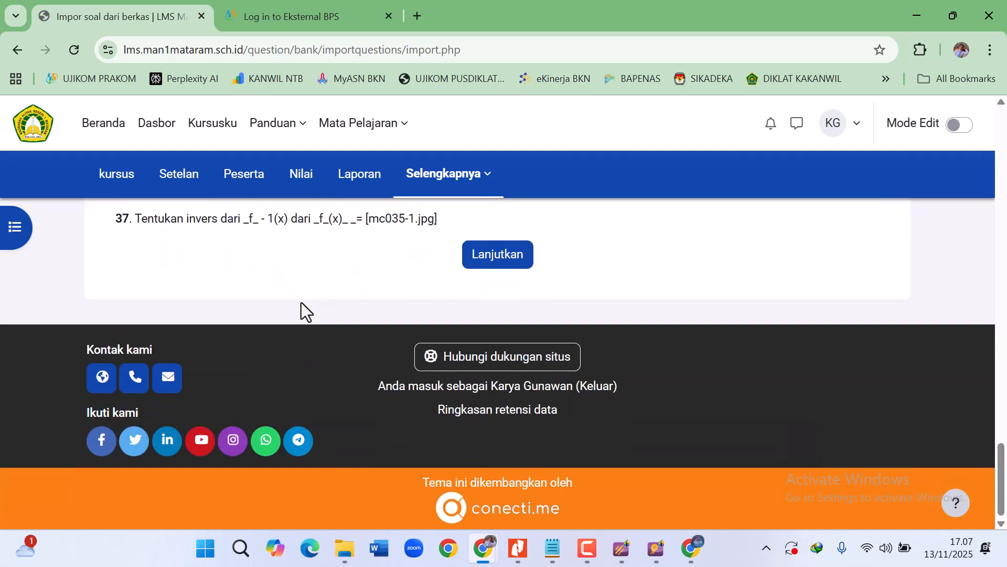
scroll(301, 309, up, 1)
scroll(301, 304, up, 3)
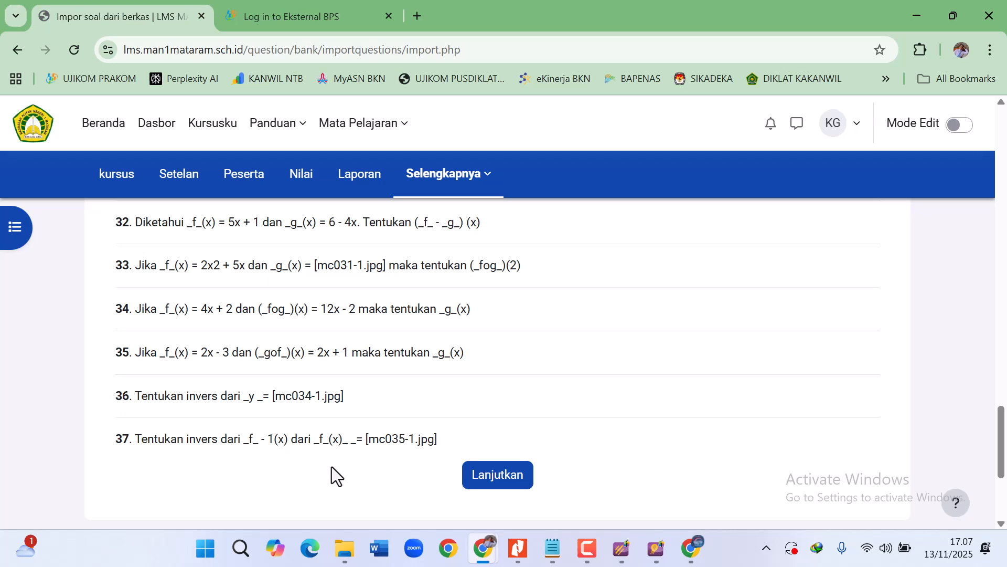
- Continue to the question bank and examine the category filter and questions listed under SOAL SEMESTER 1
click(518, 483)
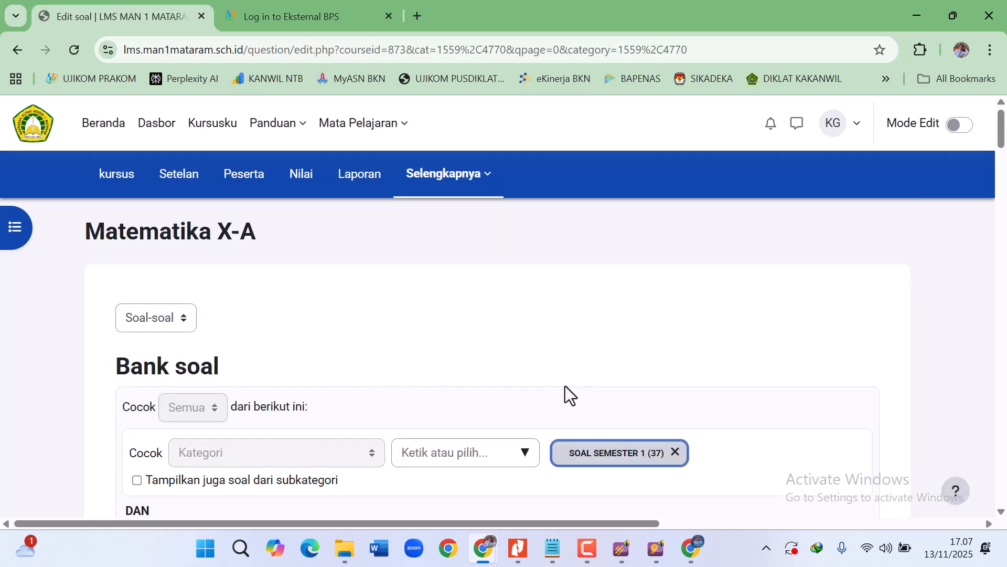
scroll(565, 386, down, 4)
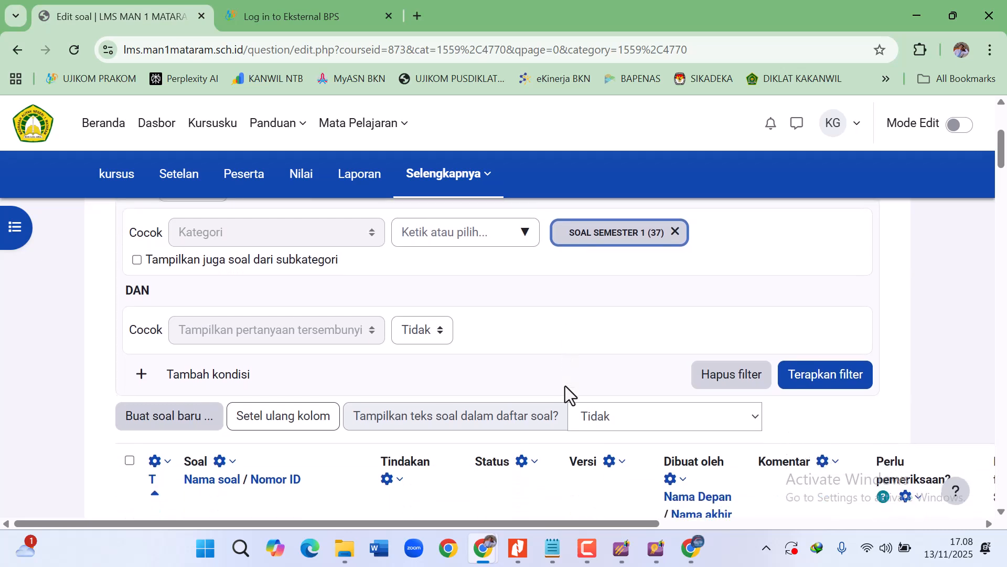
scroll(565, 386, down, 3)
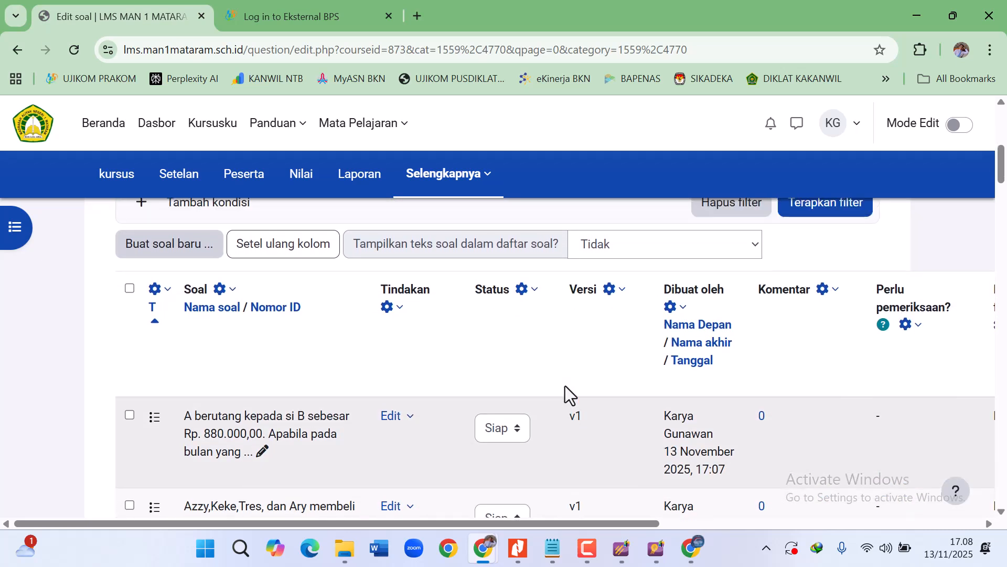
scroll(565, 386, up, 7)
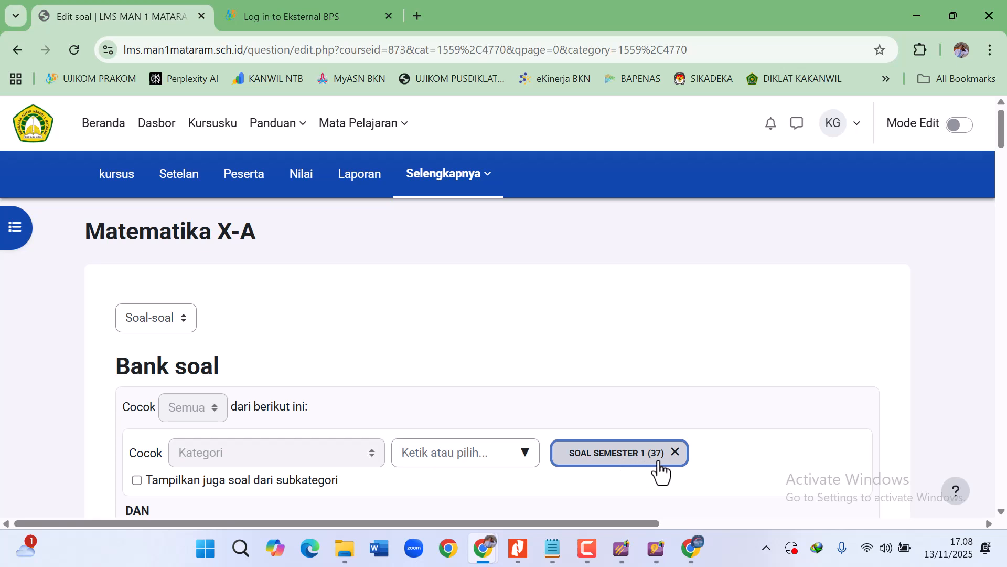
scroll(810, 394, down, 7)
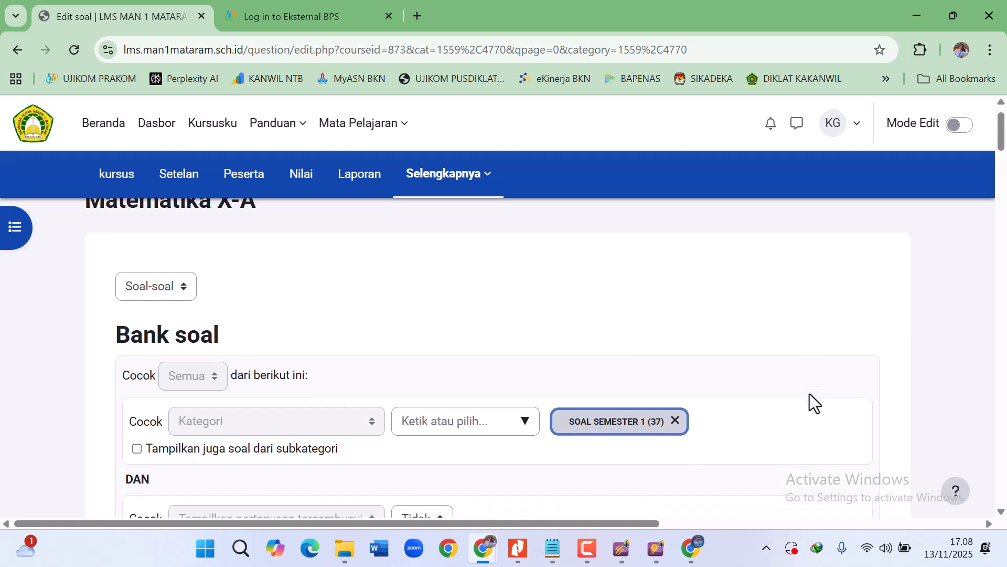
scroll(810, 394, down, 4)
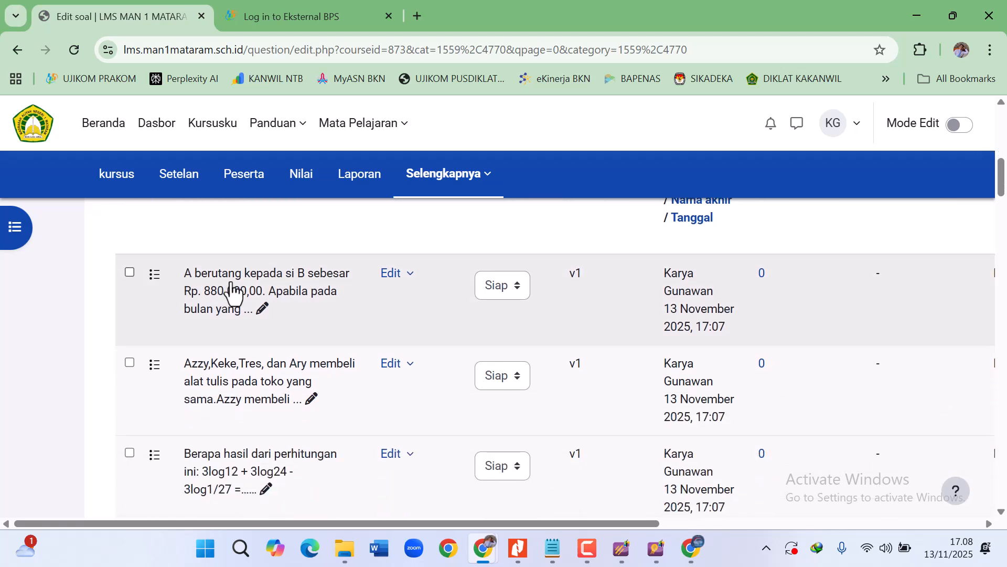
scroll(245, 391, down, 2)
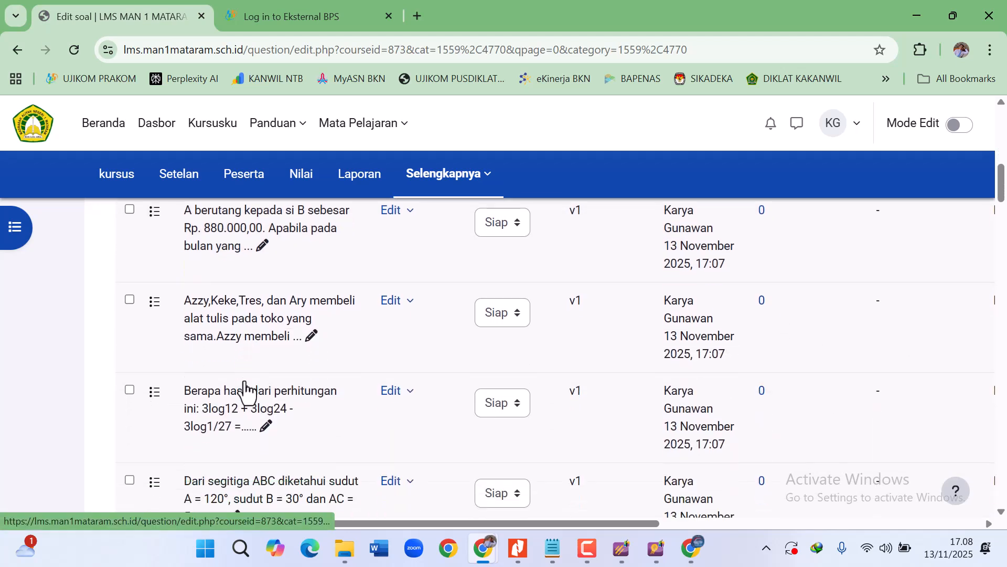
scroll(245, 391, up, 1)
scroll(245, 391, up, 3)
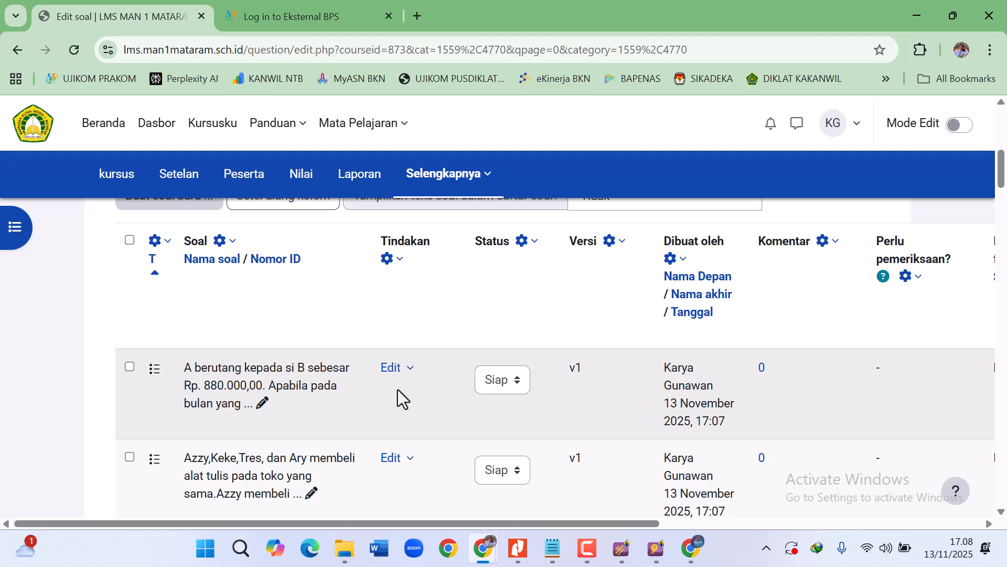
- Preview the first question, about a debt of Rp. 880.000,00, and close the preview
click(400, 373)
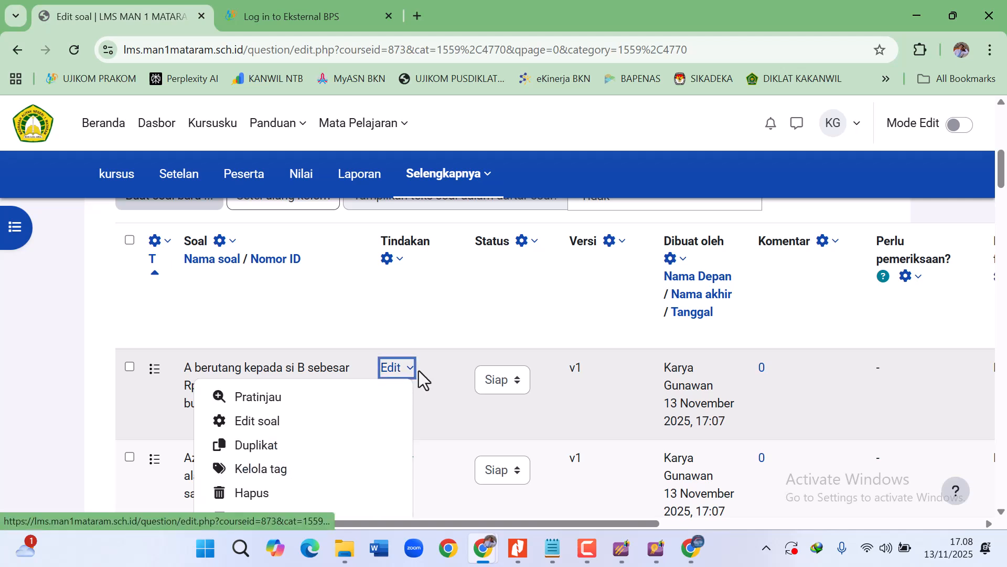
click(306, 403)
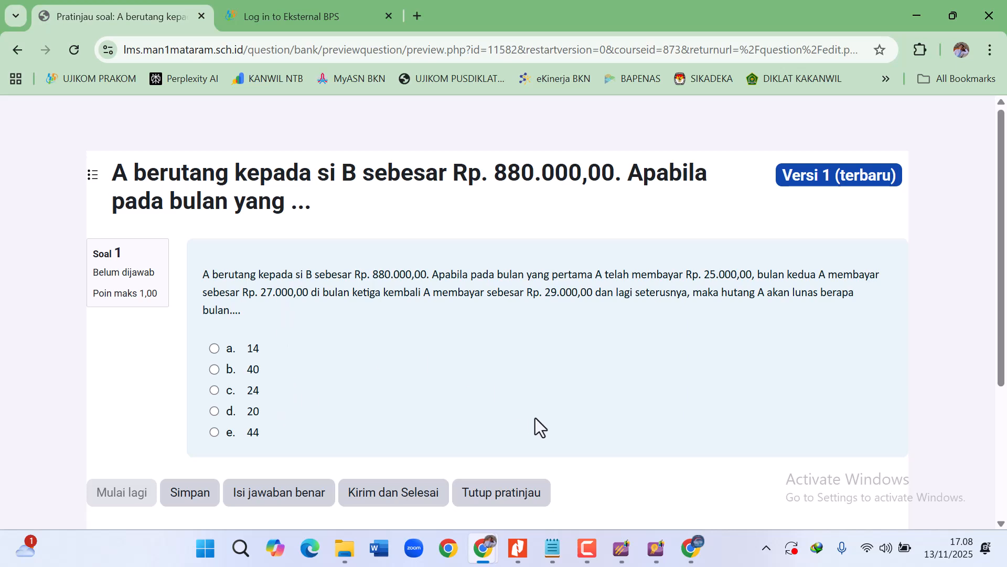
click(513, 502)
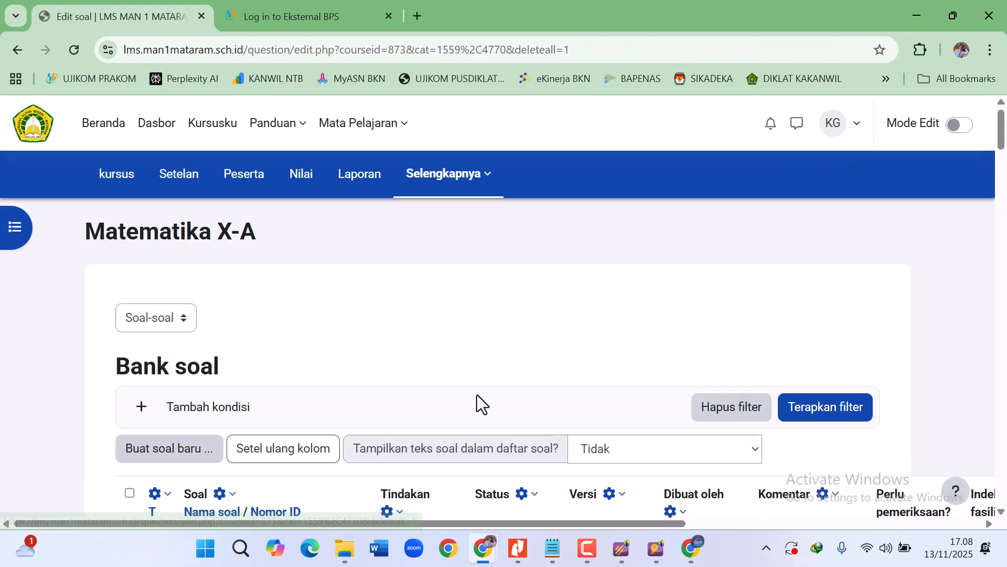
- Open the second question, about buying alat tulis at the same shop, for editing, look through its settings and save it
scroll(514, 376, down, 10)
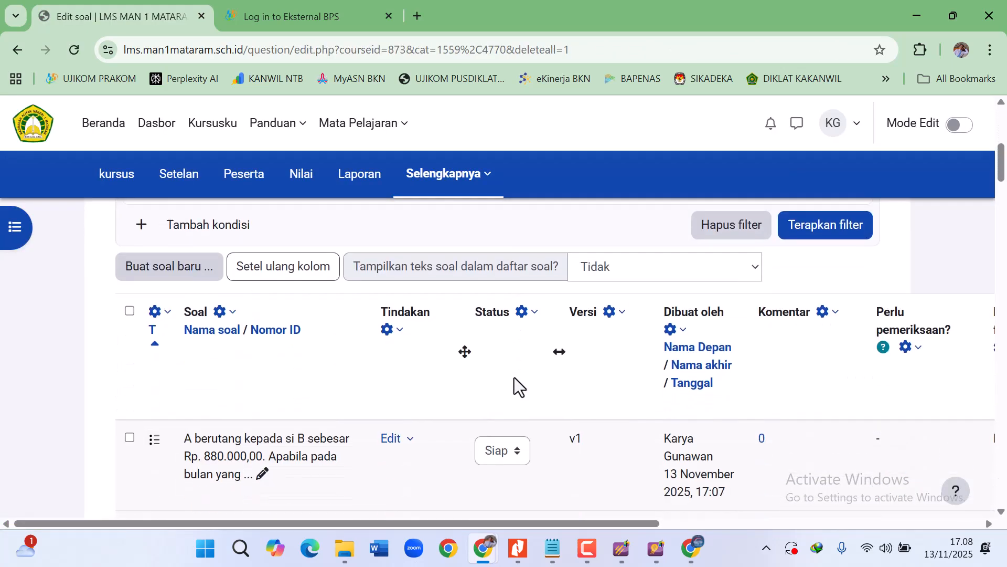
scroll(514, 376, down, 1)
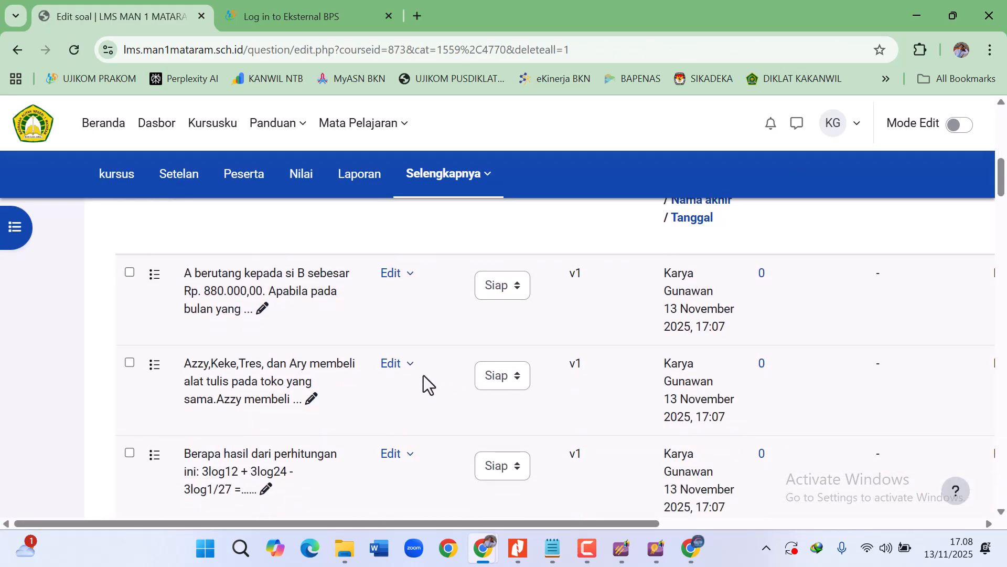
click(399, 364)
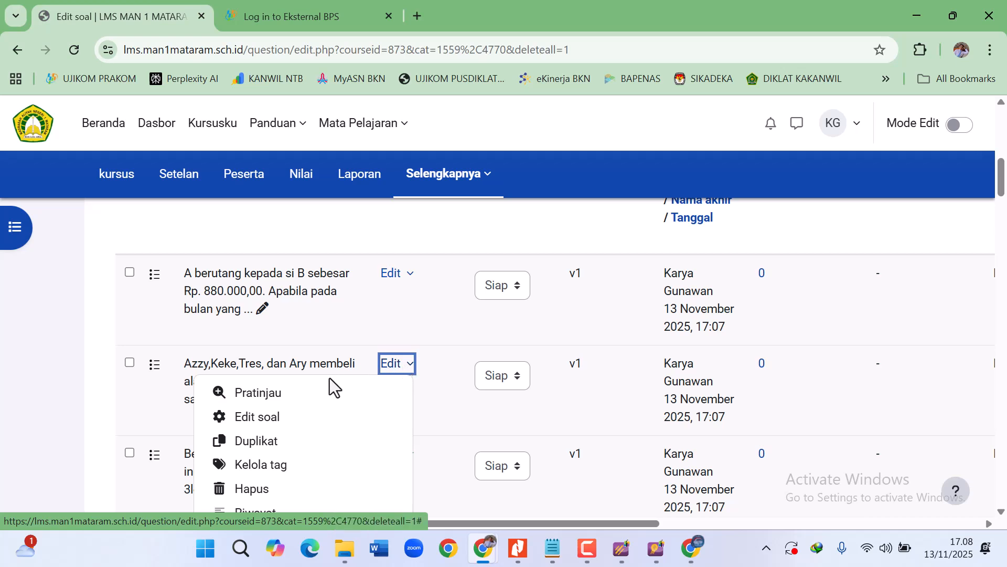
click(266, 420)
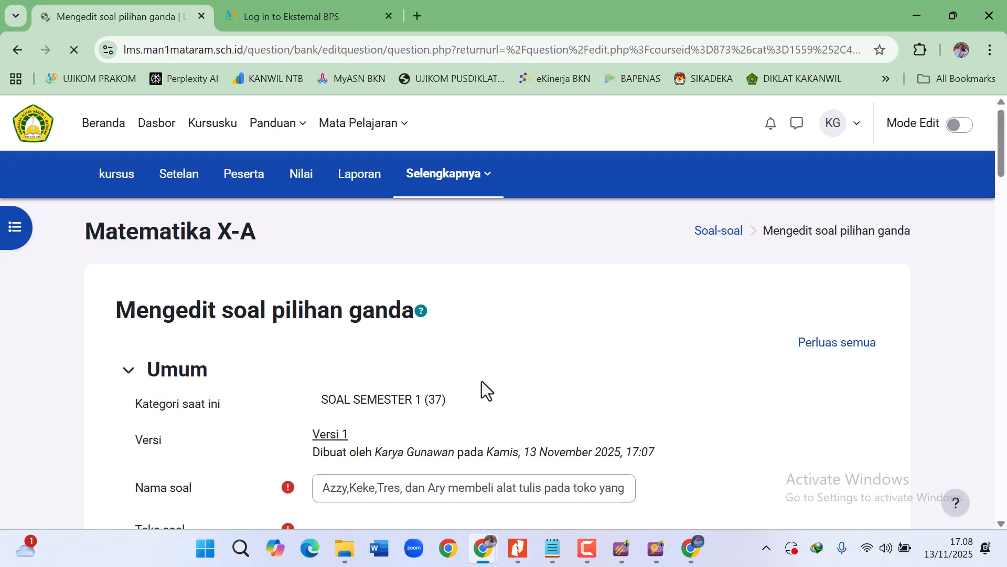
scroll(601, 352, down, 15)
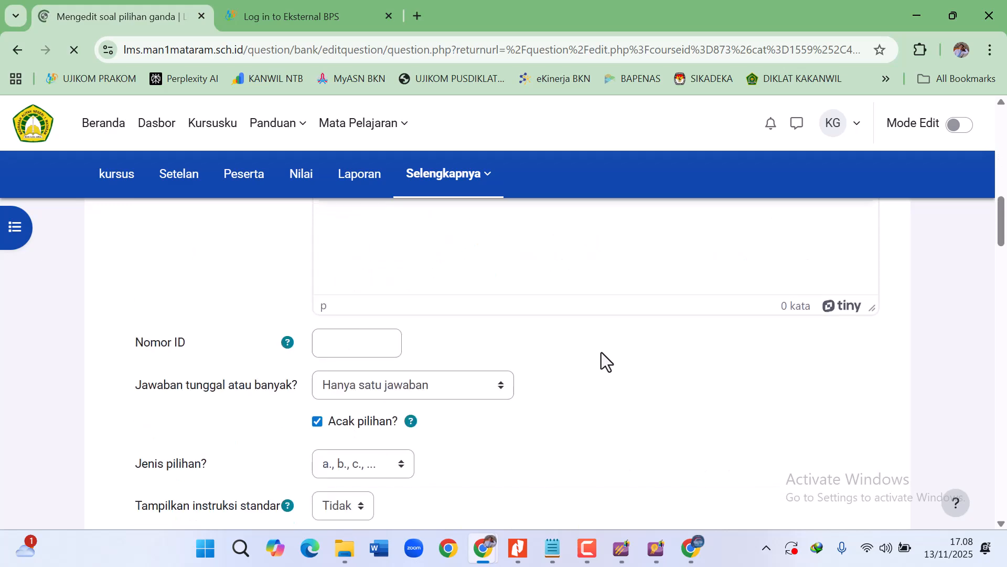
scroll(601, 352, down, 20)
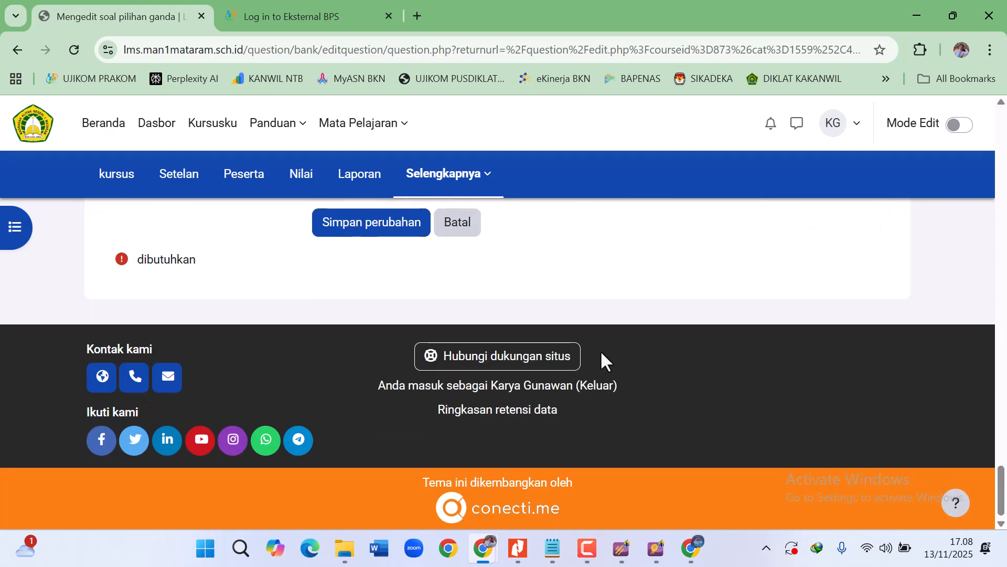
scroll(601, 352, up, 3)
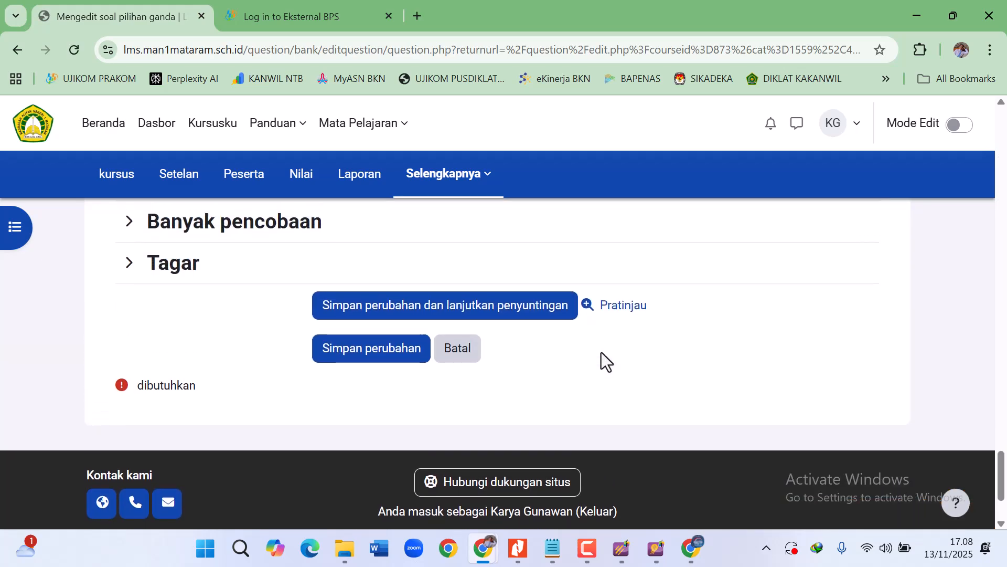
click(382, 356)
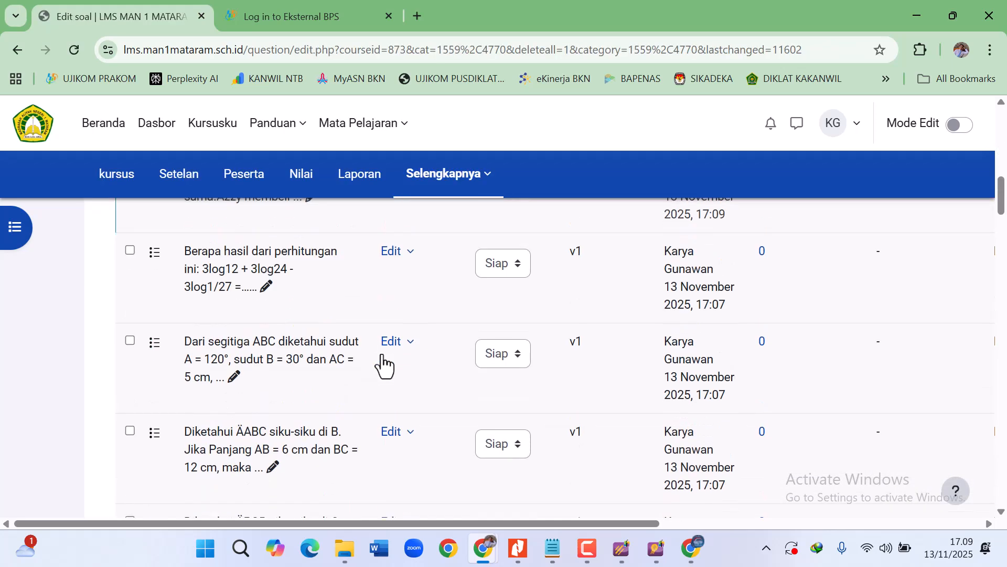
click(412, 342)
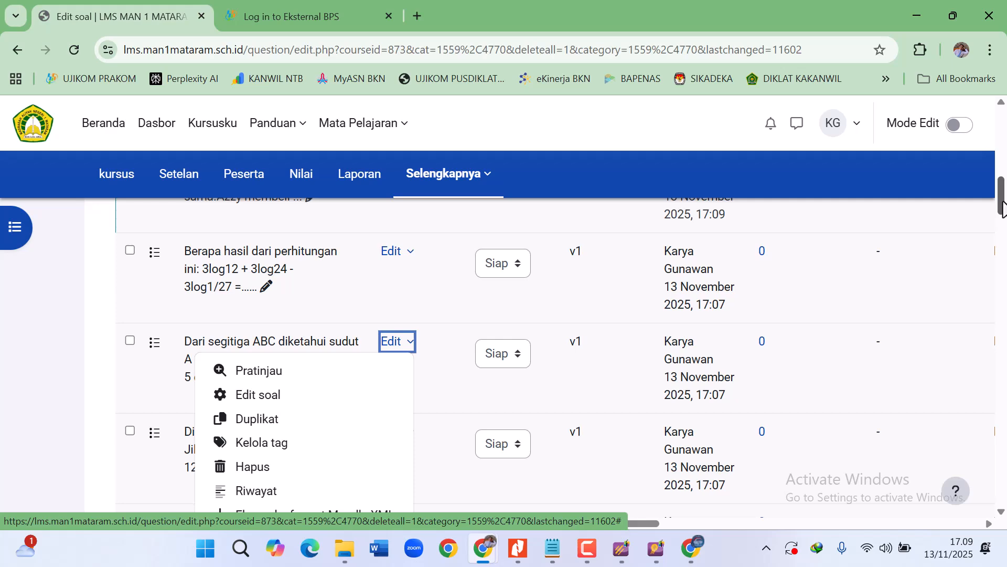
drag(1002, 207, 1002, 118)
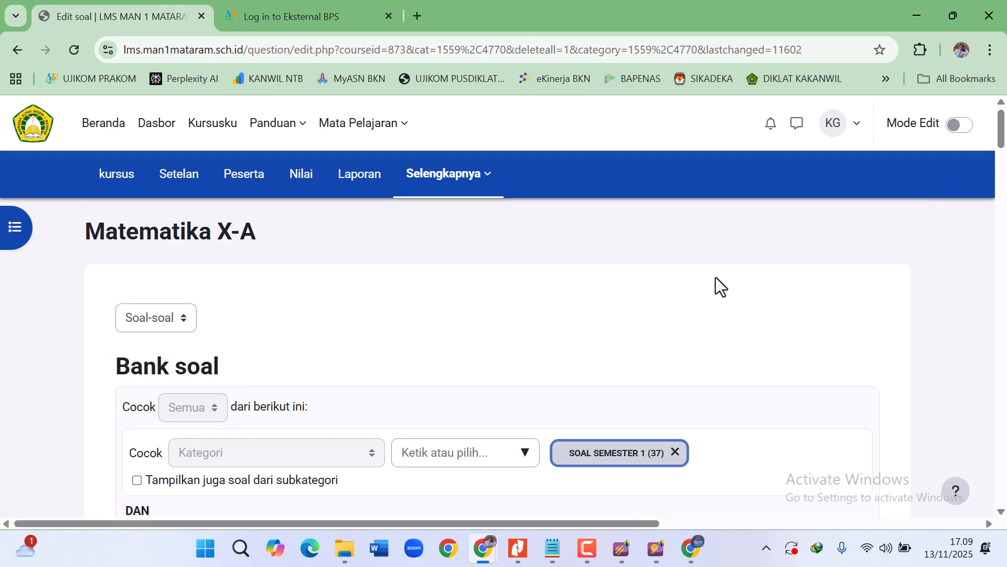
scroll(715, 278, down, 1)
scroll(716, 277, down, 6)
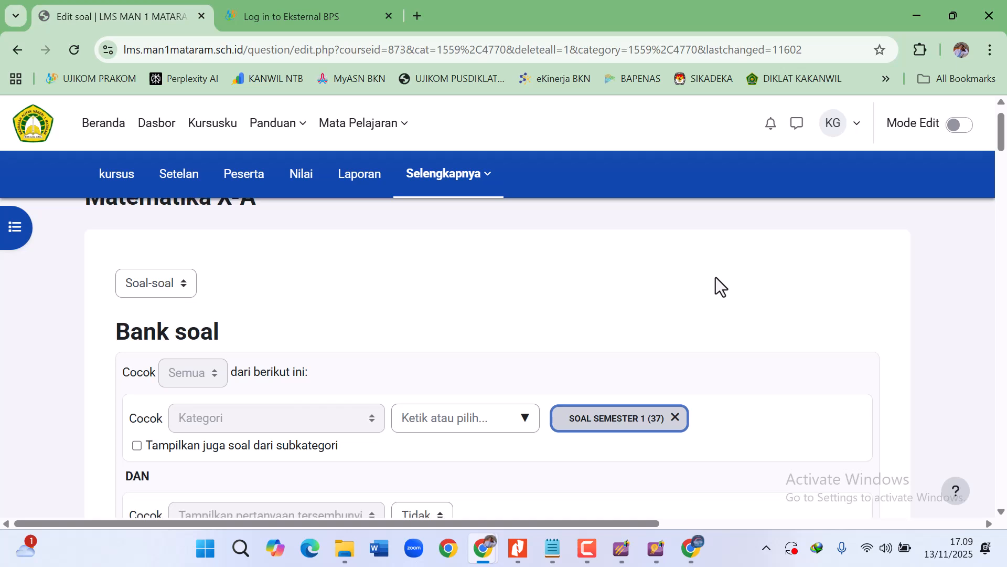
scroll(715, 277, up, 5)
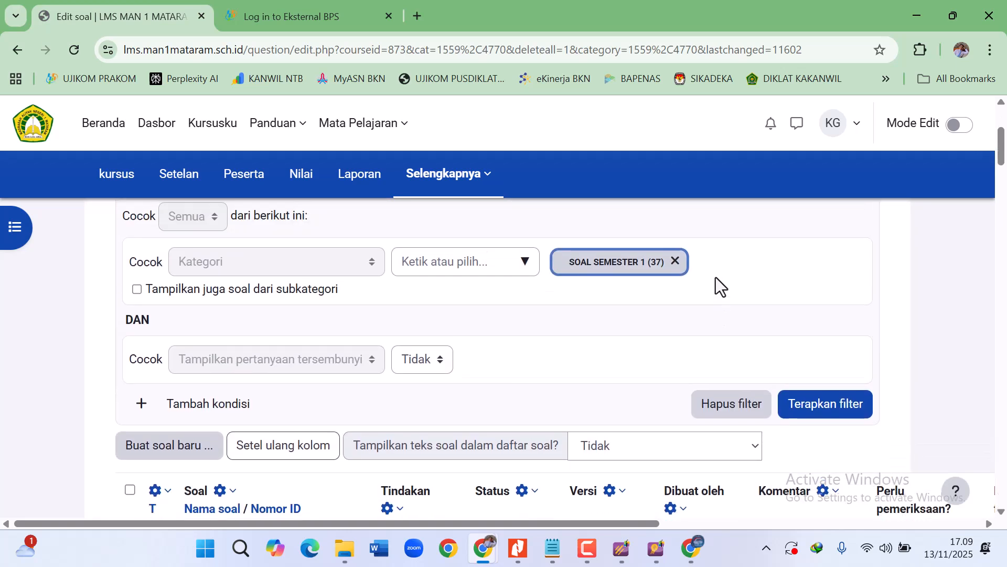